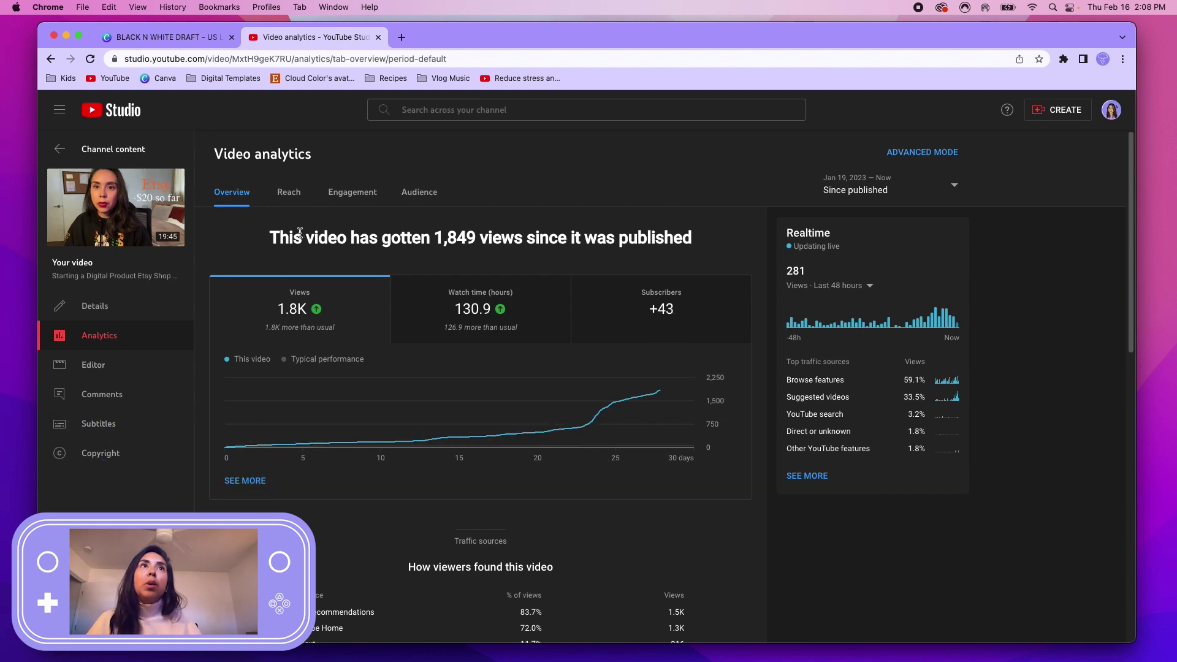
Open the channel's full video list and sort it by views, most viewed first
left_click(59, 148)
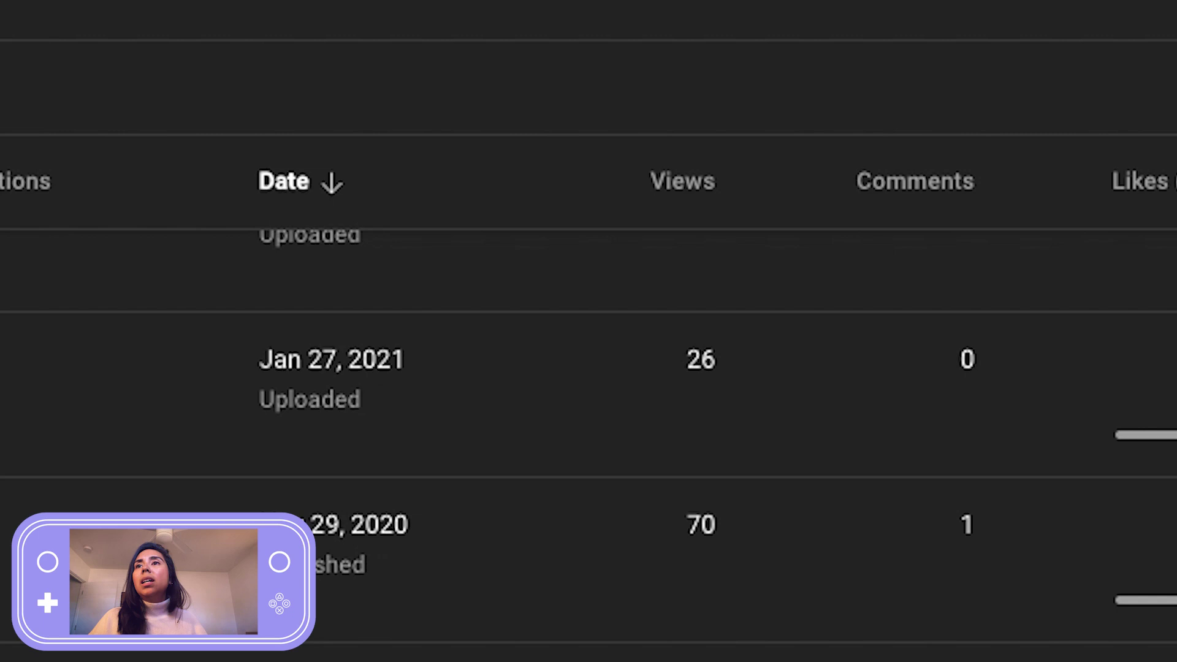
left_click(692, 324)
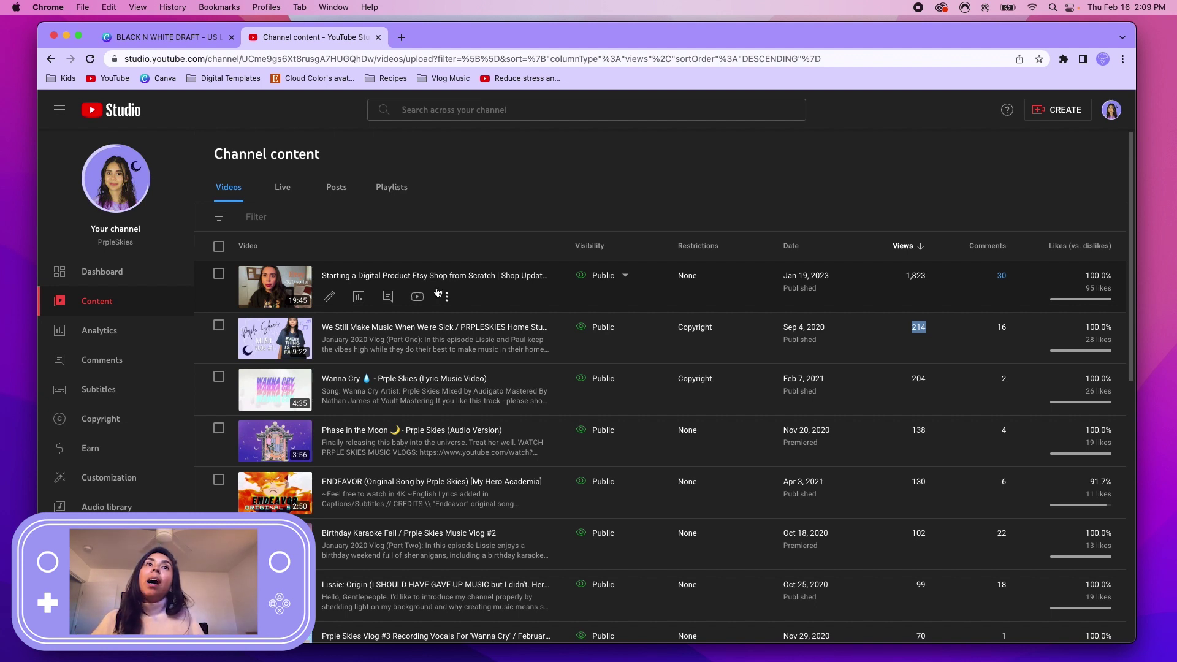
Open the Etsy shop dashboard and change the shop stats time range
left_click(401, 37)
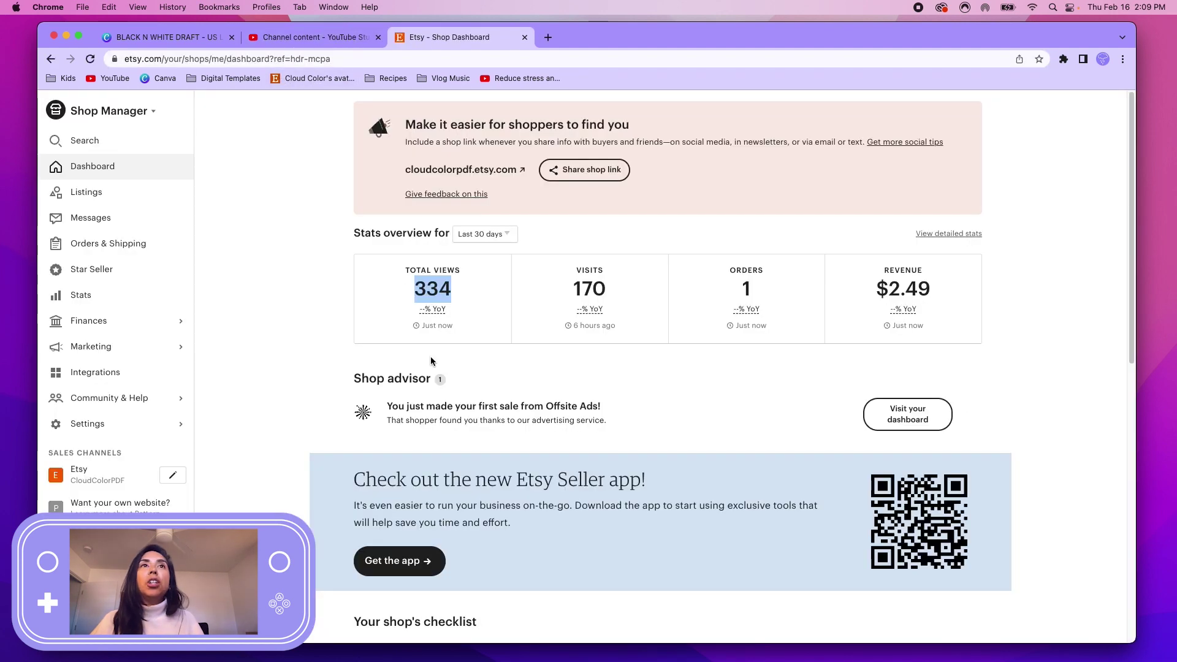
mouse_move(578, 414)
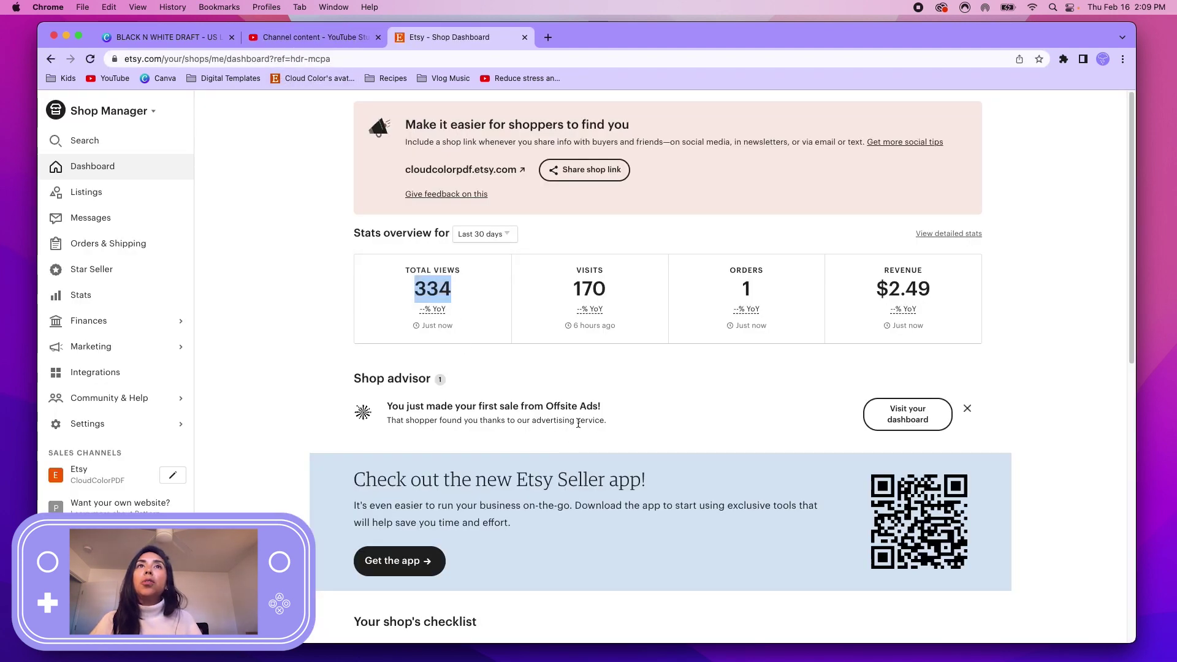
key("Up")
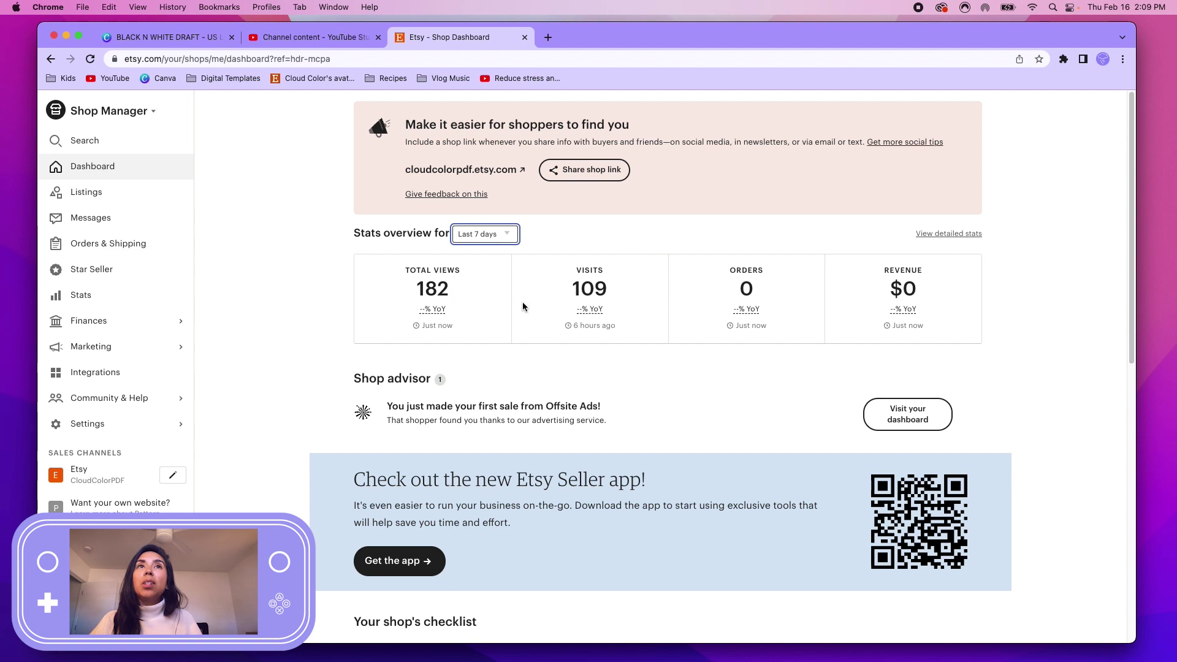
left_click(504, 241)
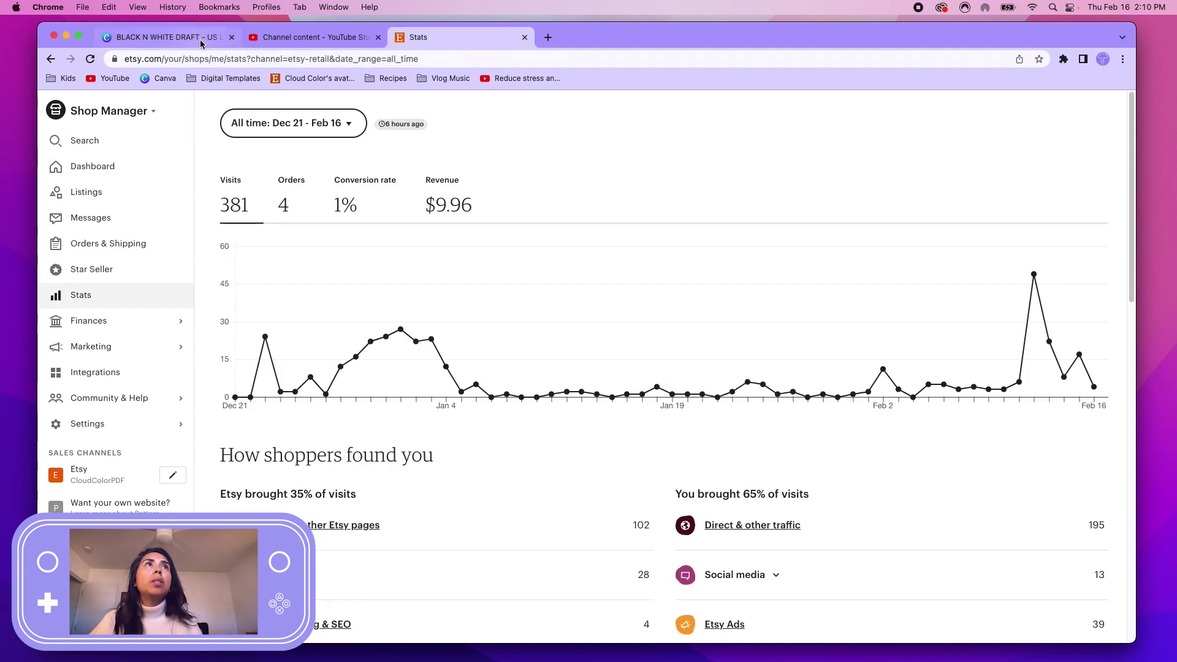
left_click(299, 38)
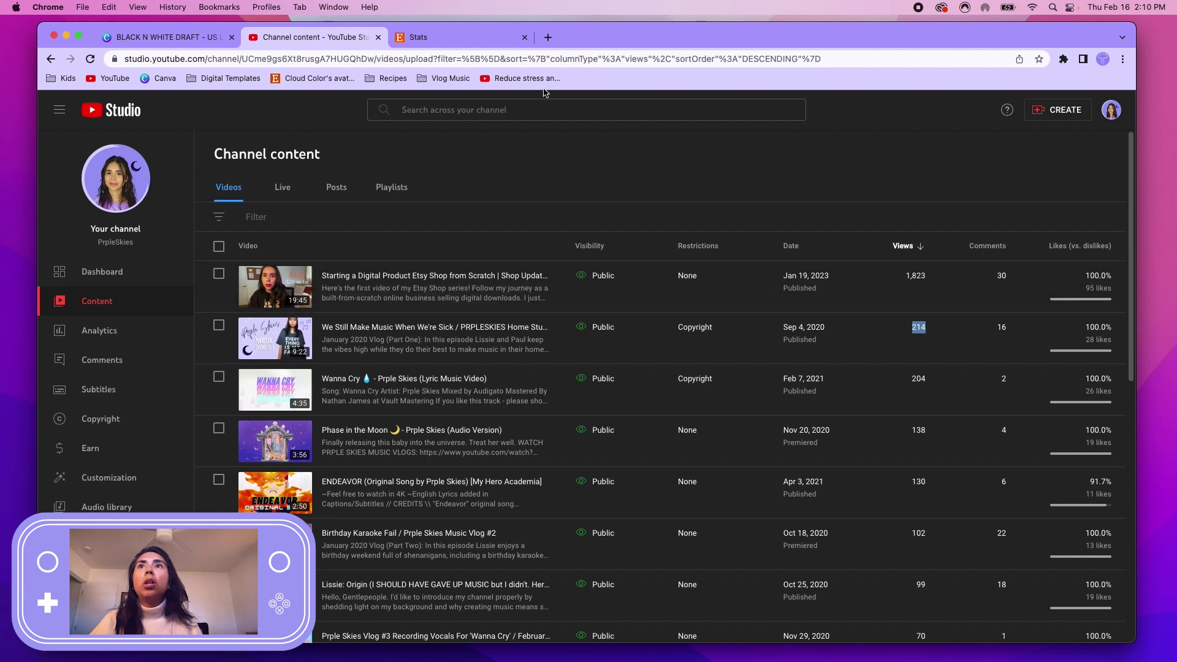
left_click(487, 39)
mouse_move(1094, 387)
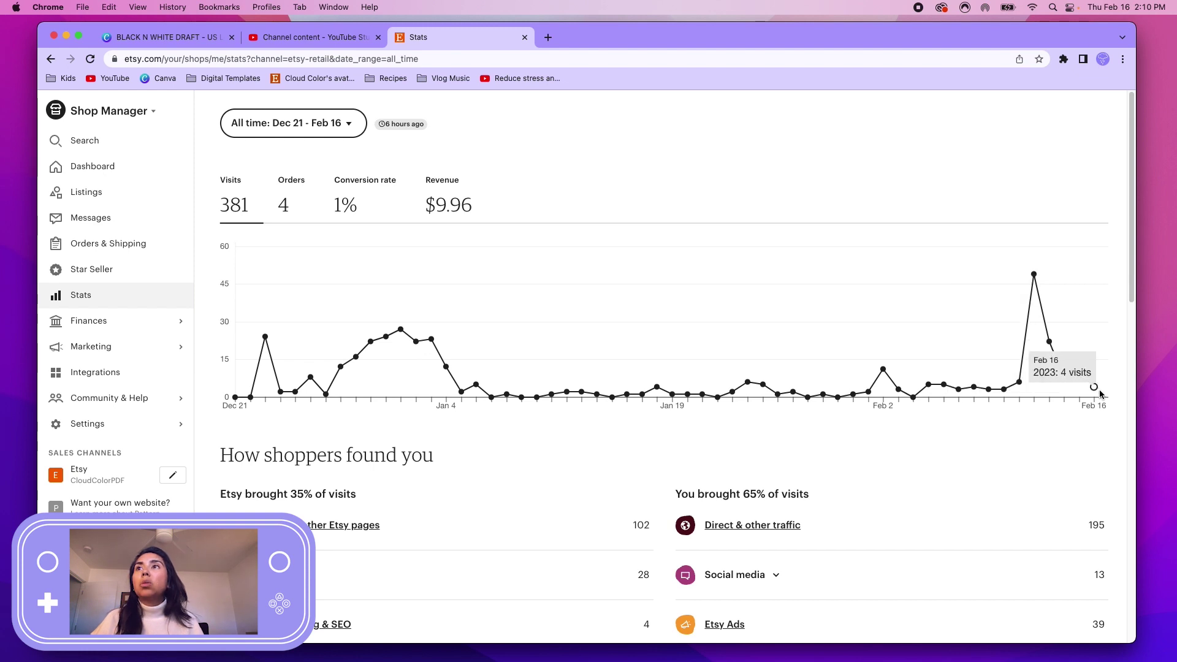
scroll(557, 452, "down", 2)
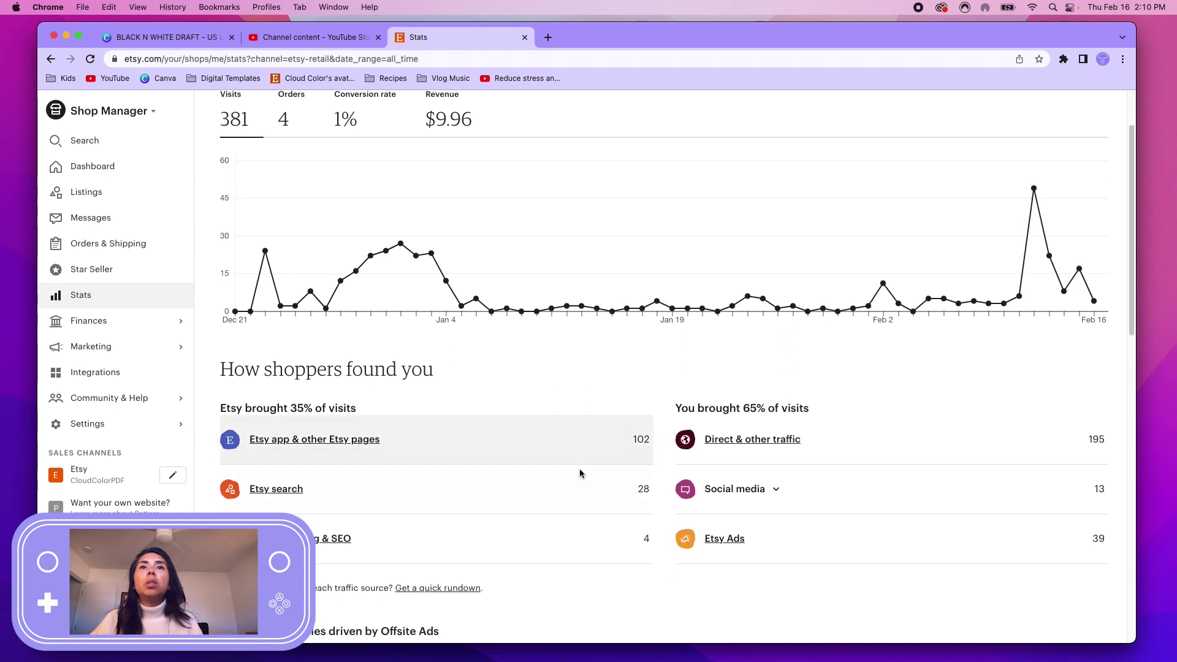
scroll(579, 468, "down", 2)
left_click(313, 37)
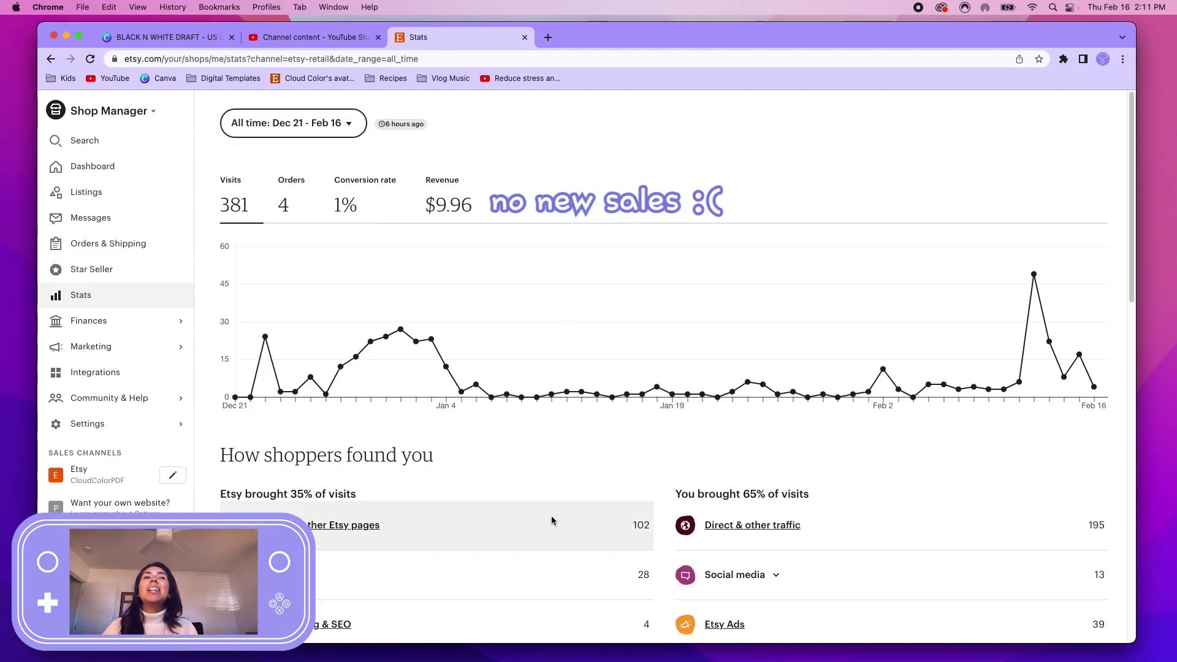
scroll(478, 497, "down", 5)
scroll(682, 499, "down", 7)
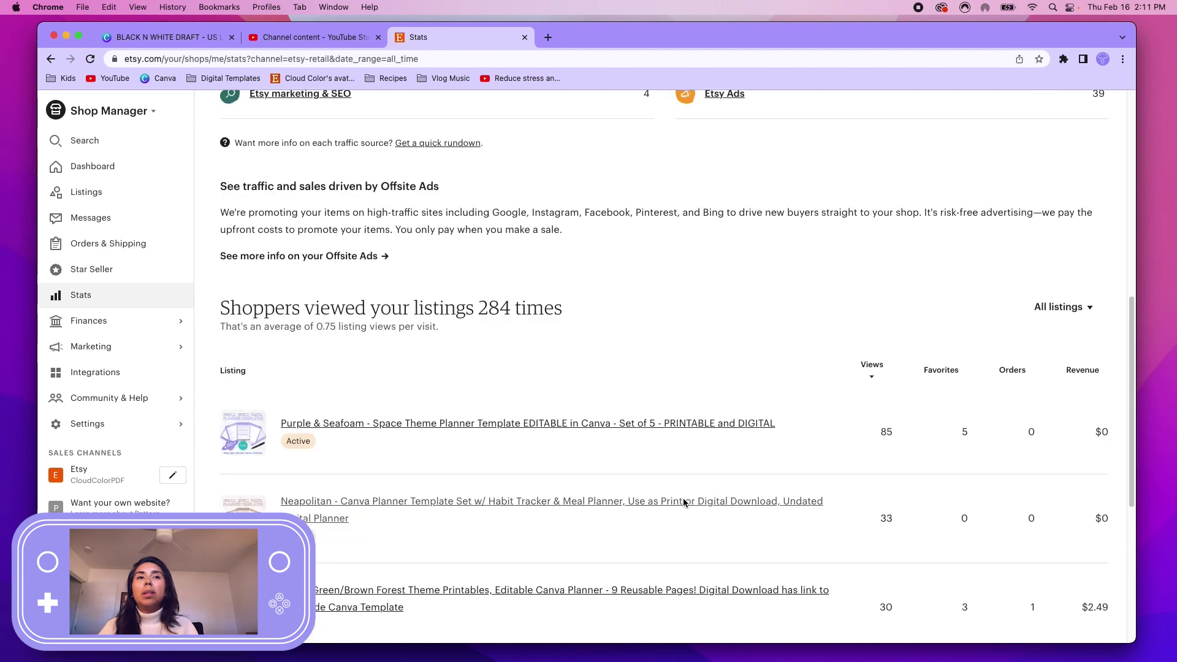
scroll(476, 422, "down", 1)
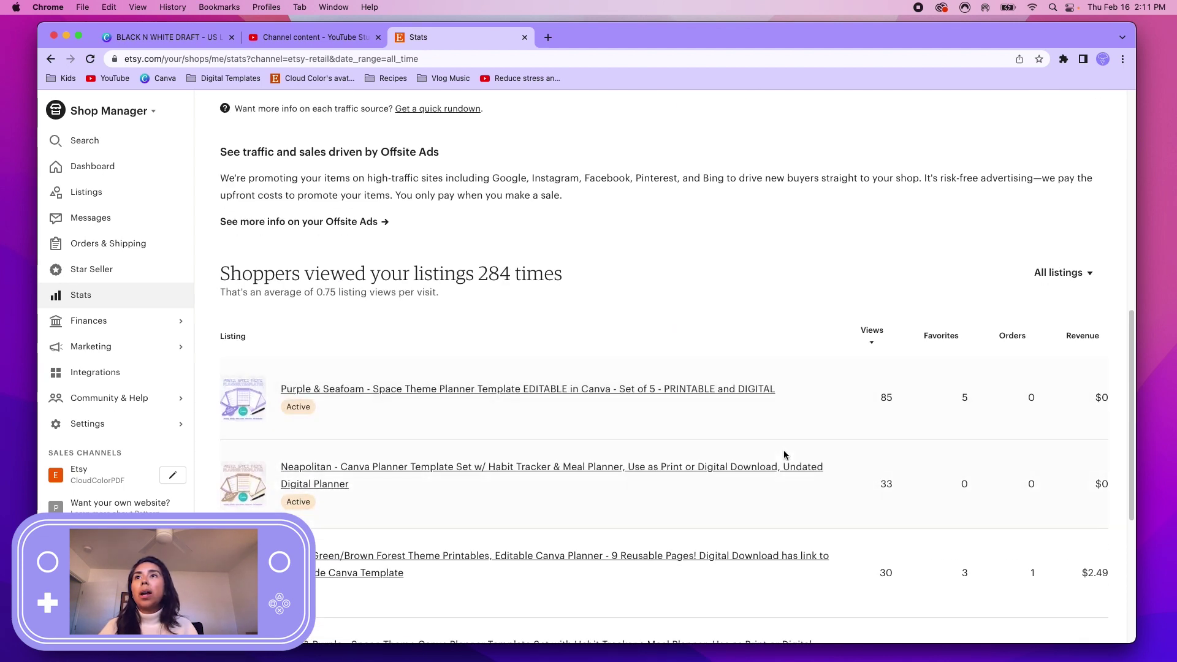
scroll(753, 463, "down", 1)
scroll(874, 349, "down", 3)
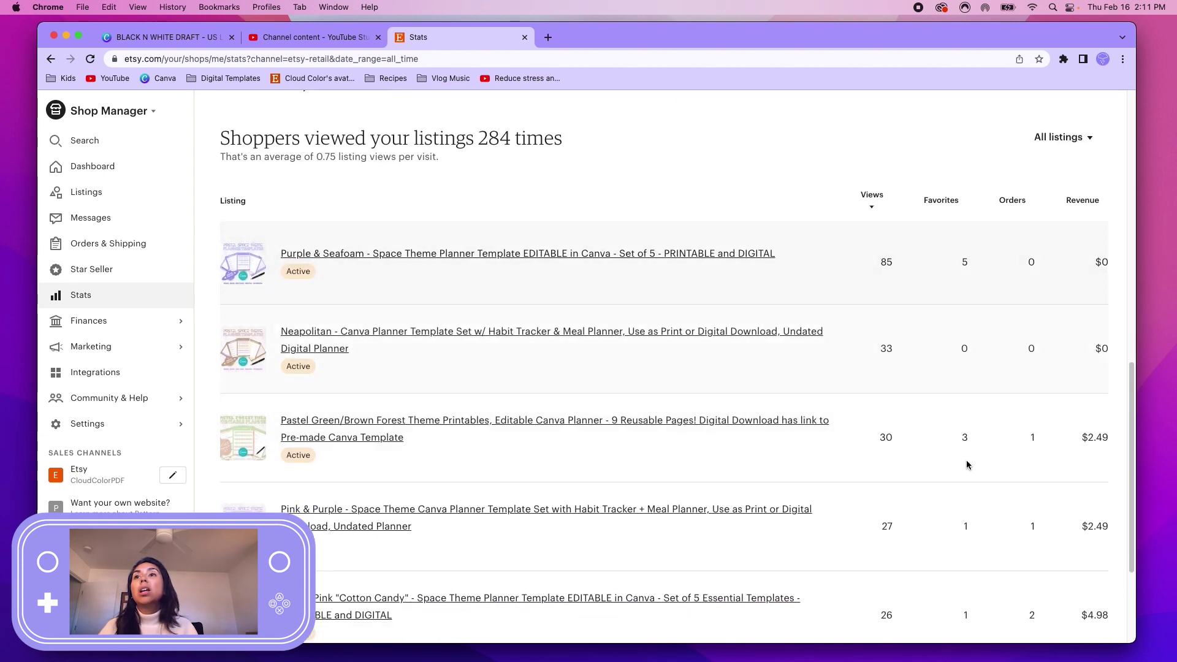
scroll(966, 465, "down", 4)
scroll(950, 547, "up", 2)
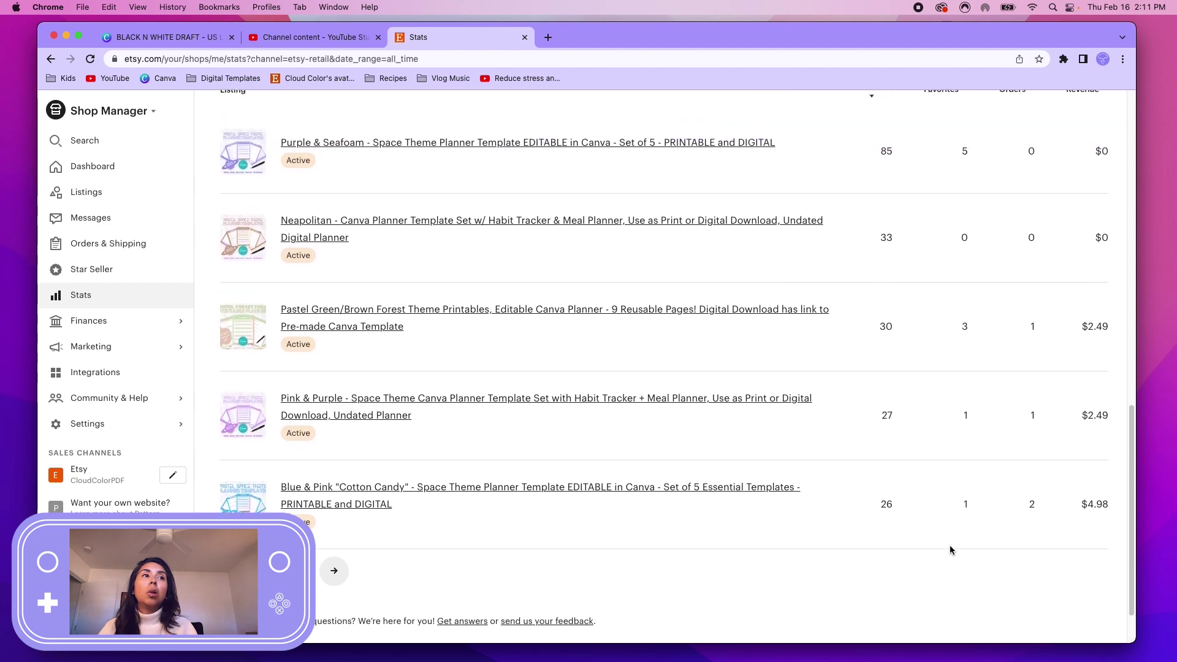
scroll(951, 546, "up", 6)
scroll(910, 533, "up", 2)
scroll(827, 414, "up", 4)
scroll(732, 230, "up", 5)
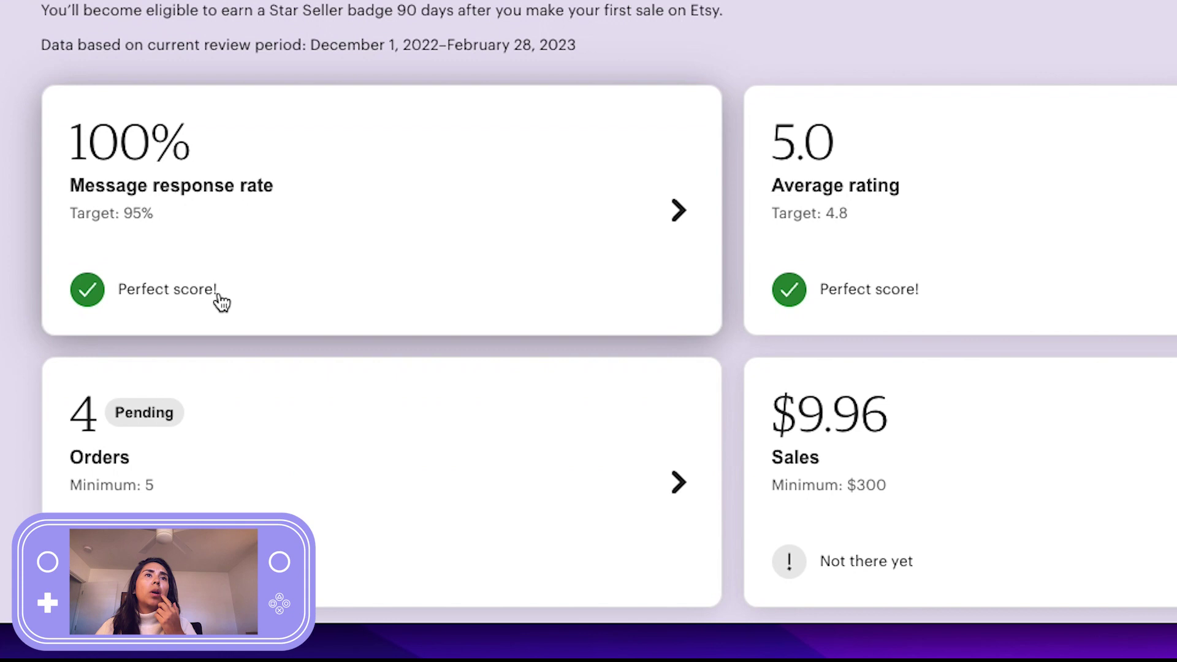
scroll(245, 305, "down", 2)
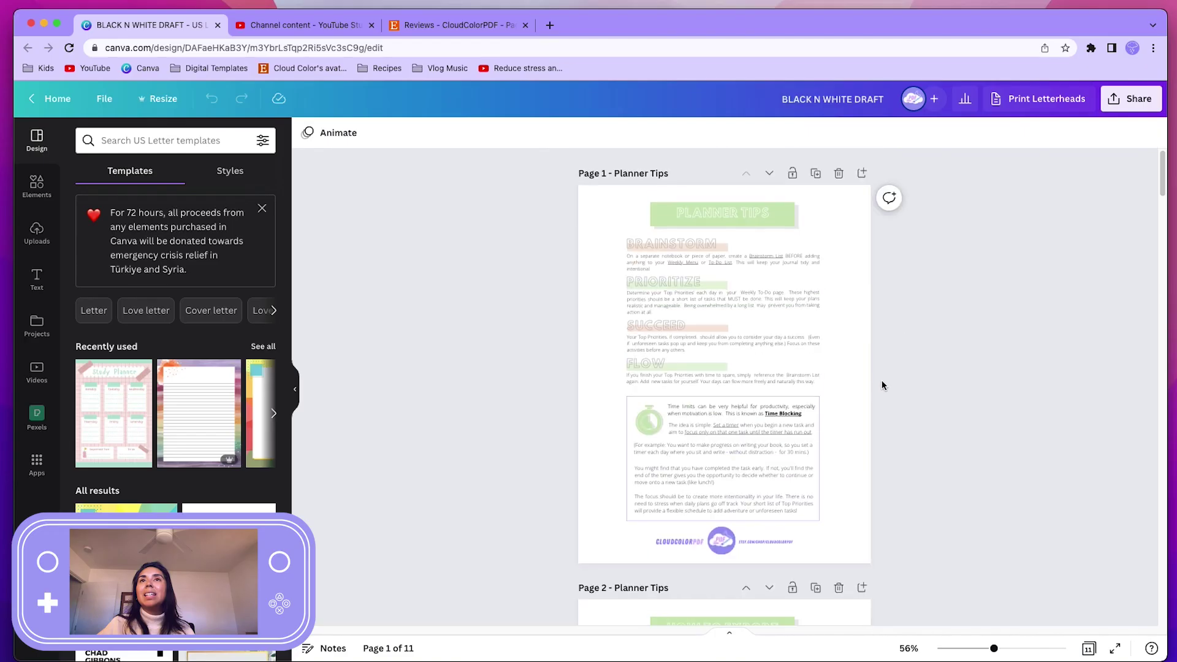
scroll(916, 466, "down", 2)
scroll(780, 474, "down", 10)
scroll(780, 475, "down", 5)
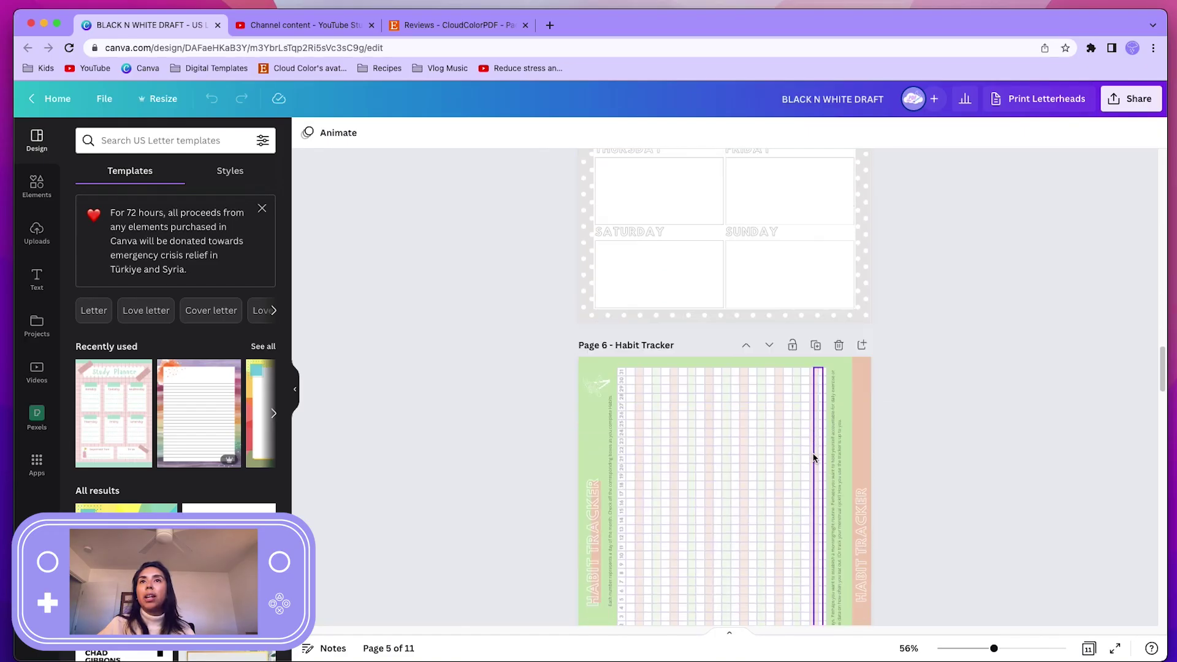
scroll(803, 452, "up", 2)
scroll(811, 444, "up", 5)
scroll(754, 429, "down", 2)
scroll(697, 395, "down", 1)
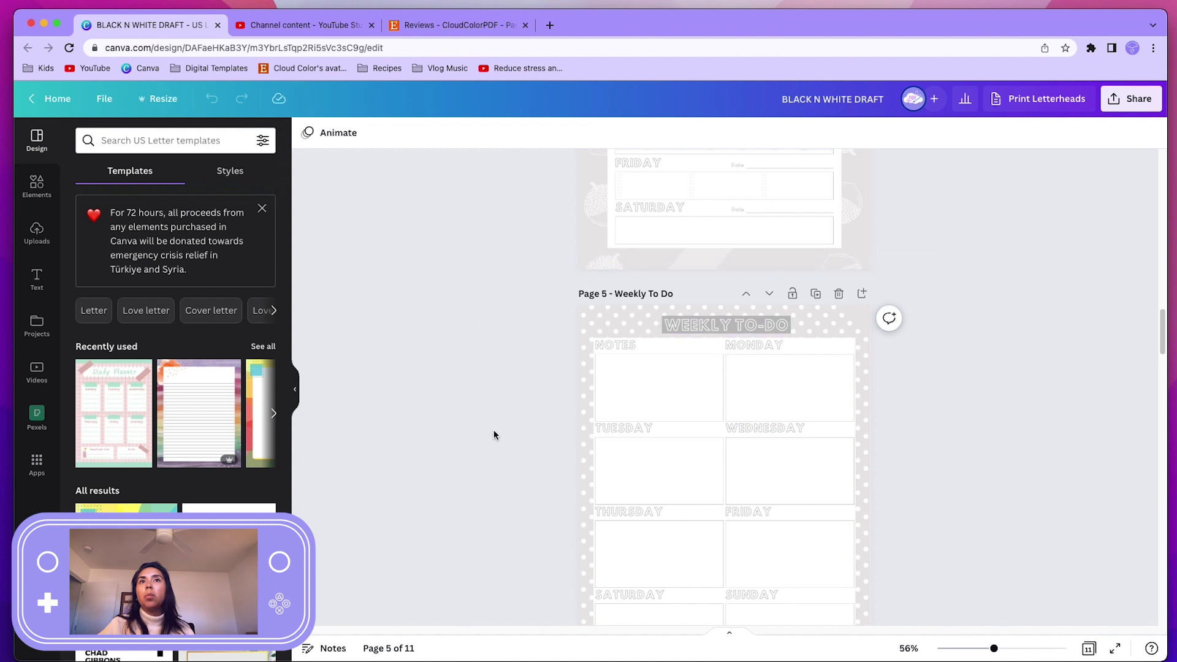
scroll(699, 377, "down", 1)
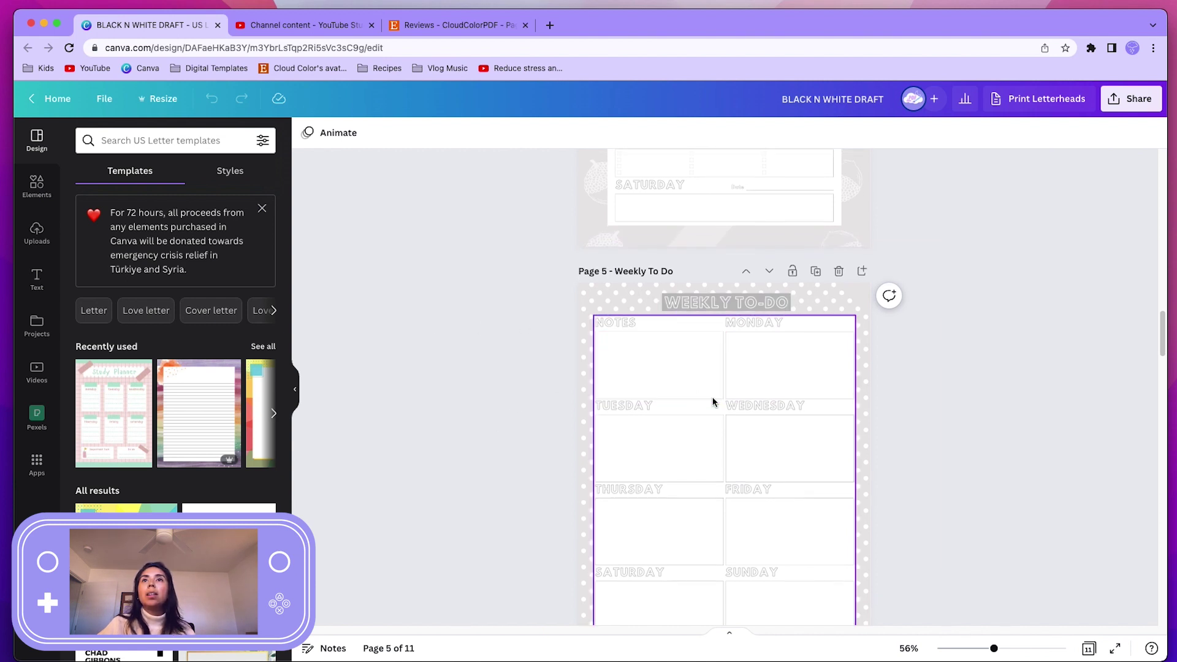
scroll(638, 374, "down", 2)
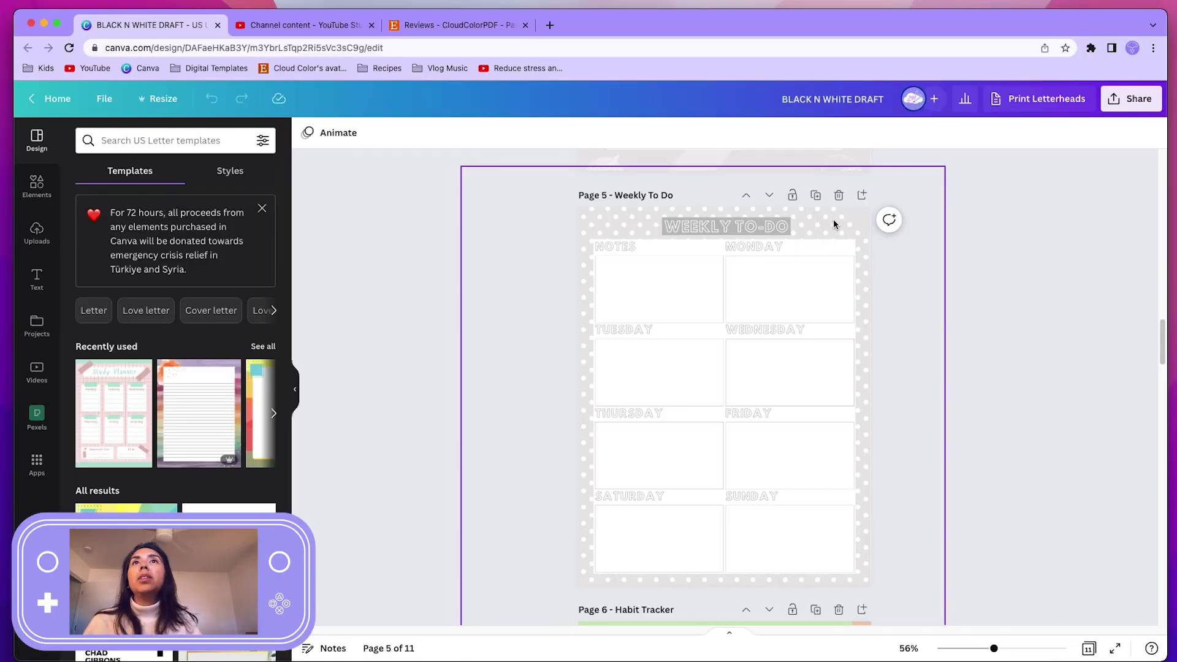
Select Page 5's polka-dot background image and bring up its options menu
left_click(830, 224)
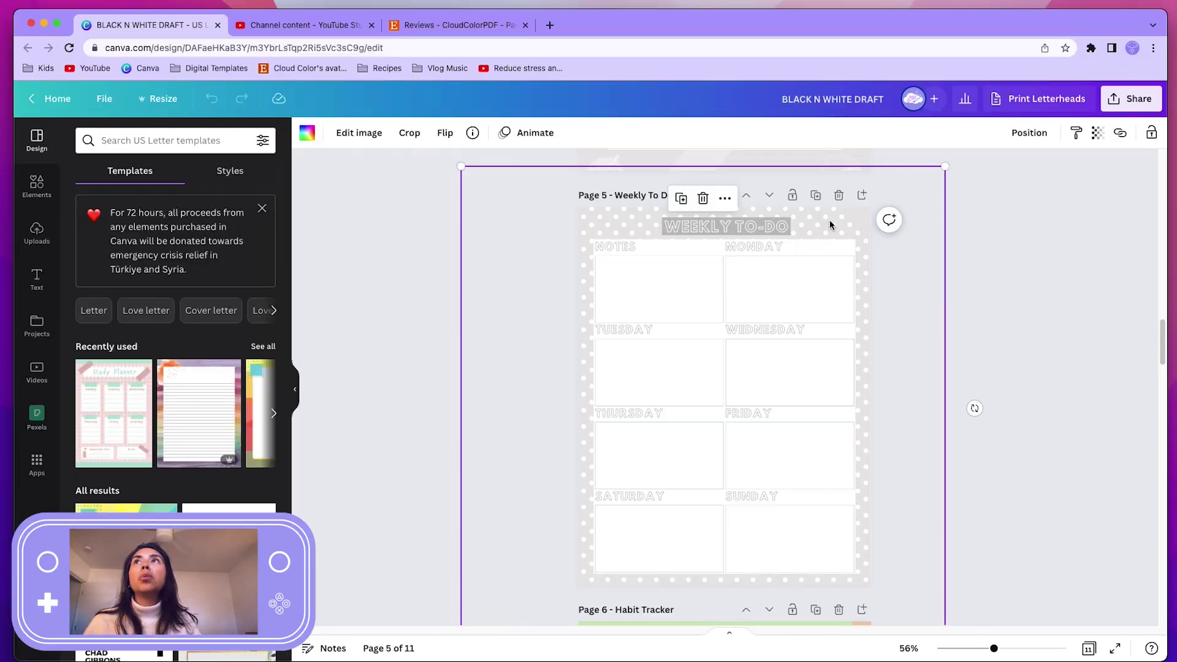
right_click(828, 225)
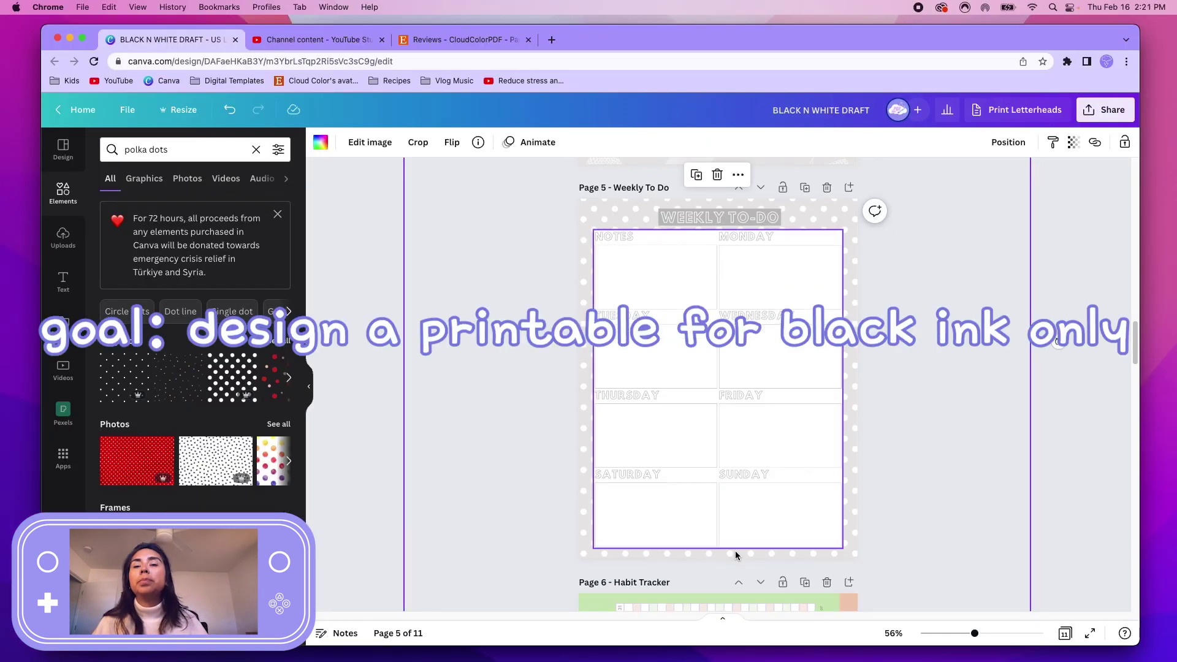
scroll(746, 444, "up", 3)
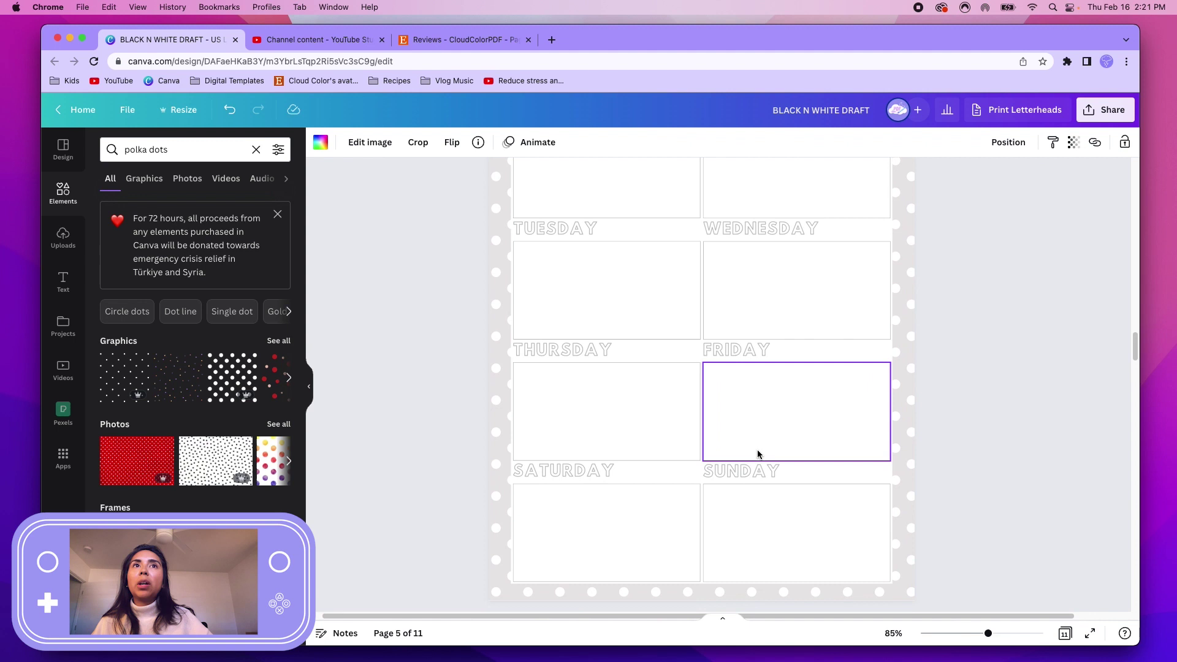
scroll(751, 449, "down", 3)
scroll(671, 469, "up", 5)
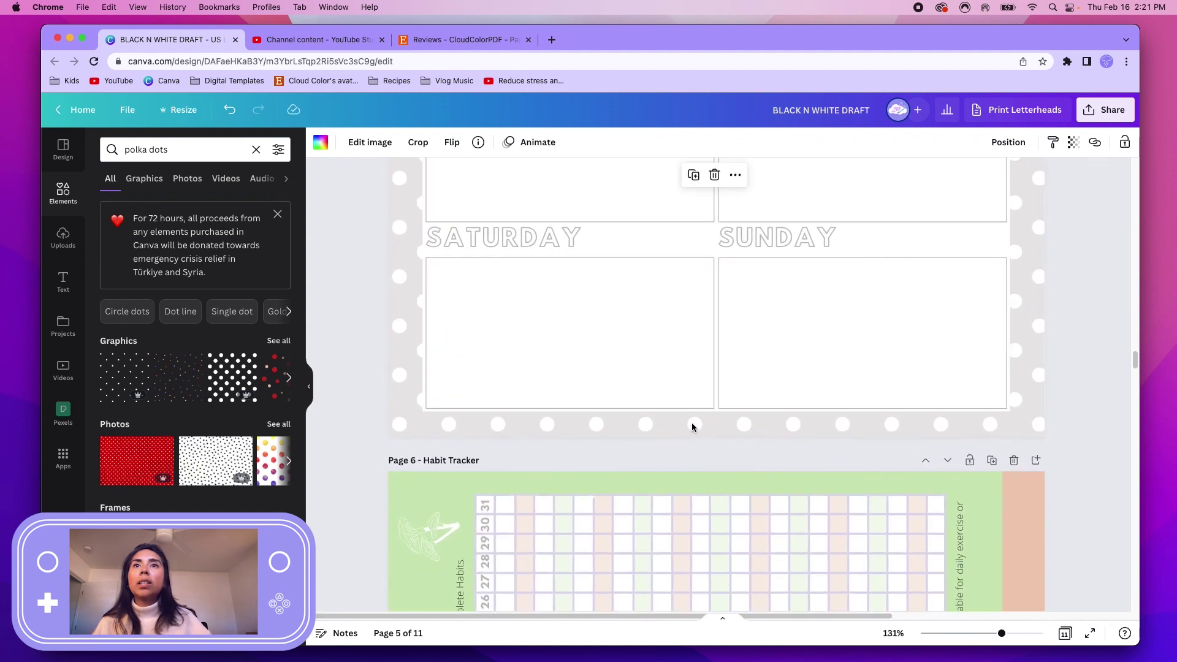
Nudge the polka-dot background left and make the shape behind WEEKLY TO-DO white
left_click_drag(709, 425, 693, 424)
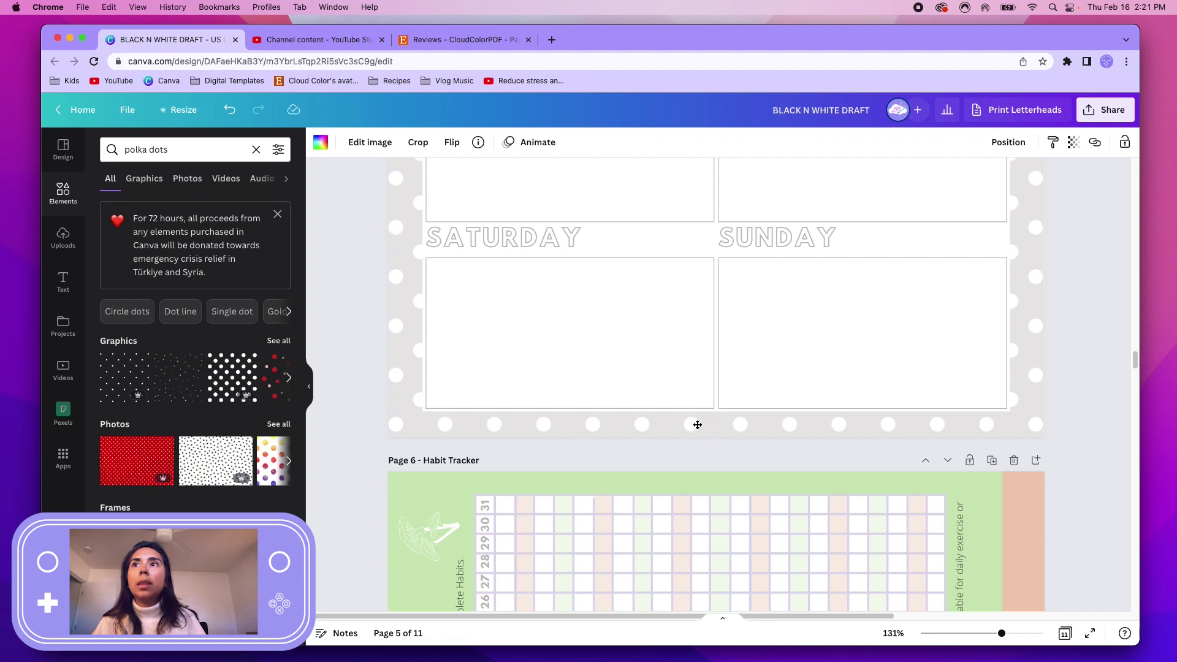
left_click(336, 489)
scroll(339, 484, "down", 5)
scroll(680, 368, "up", 3)
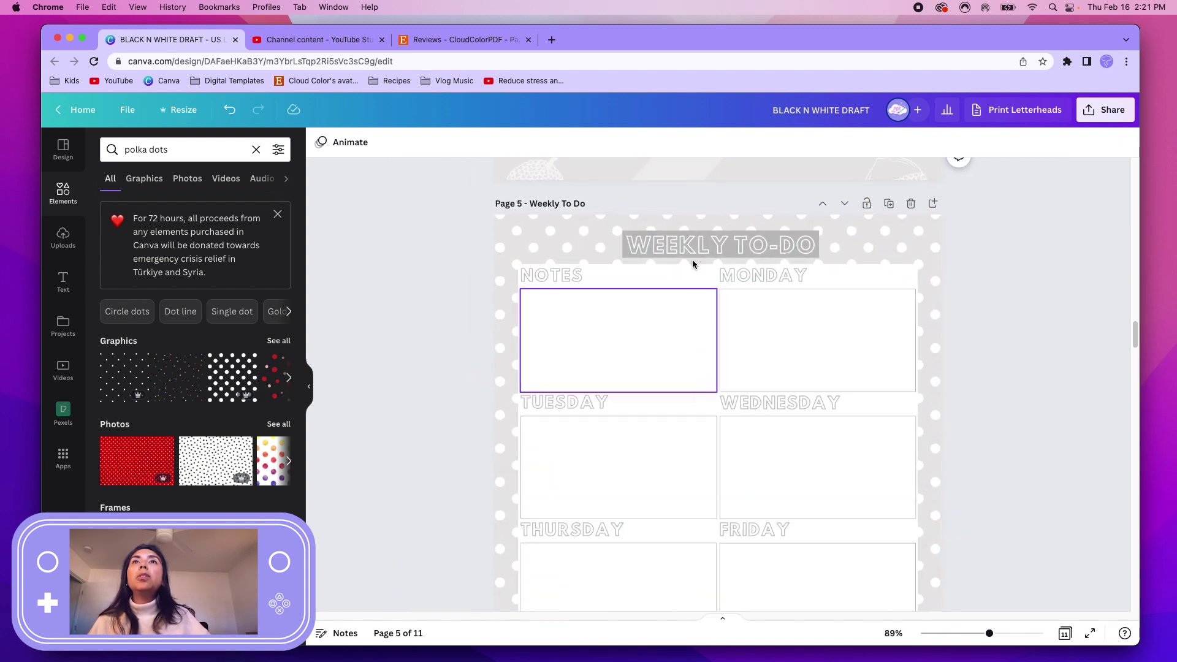
scroll(693, 265, "up", 2)
left_click(694, 244)
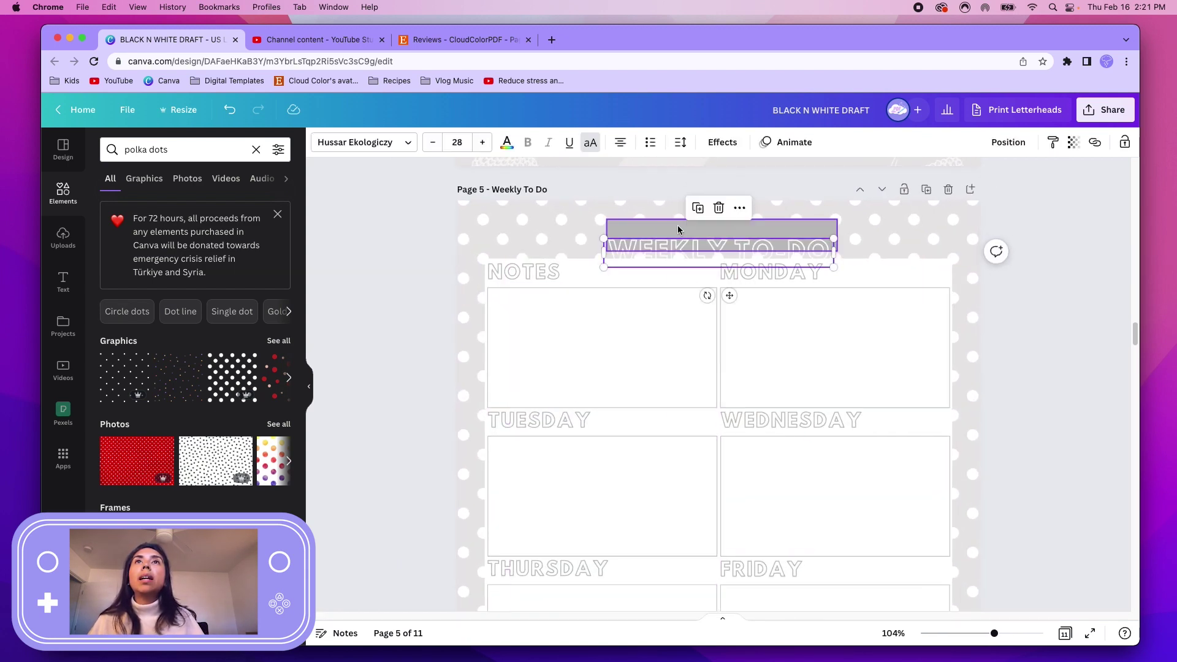
left_click(386, 143)
left_click(275, 235)
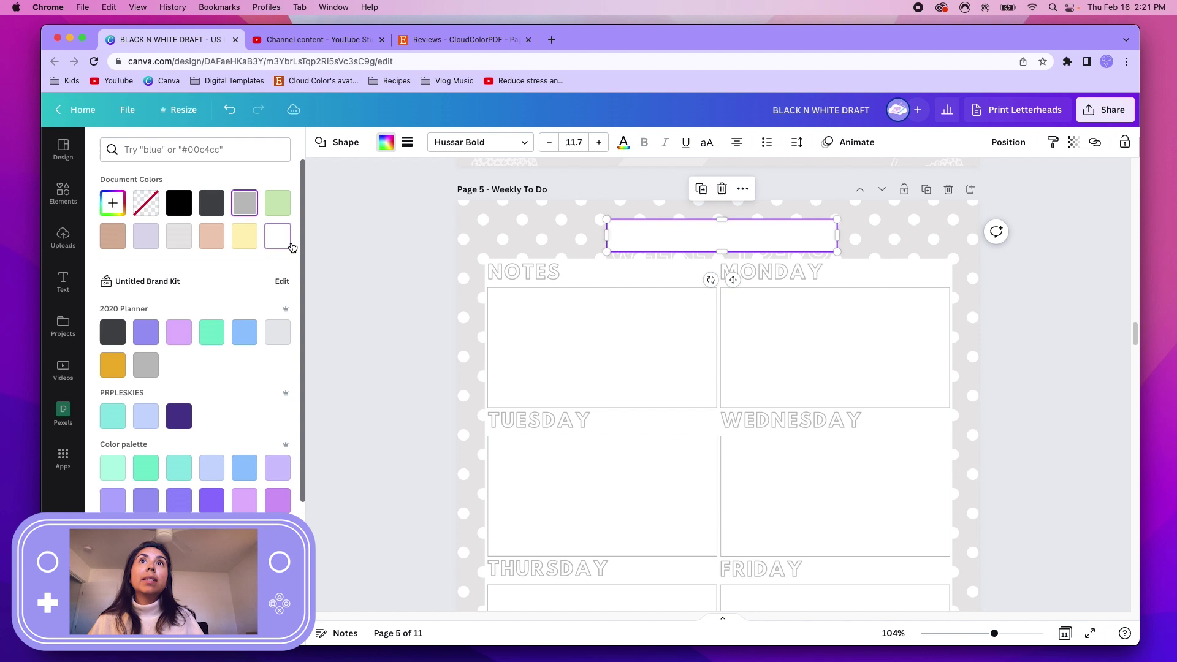
Move the WEEKLY TO-DO title up slightly and colour it light grey
left_click(678, 251)
left_click_drag(679, 251, 679, 230)
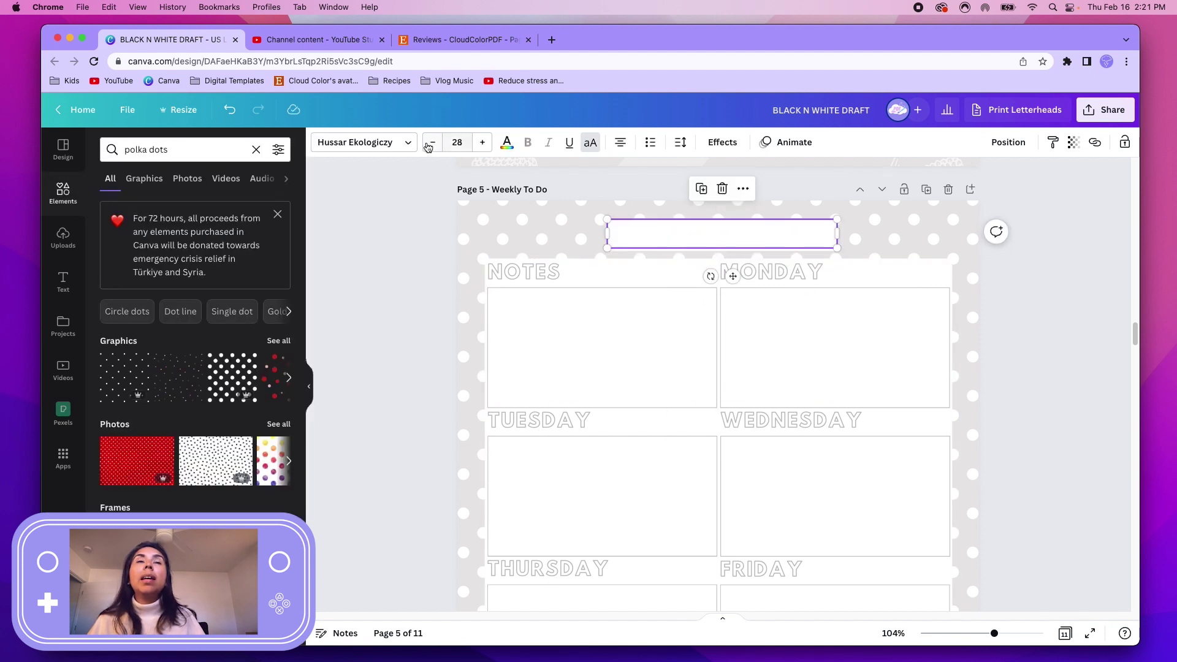
left_click(508, 144)
left_click(188, 208)
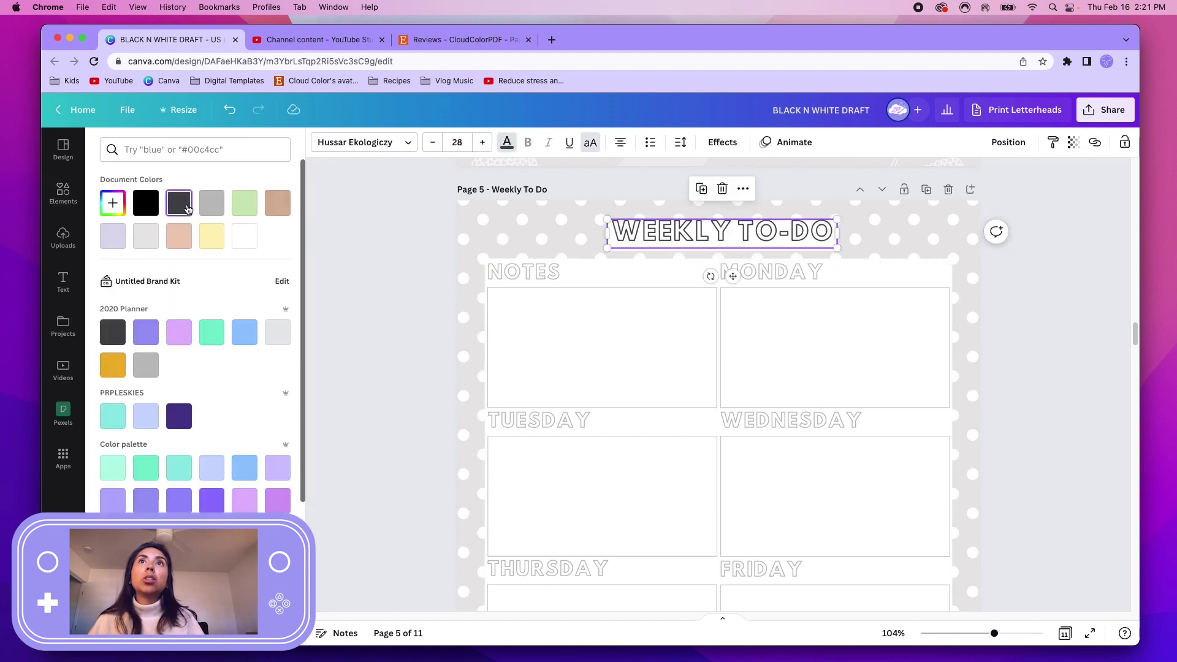
left_click(211, 204)
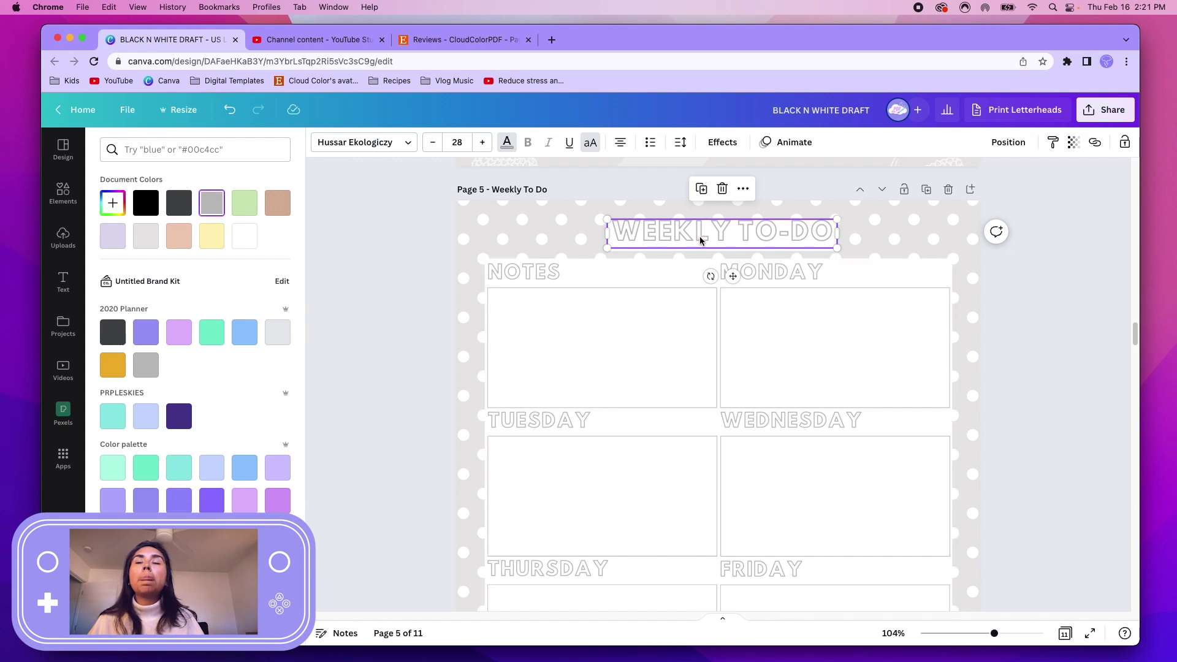
left_click_drag(699, 237, 698, 241)
left_click(400, 269)
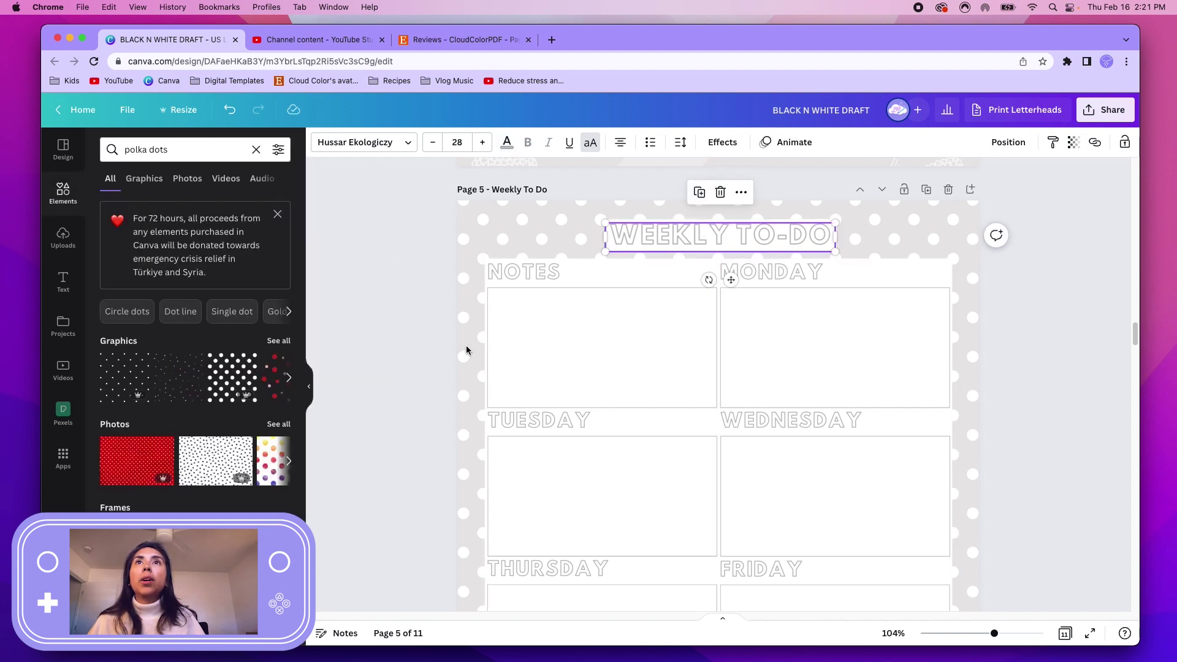
scroll(476, 592, "down", 5)
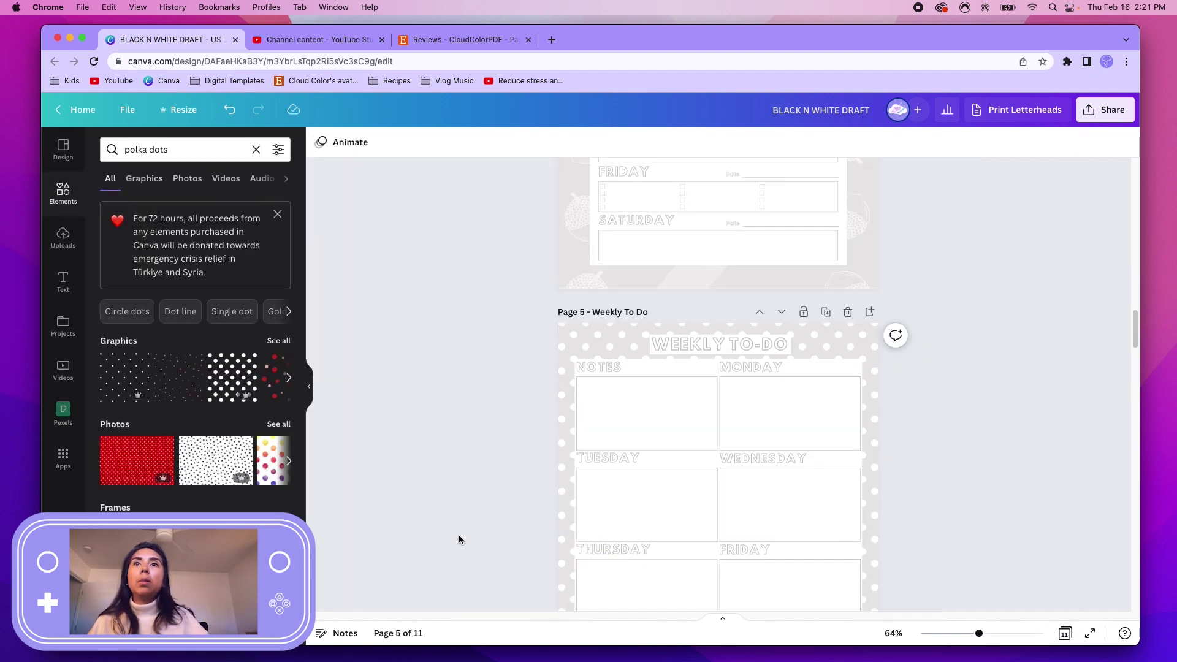
scroll(542, 410, "down", 3)
scroll(523, 450, "down", 2)
scroll(527, 442, "down", 1)
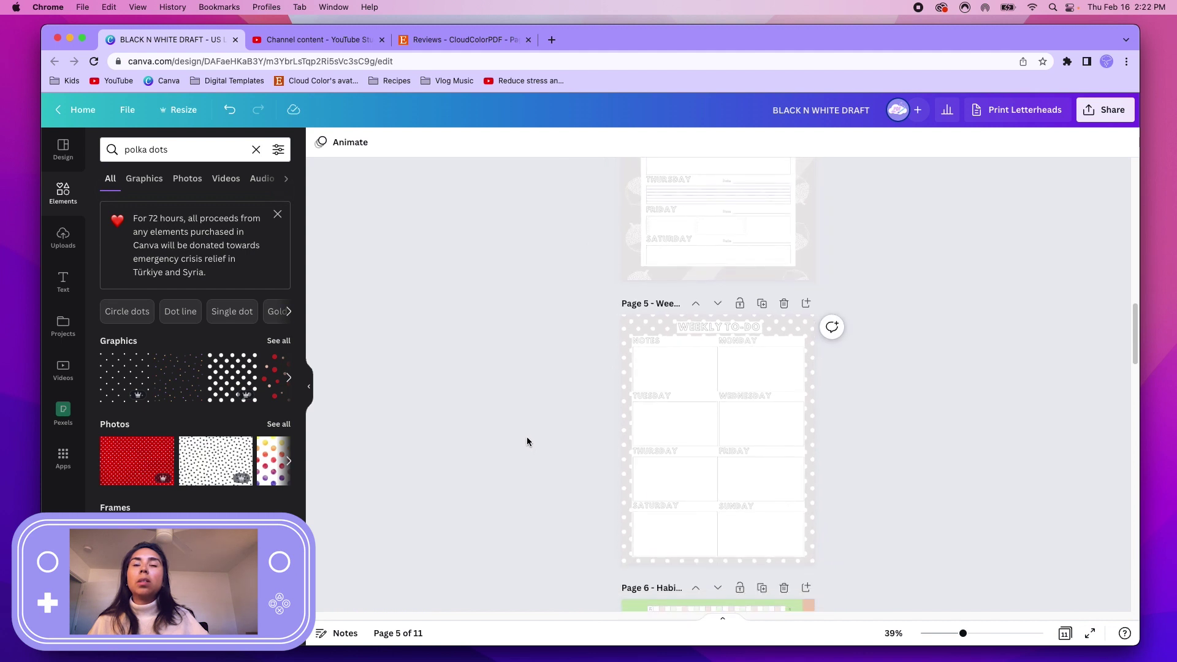
scroll(741, 266, "up", 1)
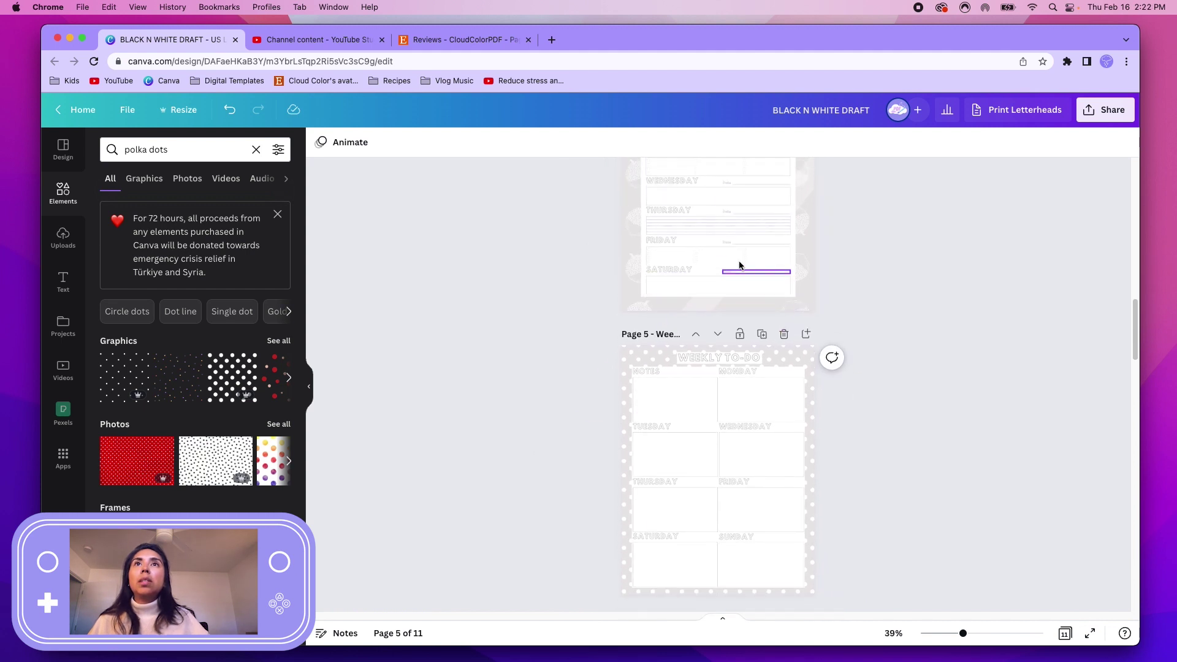
scroll(744, 277, "up", 2)
scroll(743, 278, "up", 2)
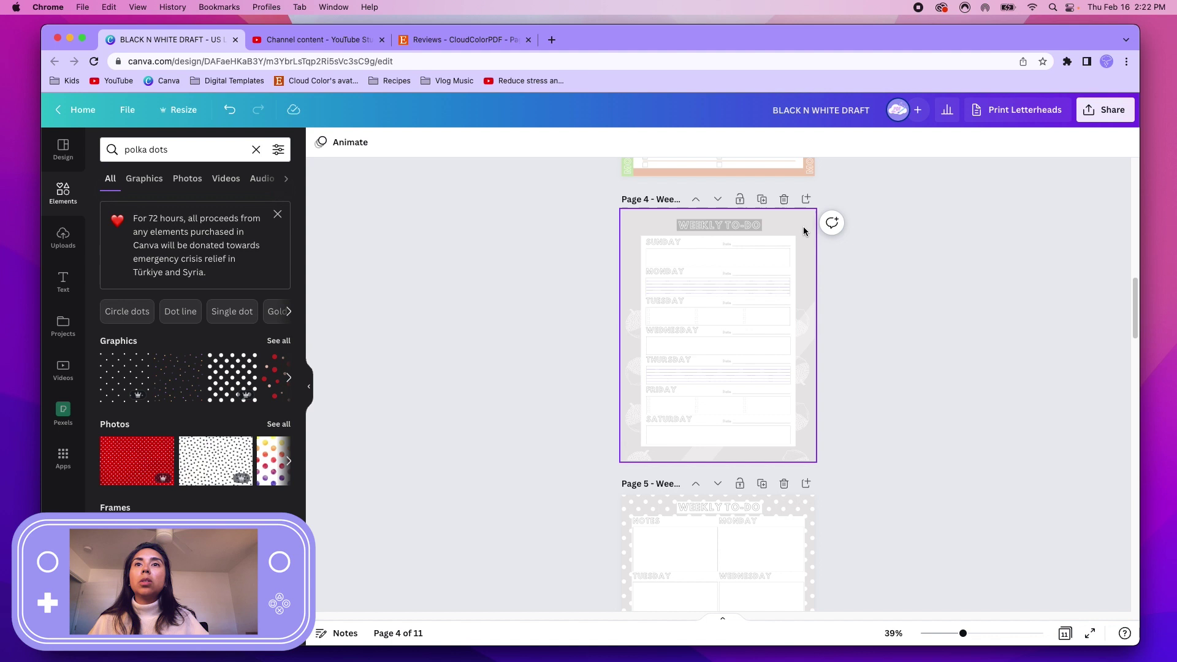
Copy the polka-dot background from Page 5 and paste it onto Page 4
left_click_drag(856, 280, 805, 491)
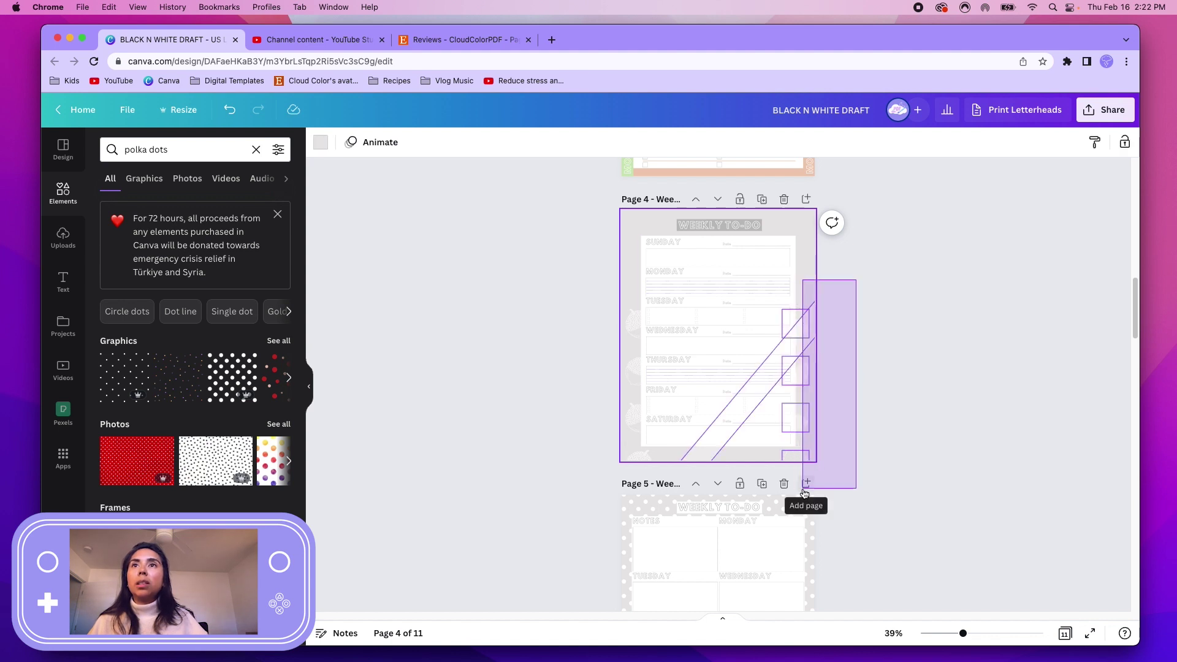
left_click_drag(805, 480, 789, 455)
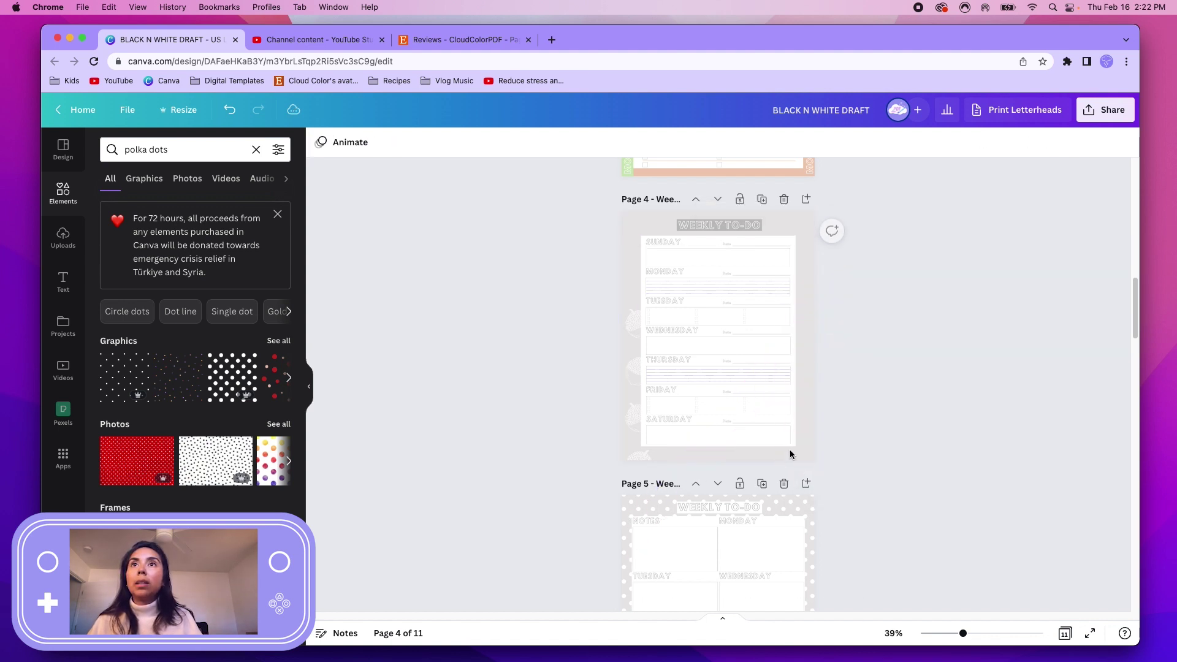
left_click_drag(595, 316, 631, 452)
scroll(806, 381, "down", 5)
left_click(794, 279)
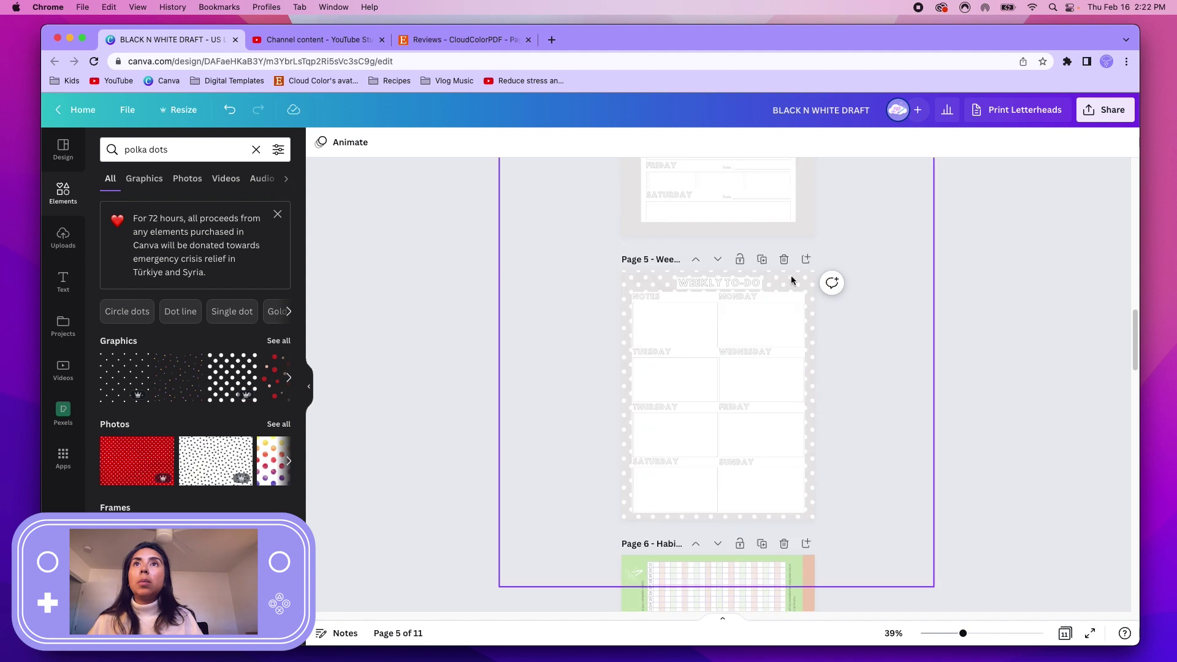
scroll(793, 279, "up", 5)
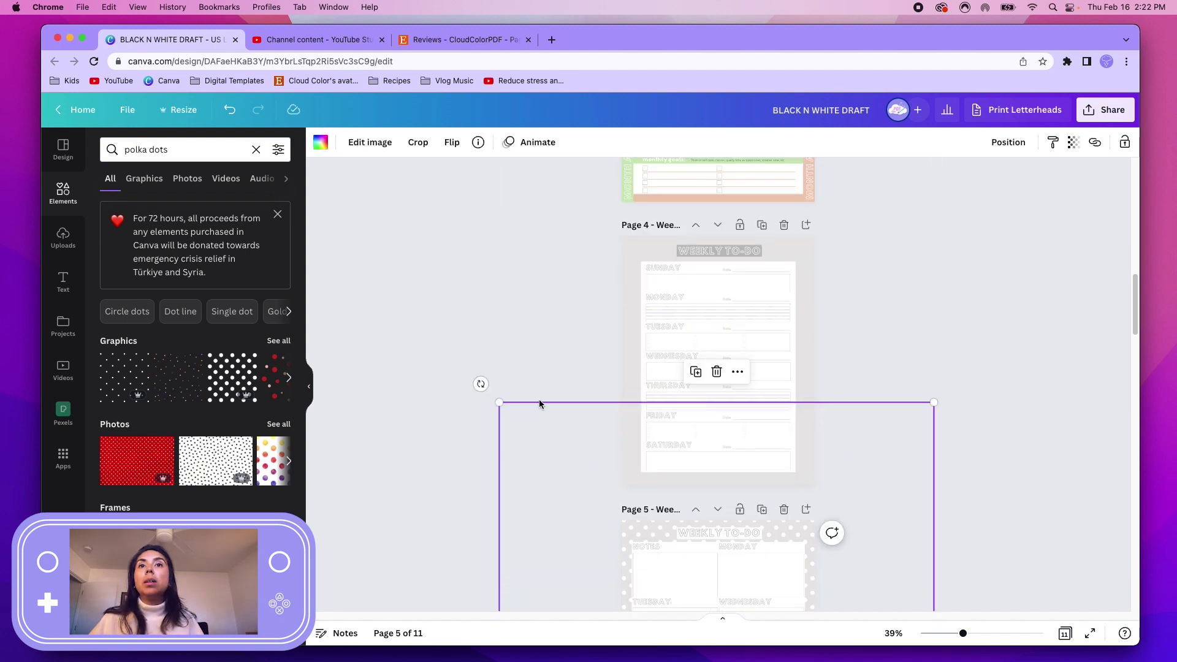
left_click(630, 263)
key("ctrl+v")
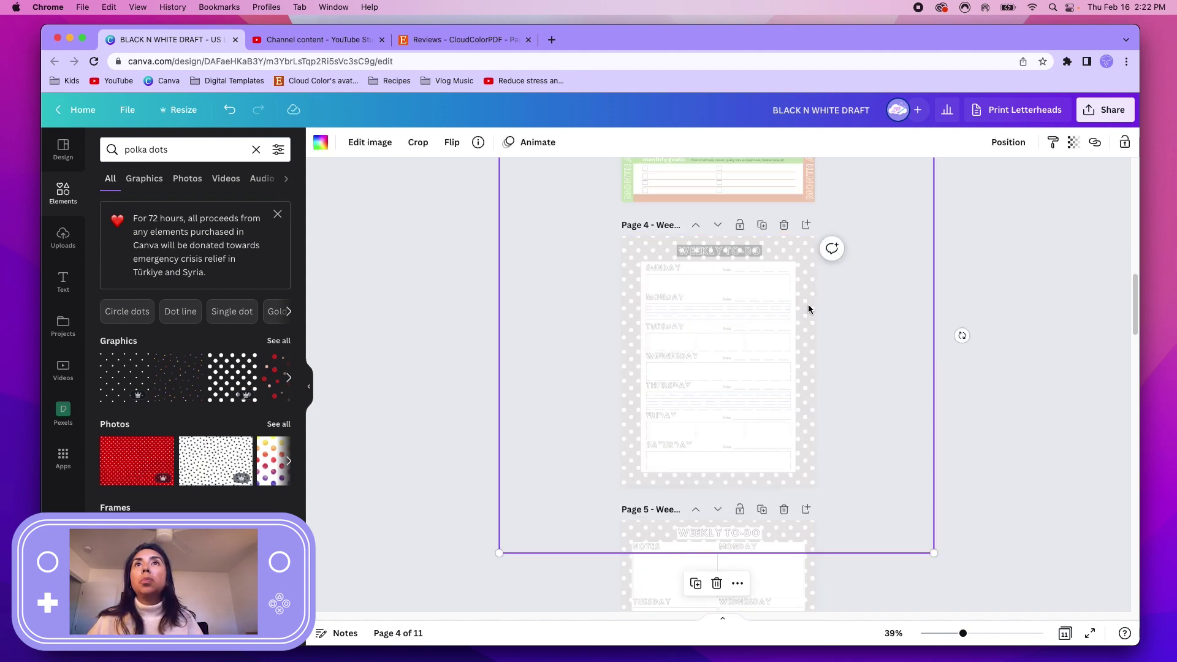
Send Page 4's pasted polka-dot image behind the text and make it grey
left_click(1009, 145)
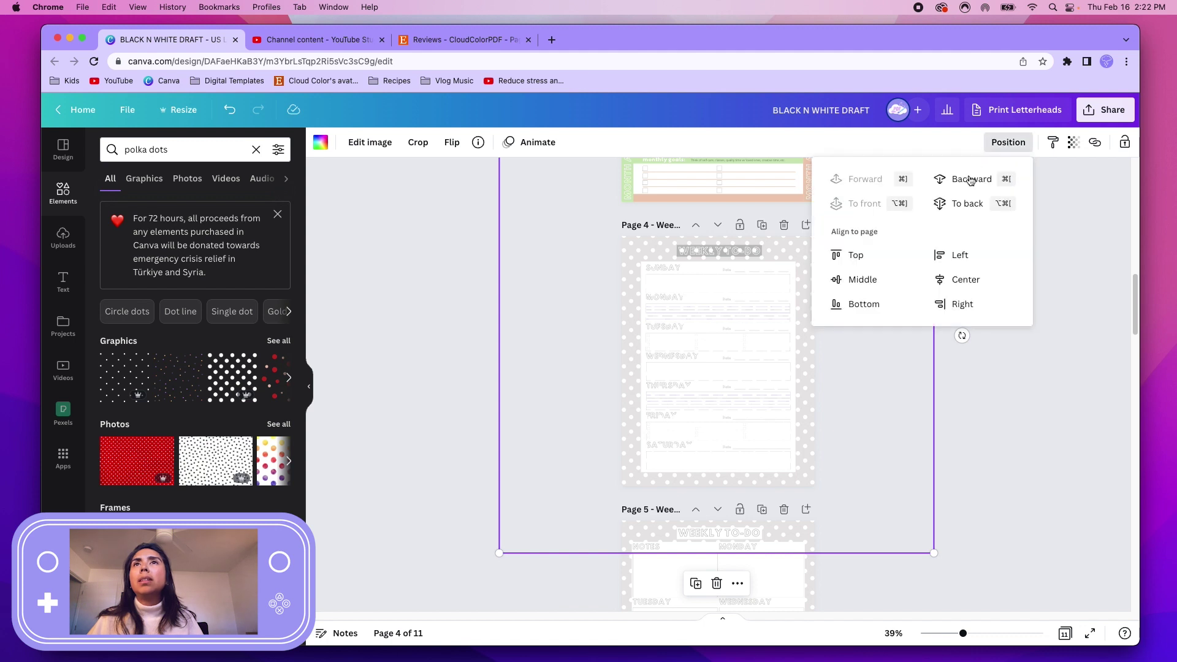
left_click(968, 204)
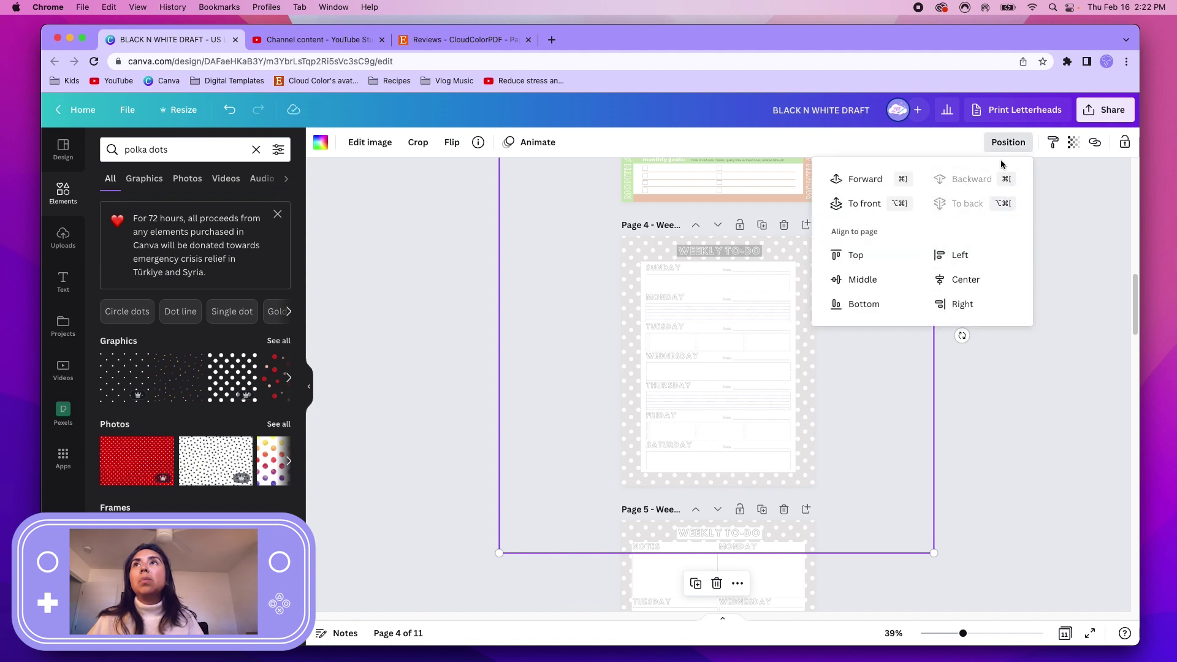
left_click(987, 487)
left_click(998, 416)
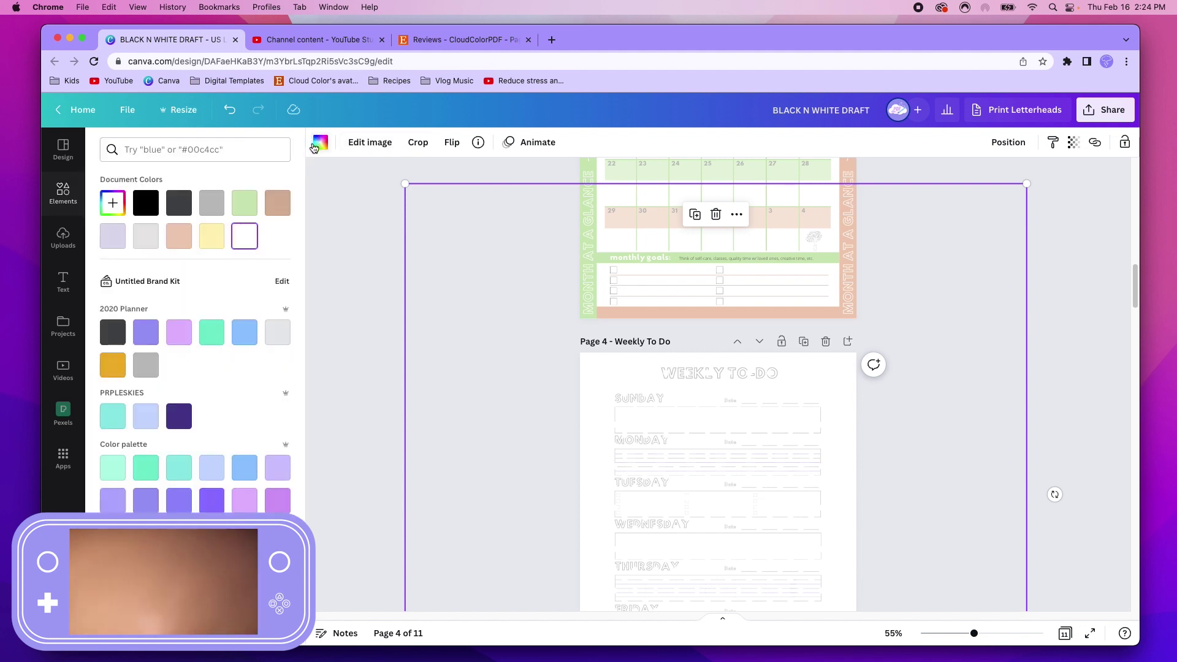
left_click(215, 203)
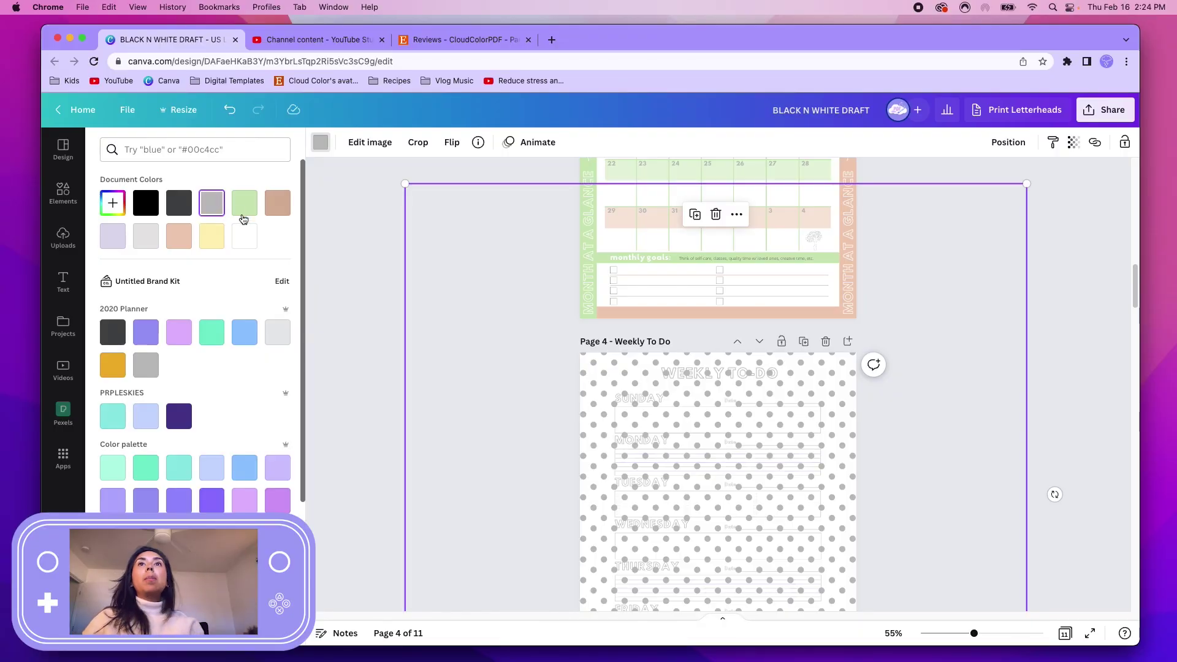
left_click(1007, 143)
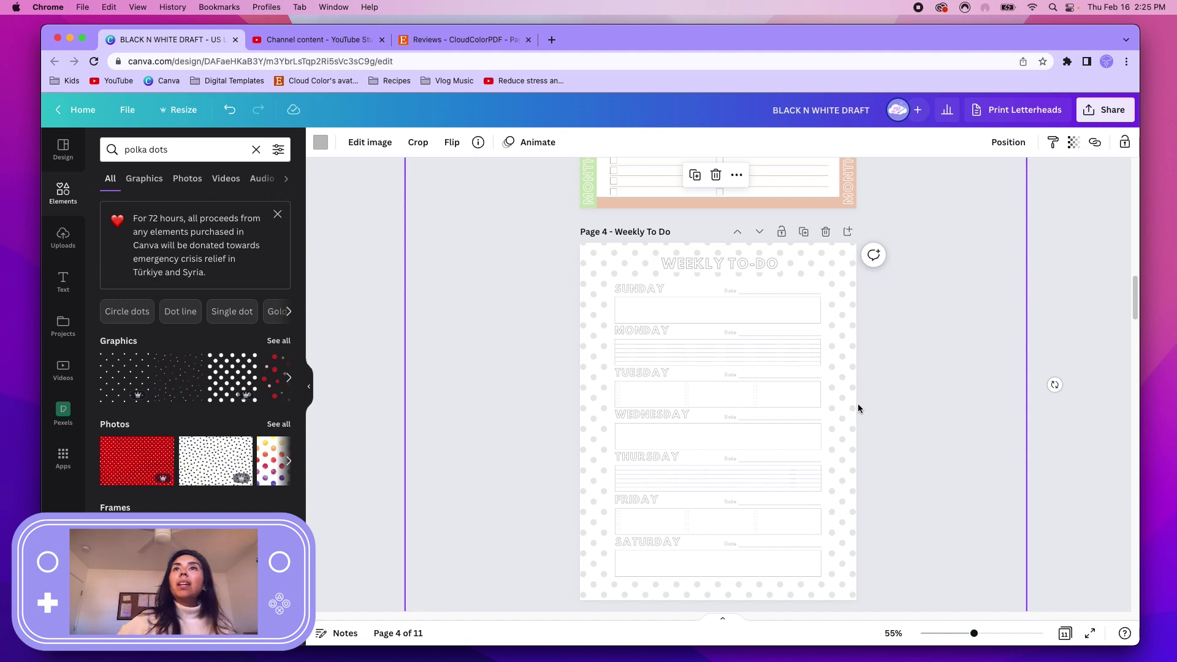
left_click(928, 385)
scroll(928, 385, "down", 2)
scroll(915, 377, "down", 3)
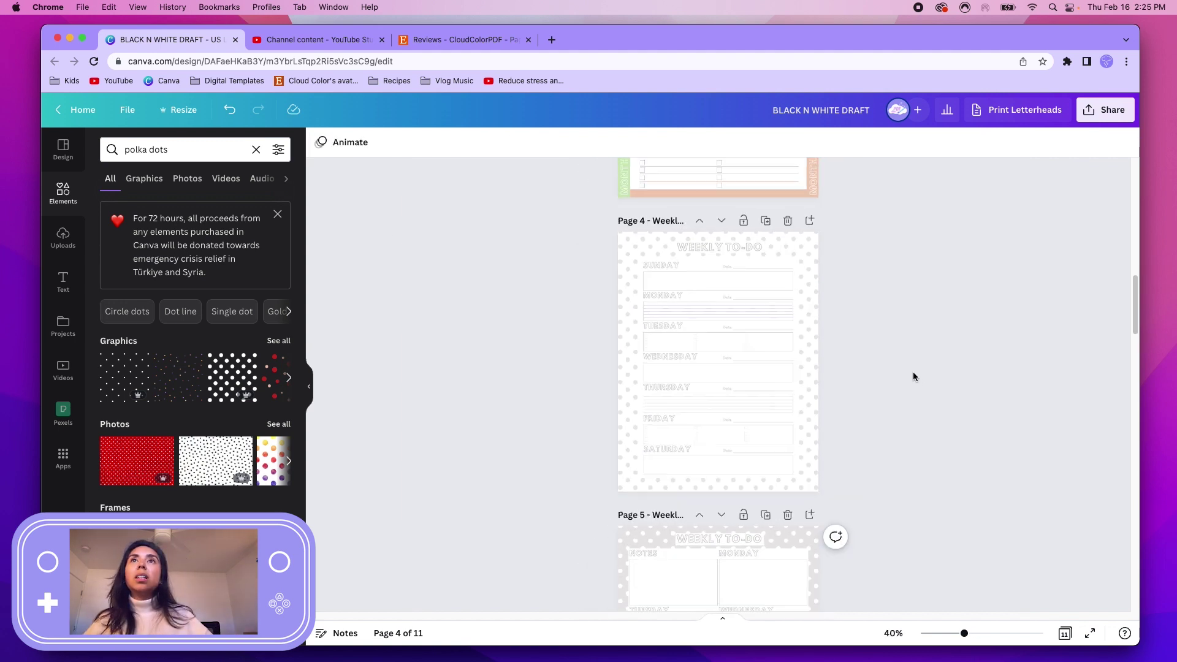
scroll(912, 372, "down", 2)
scroll(908, 371, "down", 1)
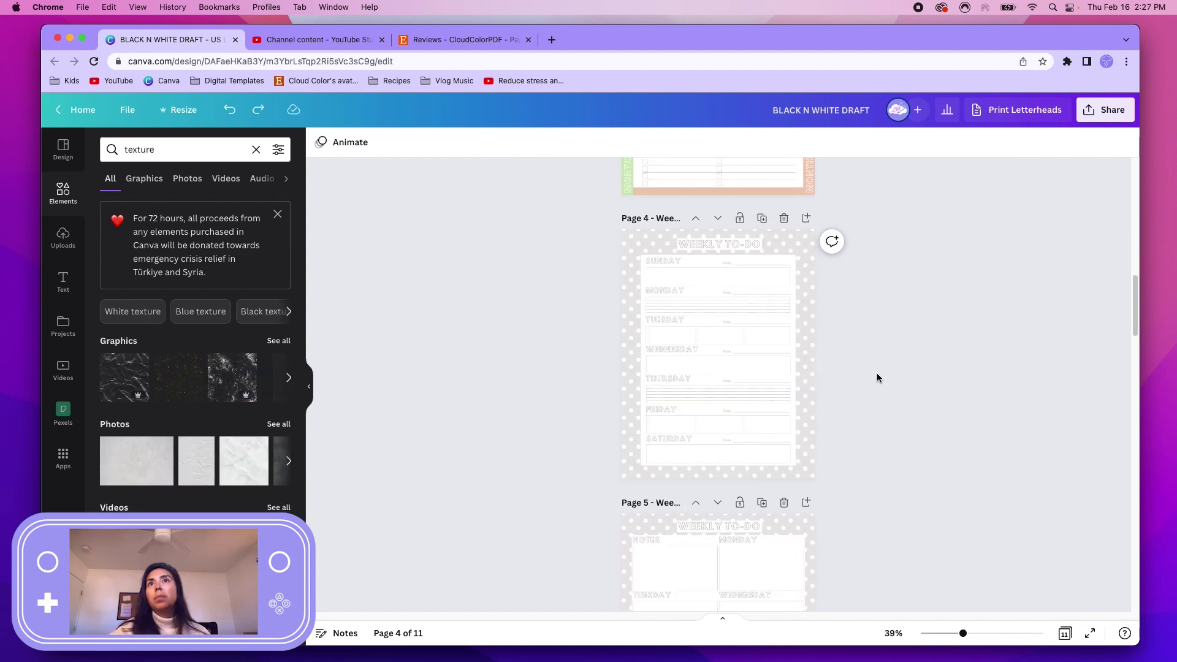
scroll(854, 396, "down", 3)
scroll(644, 265, "up", 1)
scroll(643, 244, "down", 3)
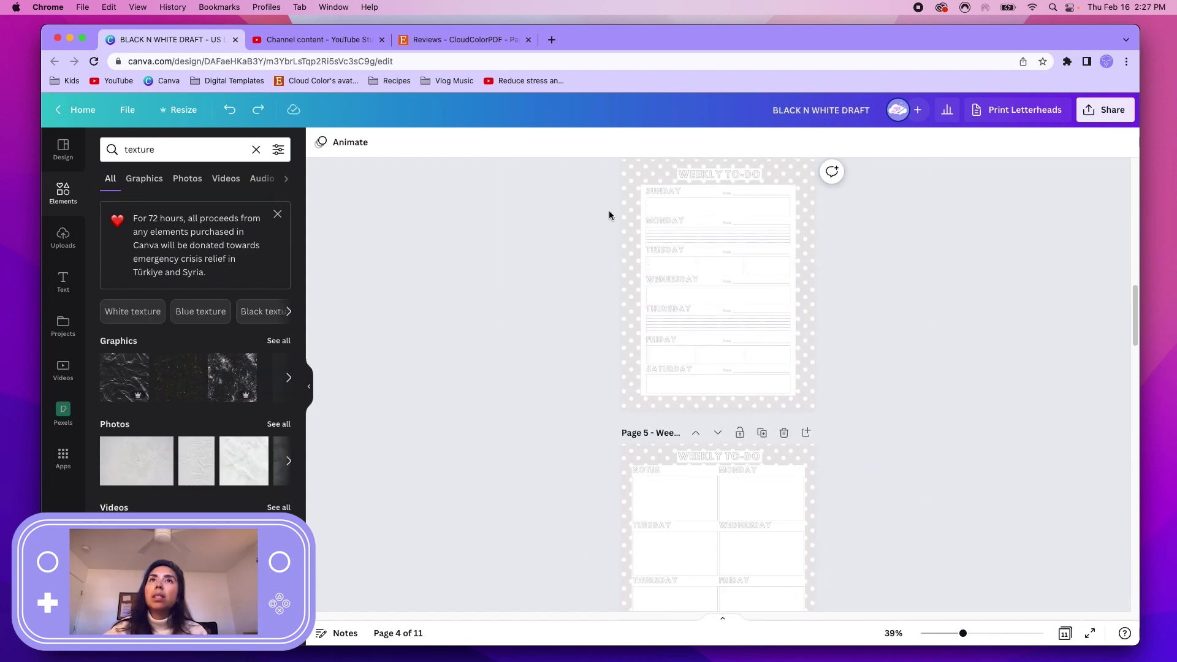
scroll(625, 368, "up", 3)
scroll(644, 368, "up", 1)
scroll(828, 364, "up", 1)
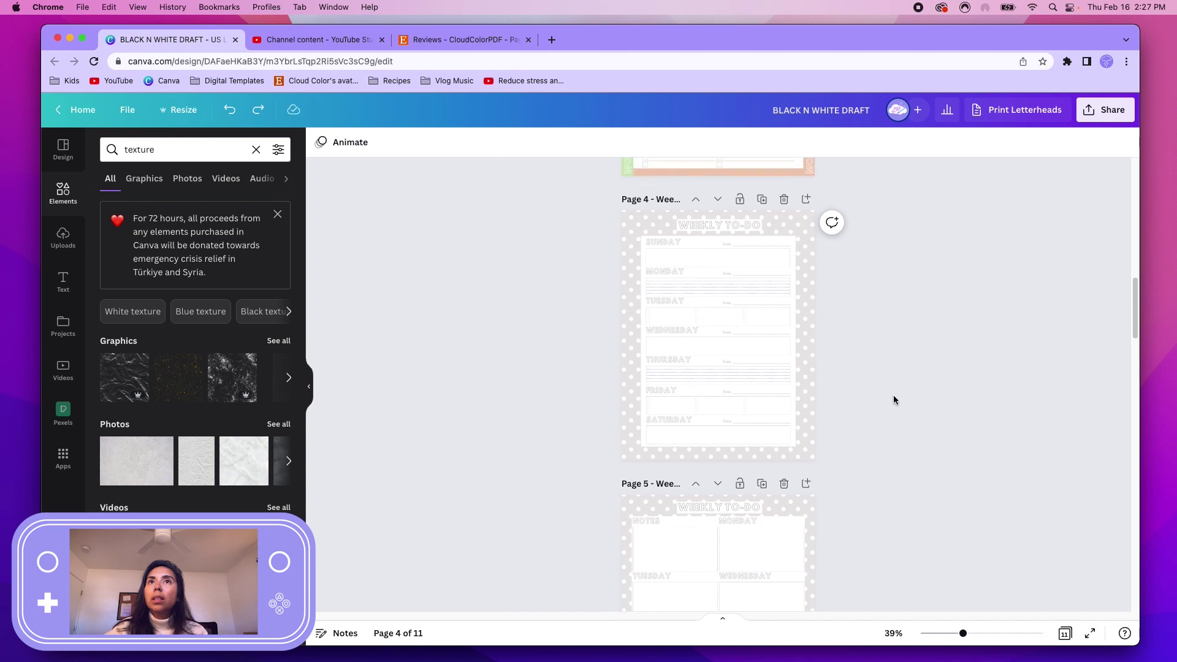
scroll(984, 451, "up", 3)
scroll(925, 422, "up", 3)
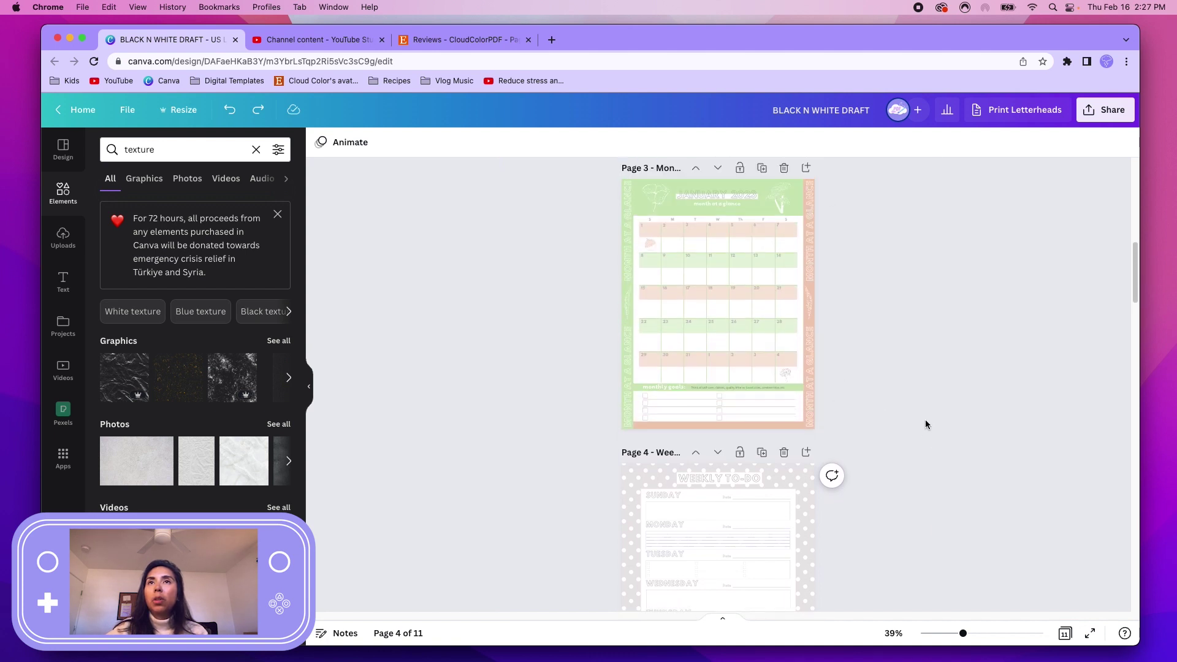
scroll(910, 415, "up", 1)
Undo two recent changes on Page 3 and make the left strip light grey
left_click(694, 235)
key("super+shift+z")
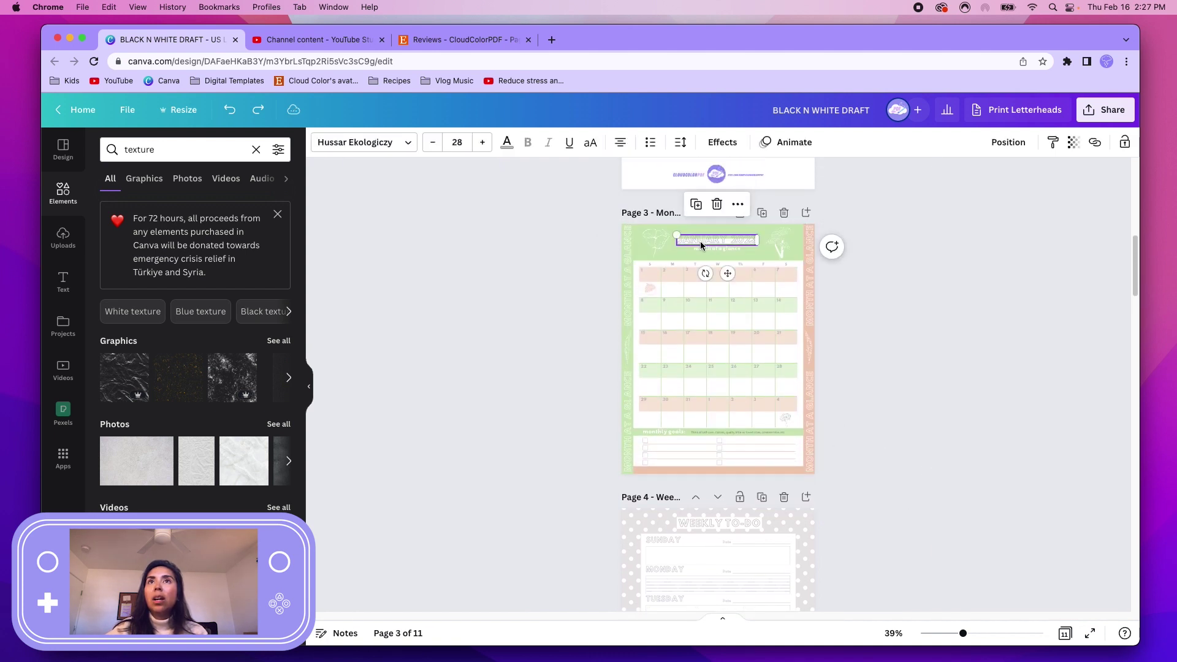
key("super+shift+z")
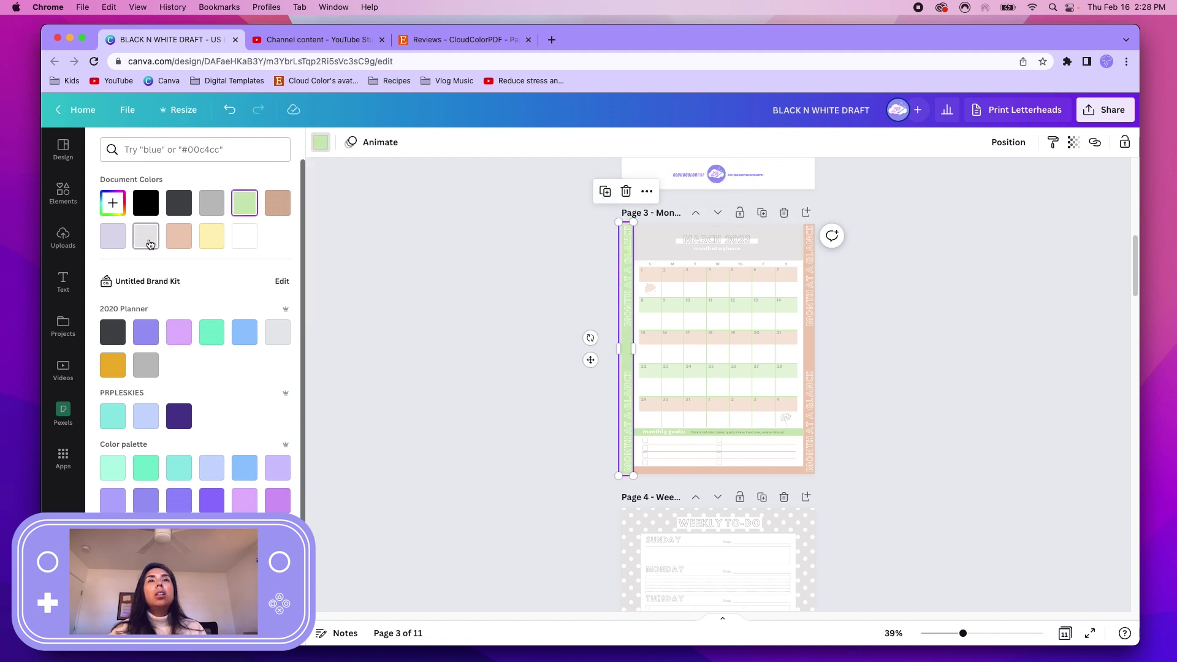
left_click(146, 237)
key("Escape")
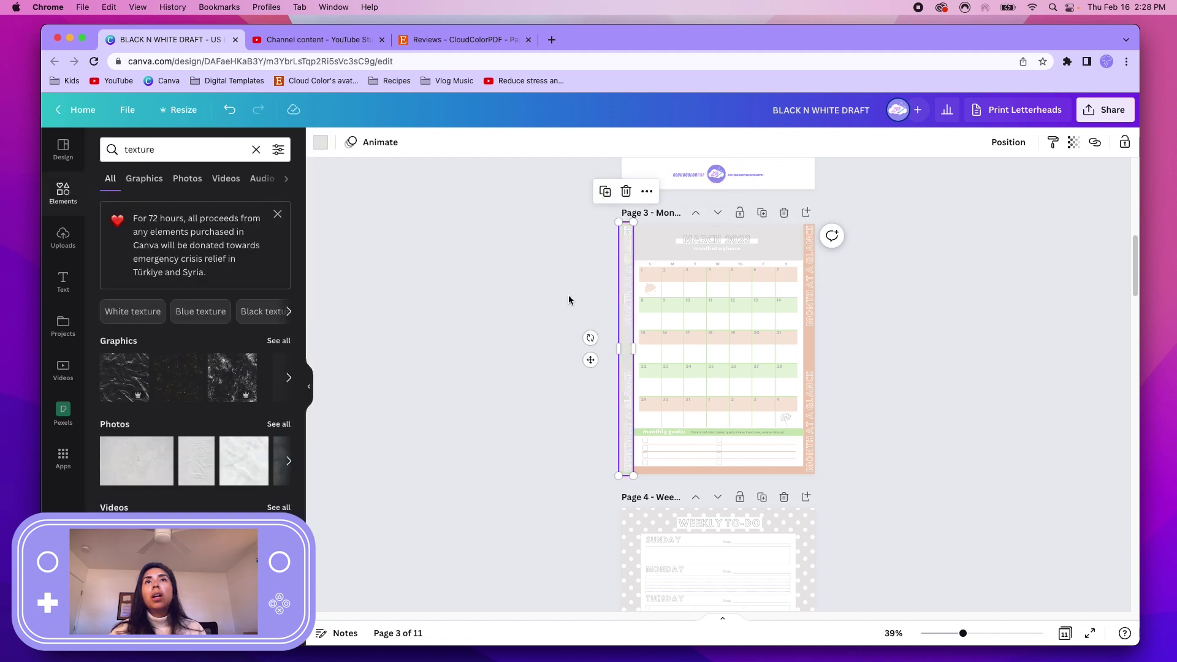
key("Escape")
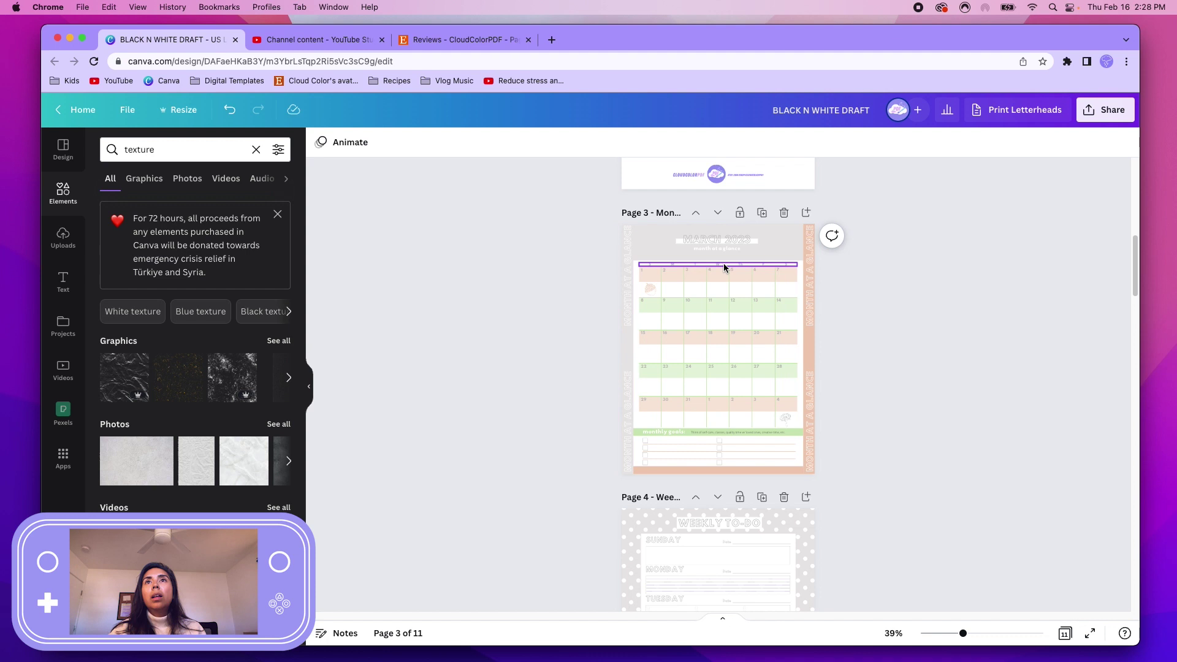
Make the right MONTH AT A GLANCE strip and the bottom strip grey
left_click(810, 349)
left_click(320, 141)
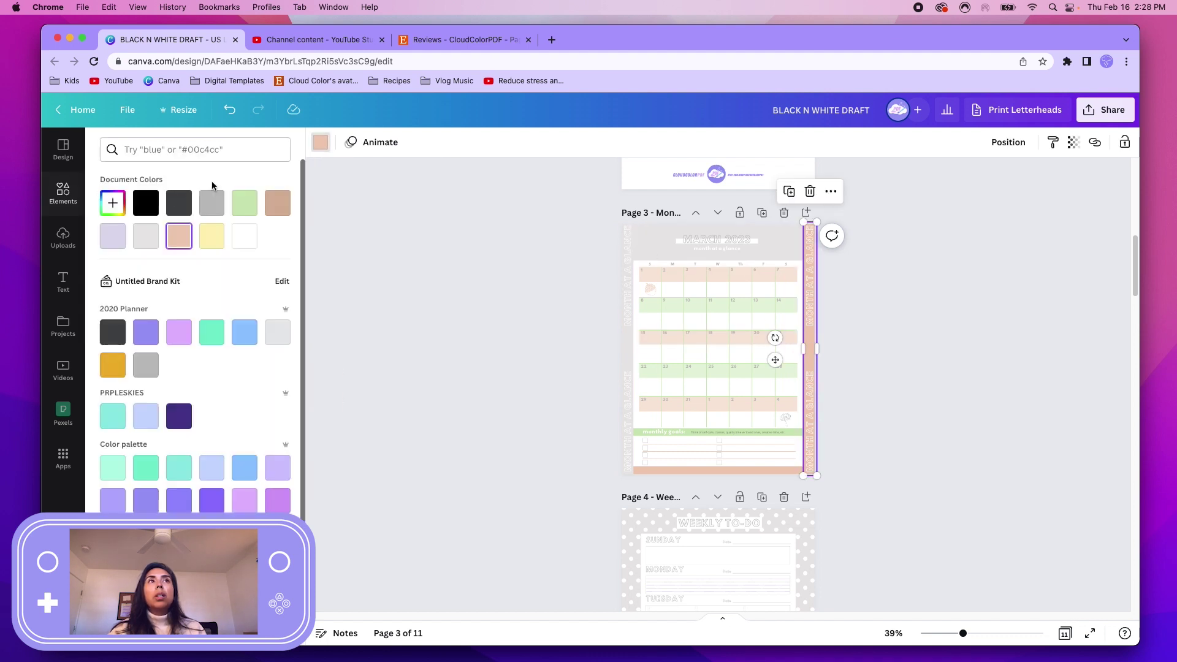
left_click(211, 202)
left_click(742, 471)
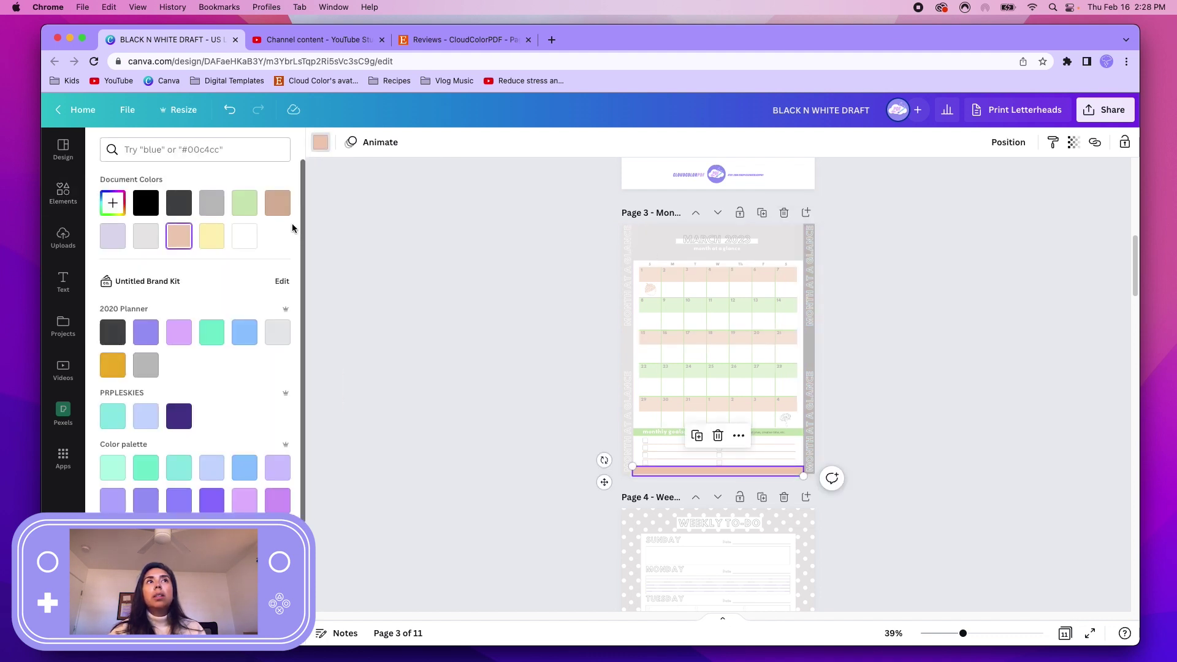
left_click(211, 203)
key("Escape")
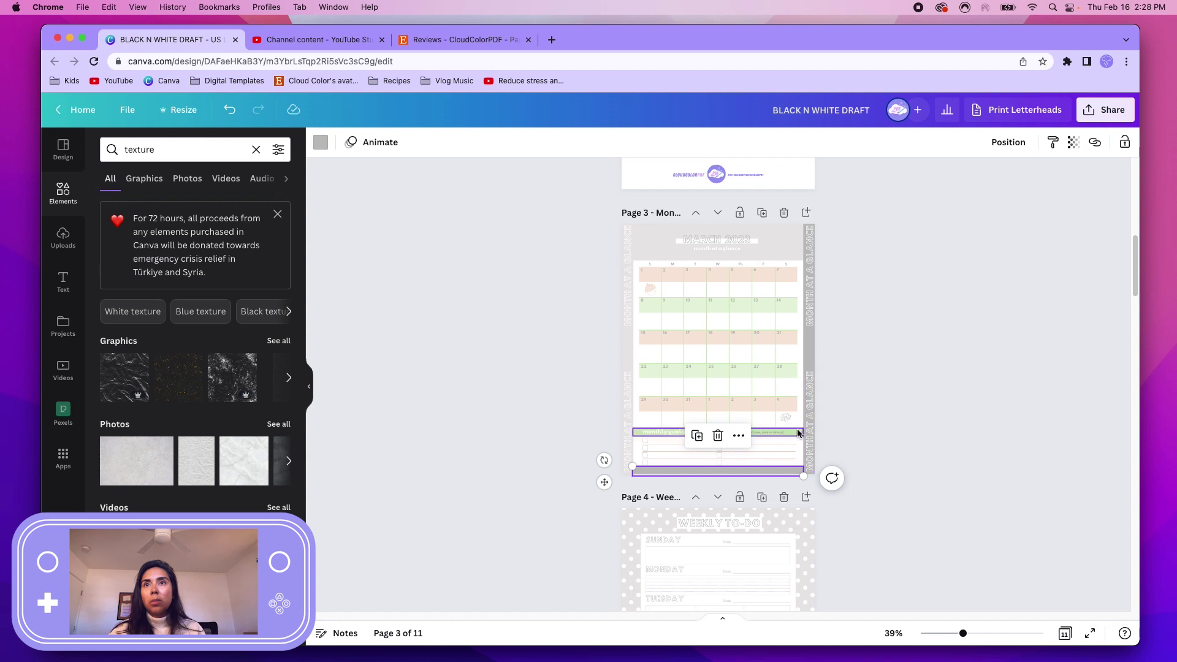
left_click(658, 431)
left_click(321, 142)
scroll(618, 251, "up", 5)
left_click(618, 253)
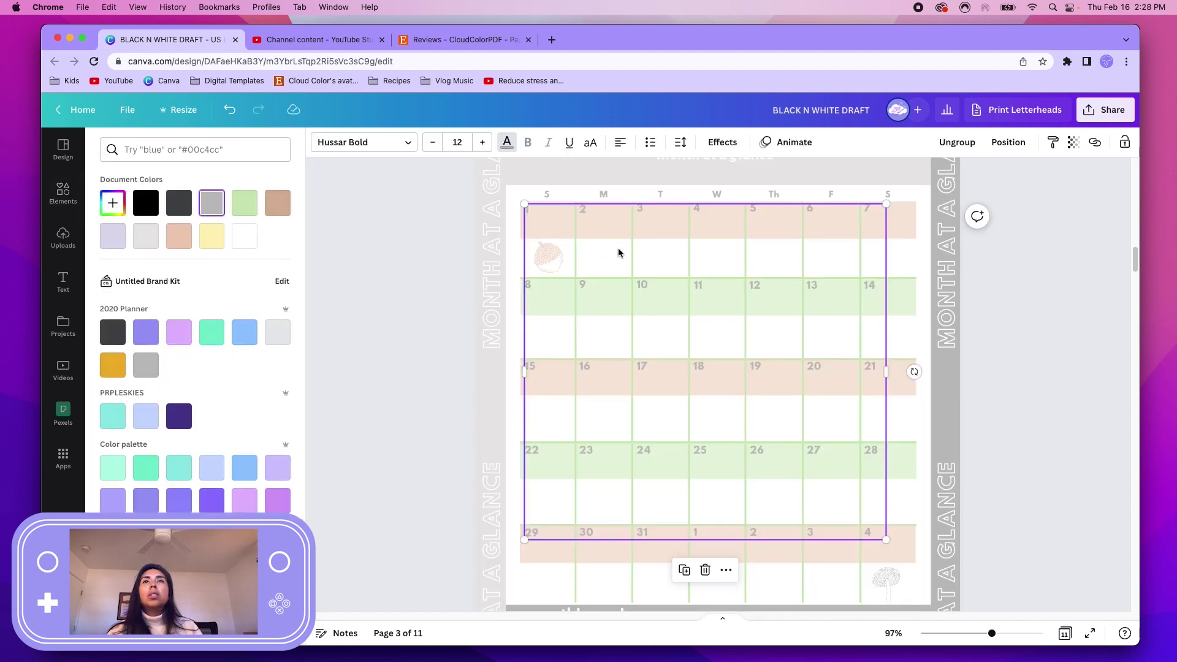
Make the calendar date numbers black and the grid lines dark grey
left_click(154, 210)
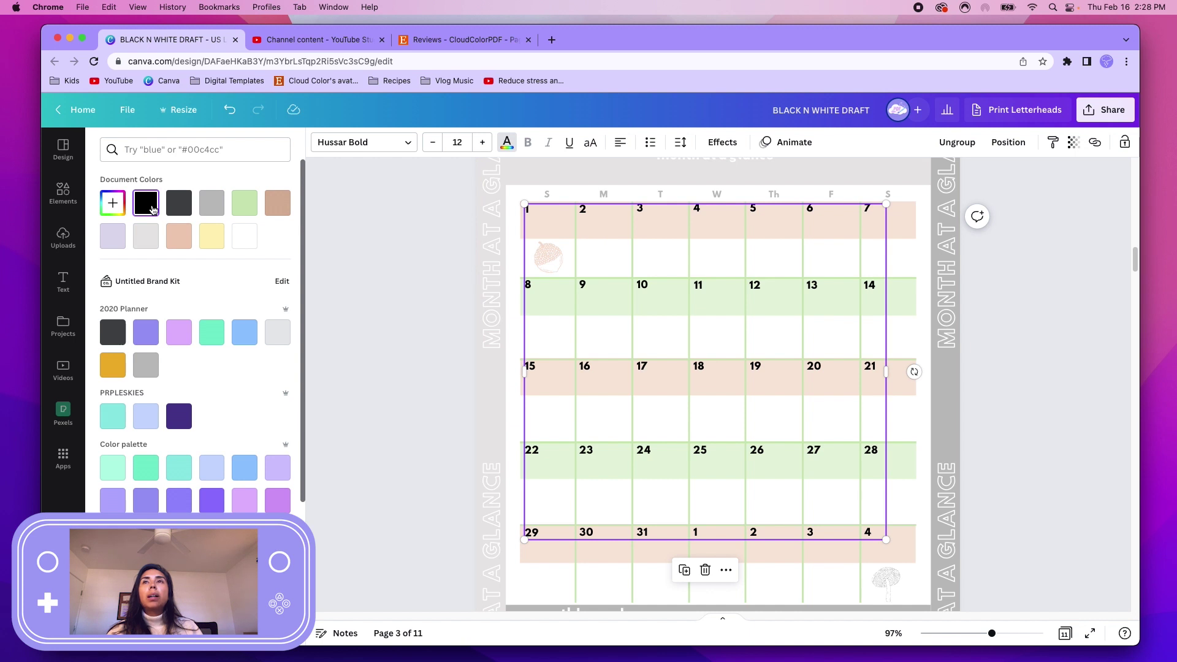
left_click(687, 206, "shift")
left_click(741, 564, "shift")
left_click(883, 359, "shift")
left_click(890, 281, "shift")
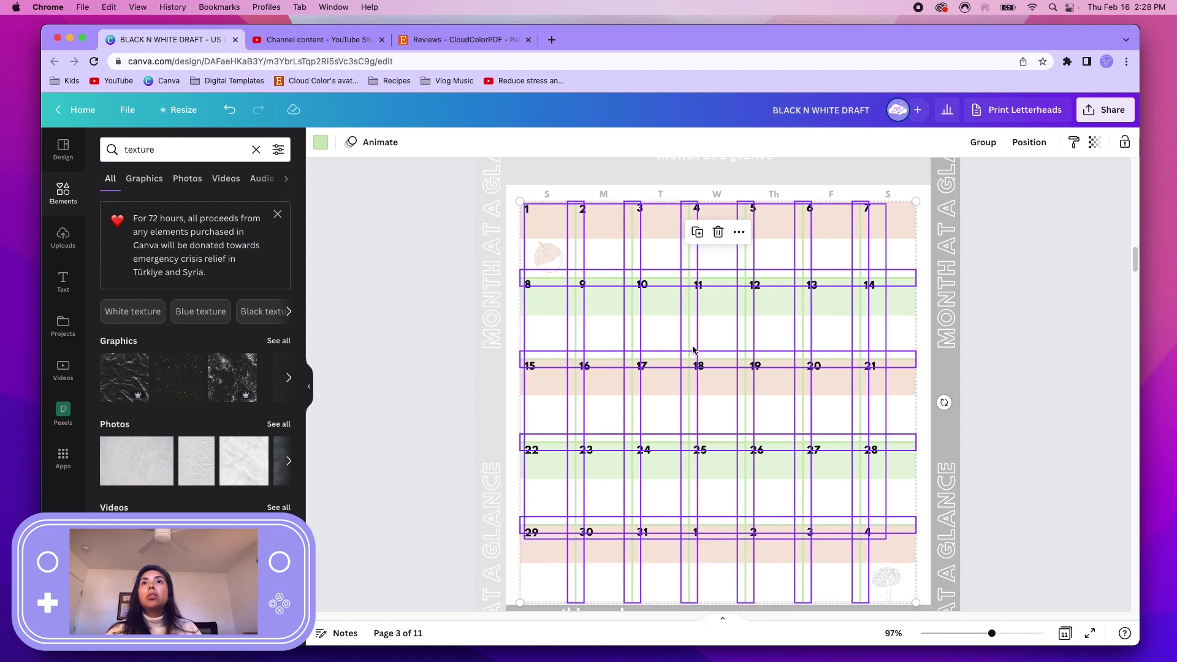
left_click(321, 142)
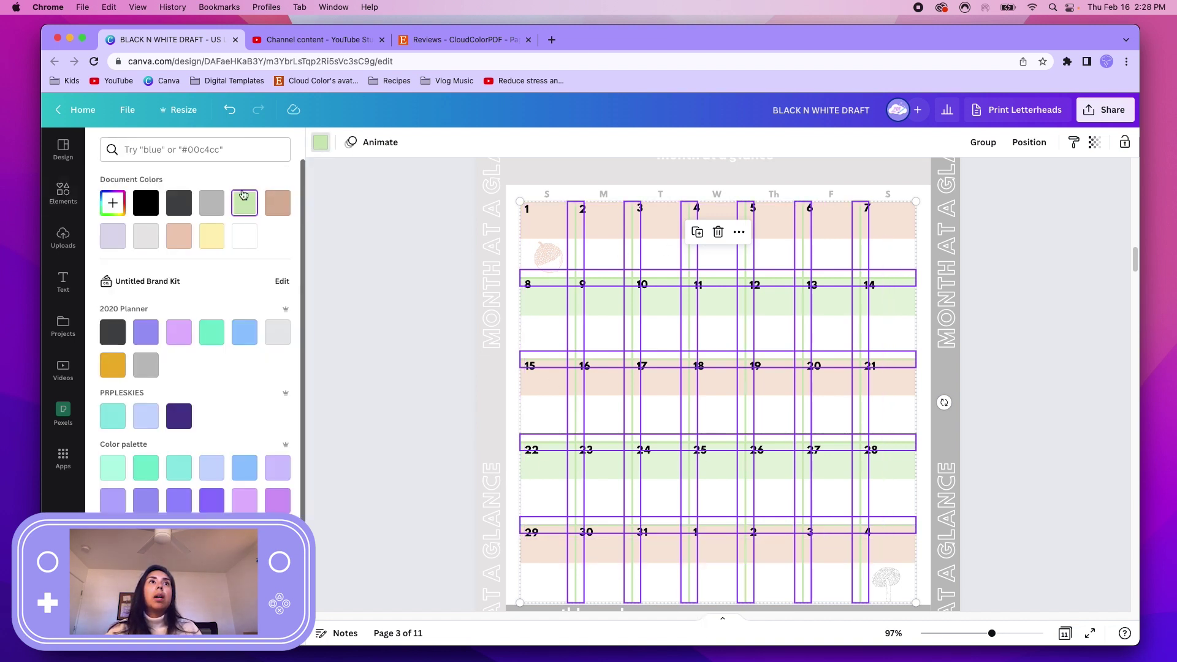
left_click(180, 203)
Recolour the week 1, 2 and 3 rows light grey
left_click(520, 297)
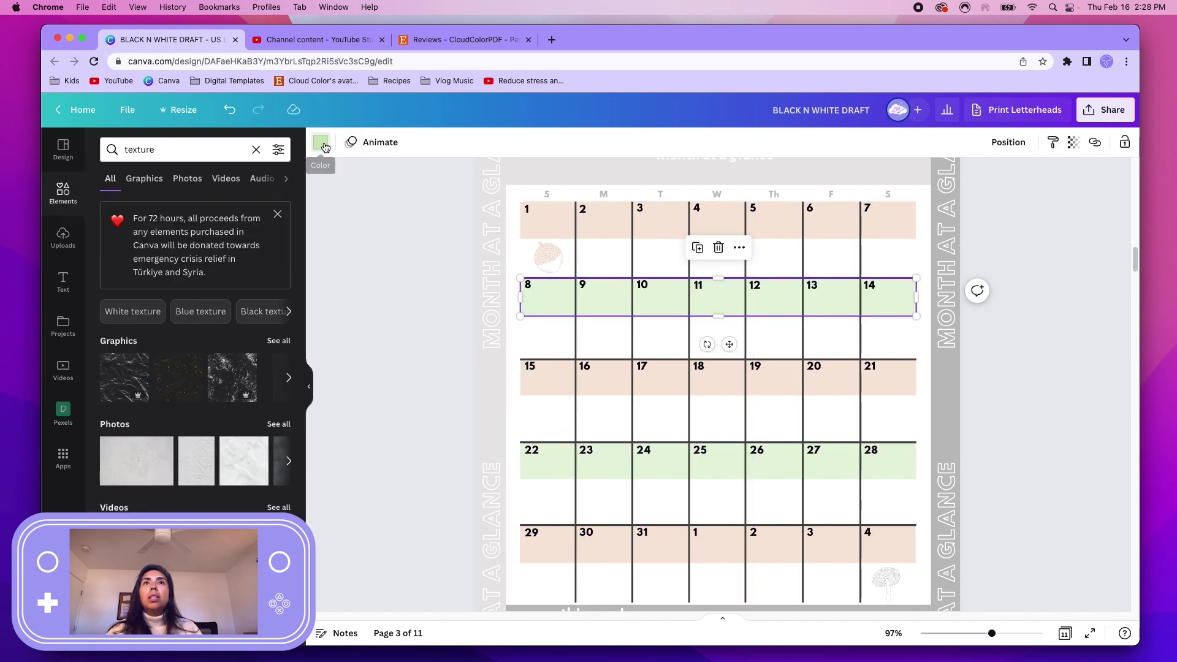
left_click(320, 142)
left_click(145, 236)
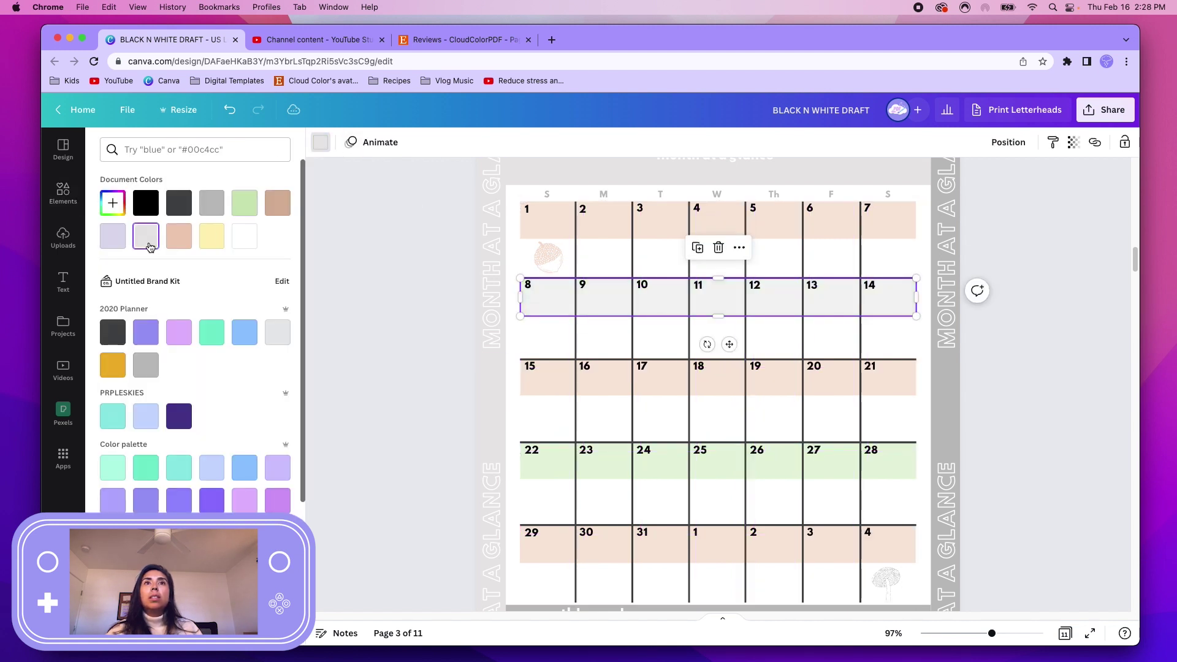
left_click(521, 236)
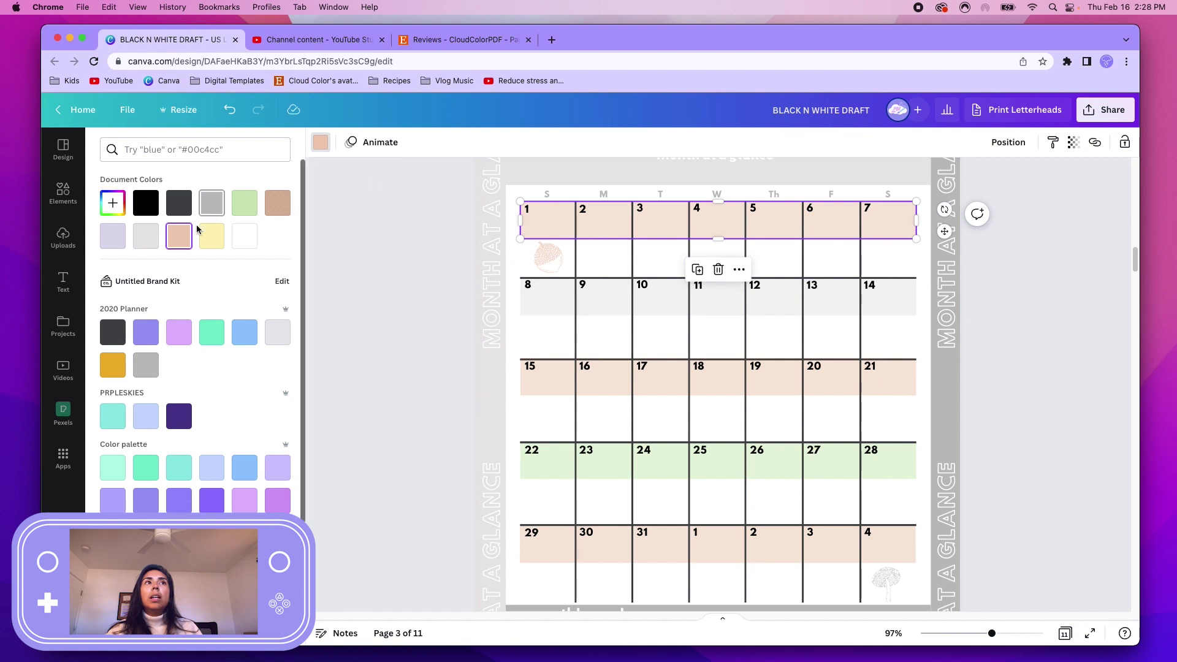
left_click(145, 235)
left_click(521, 388)
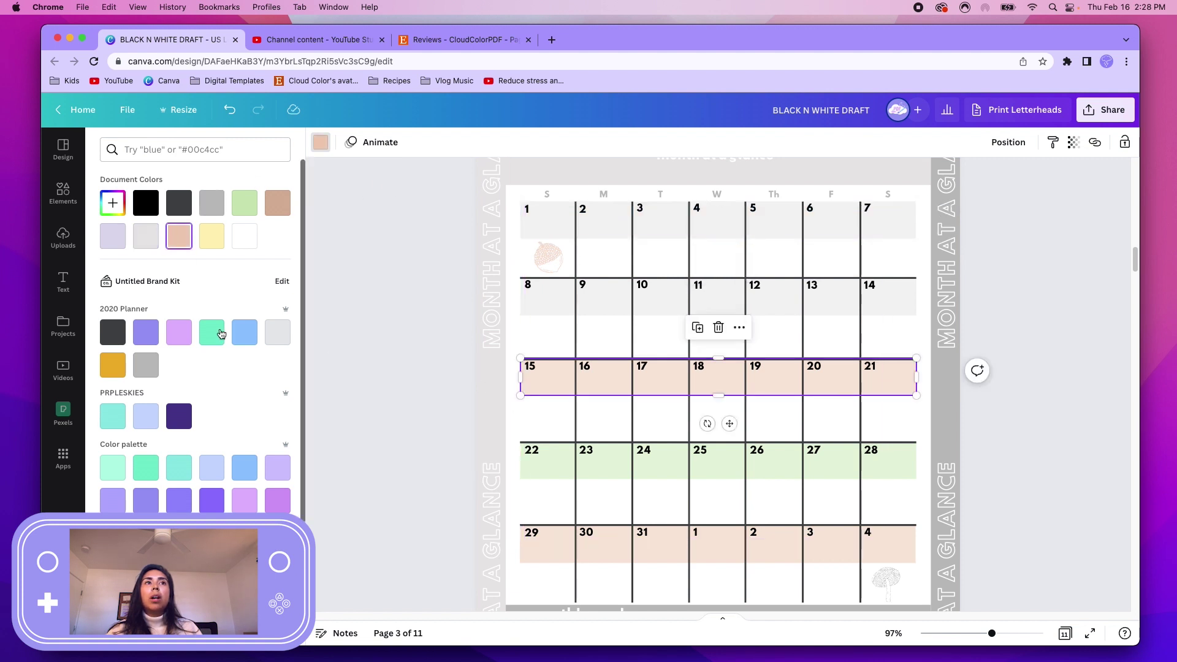
left_click(147, 237)
Make the white header bar wider and taller
left_click(547, 257)
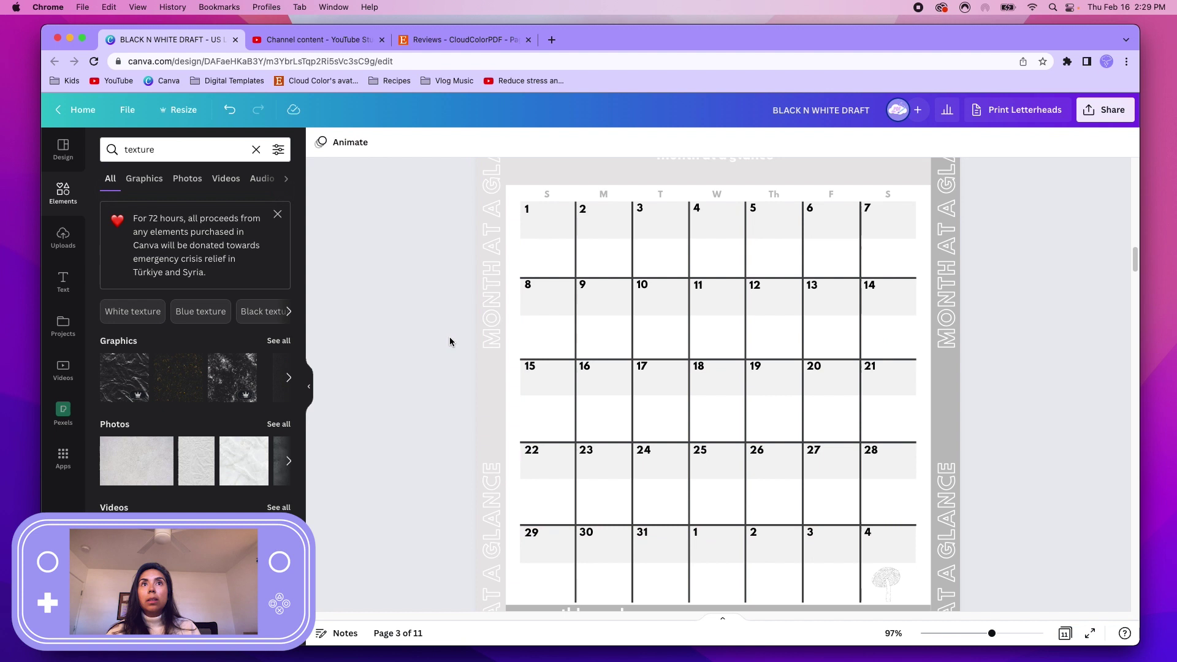
scroll(450, 341, "up", 5)
left_click_drag(656, 378, 660, 402)
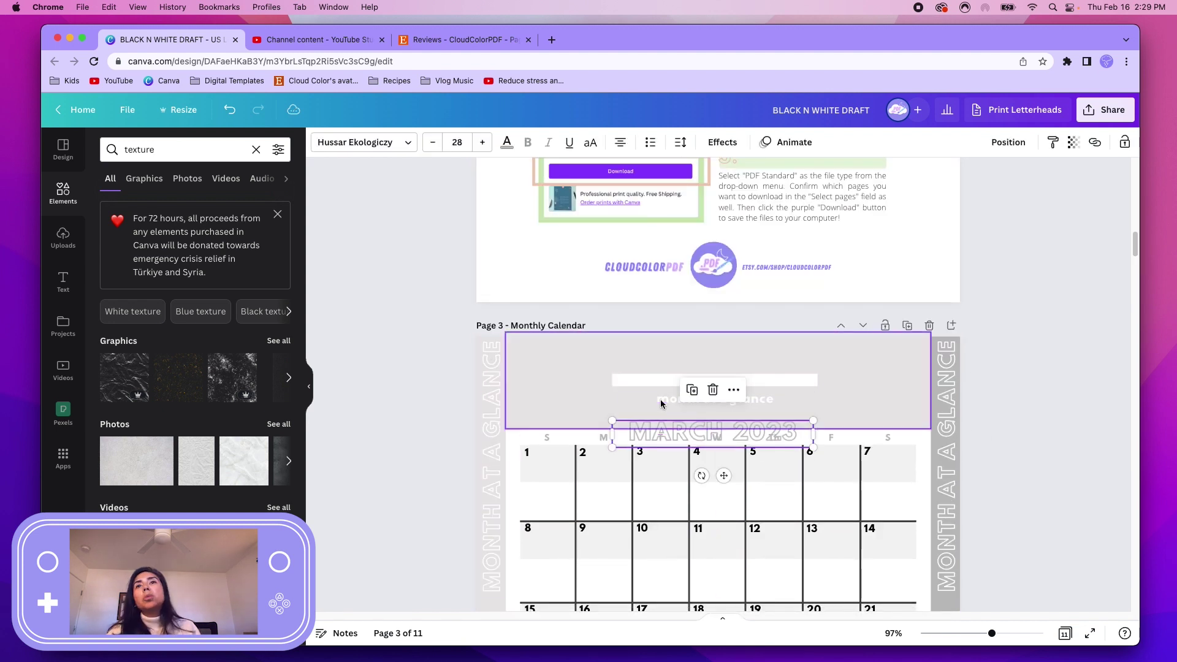
left_click(660, 380)
left_click_drag(763, 383, 886, 420)
mouse_move(719, 386)
left_mouse_down()
mouse_move(718, 417)
mouse_move(715, 350)
left_mouse_up()
Make the month at a glance subtitle grey, and move MARCH 2023 into the bar in dark grey
left_click(708, 399)
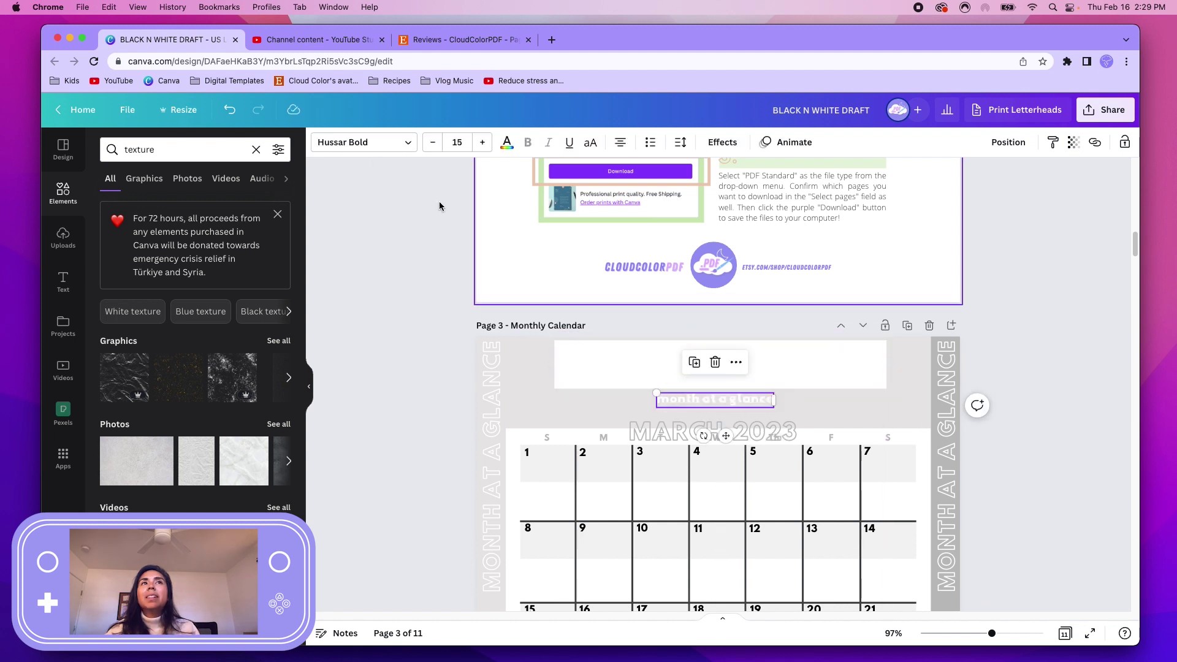
left_click(506, 142)
left_click(211, 209)
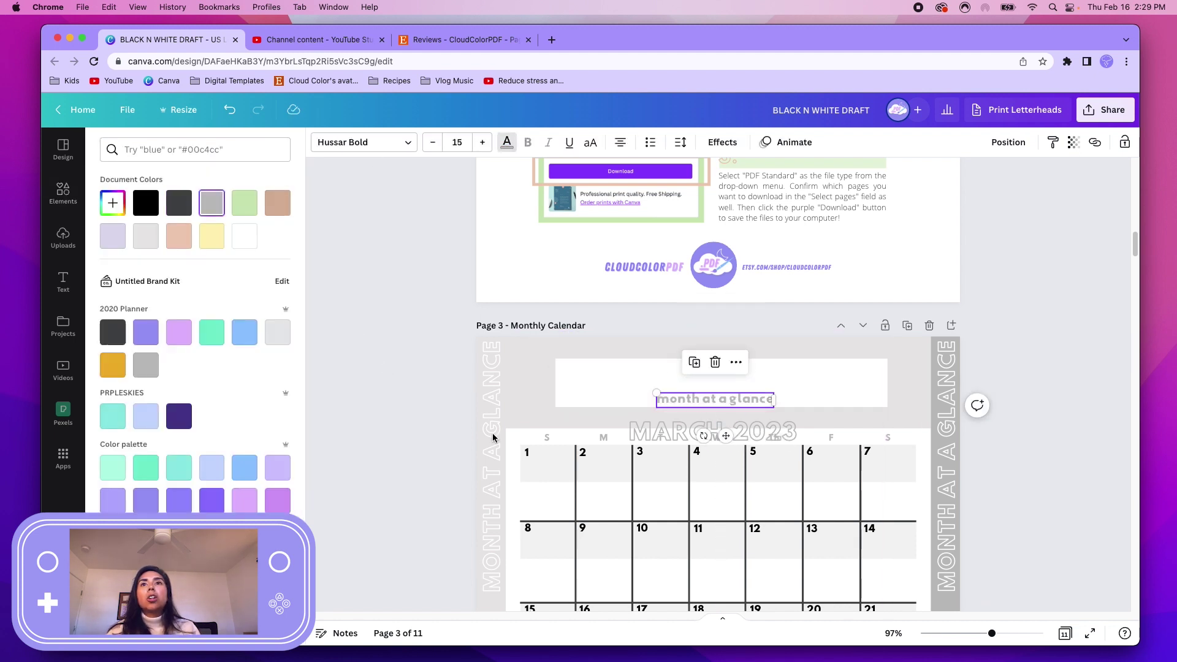
left_click_drag(669, 432, 669, 380)
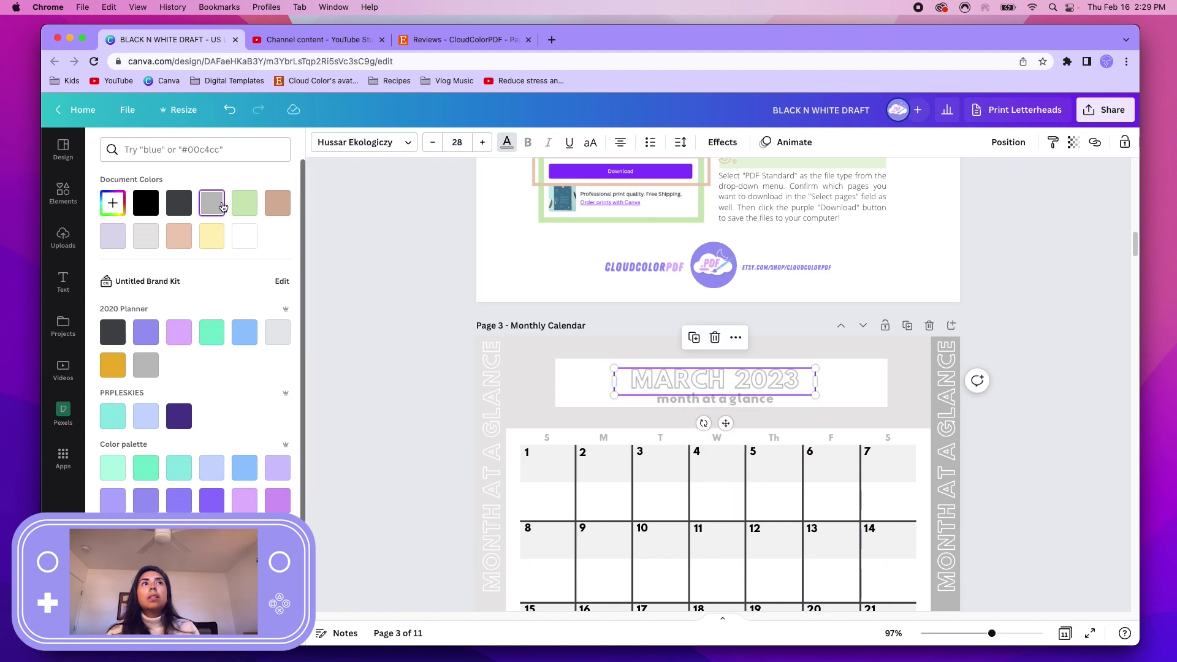
left_click(178, 202)
left_click(396, 347)
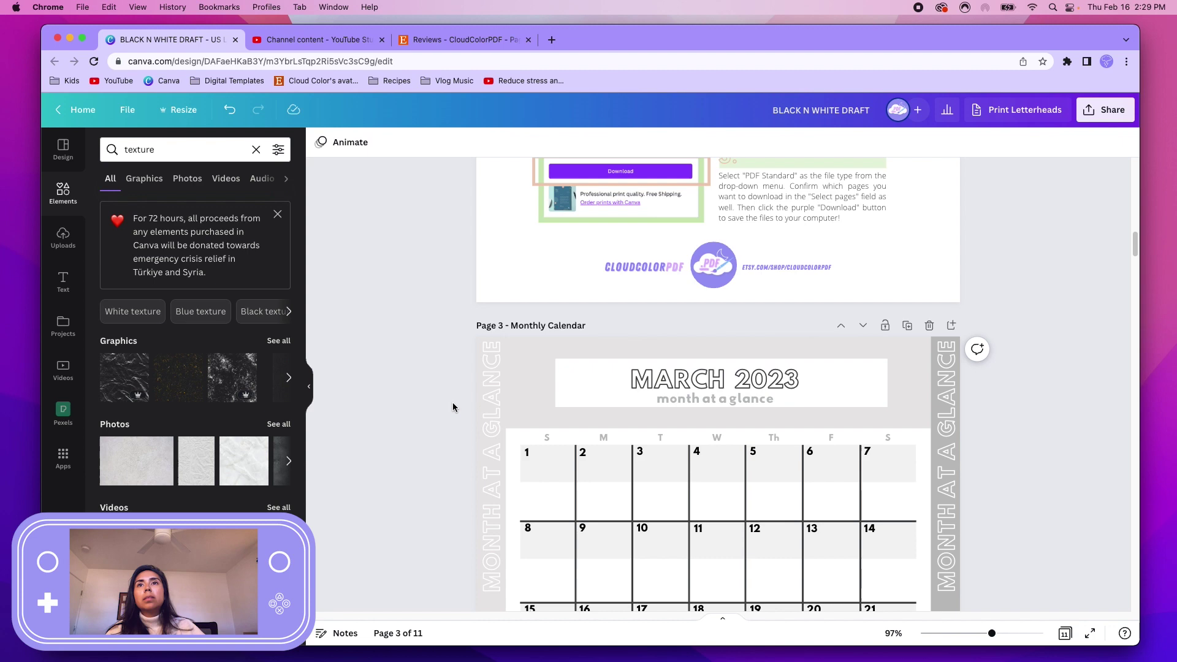
scroll(455, 404, "down", 5)
scroll(503, 431, "down", 2)
scroll(503, 431, "down", 2)
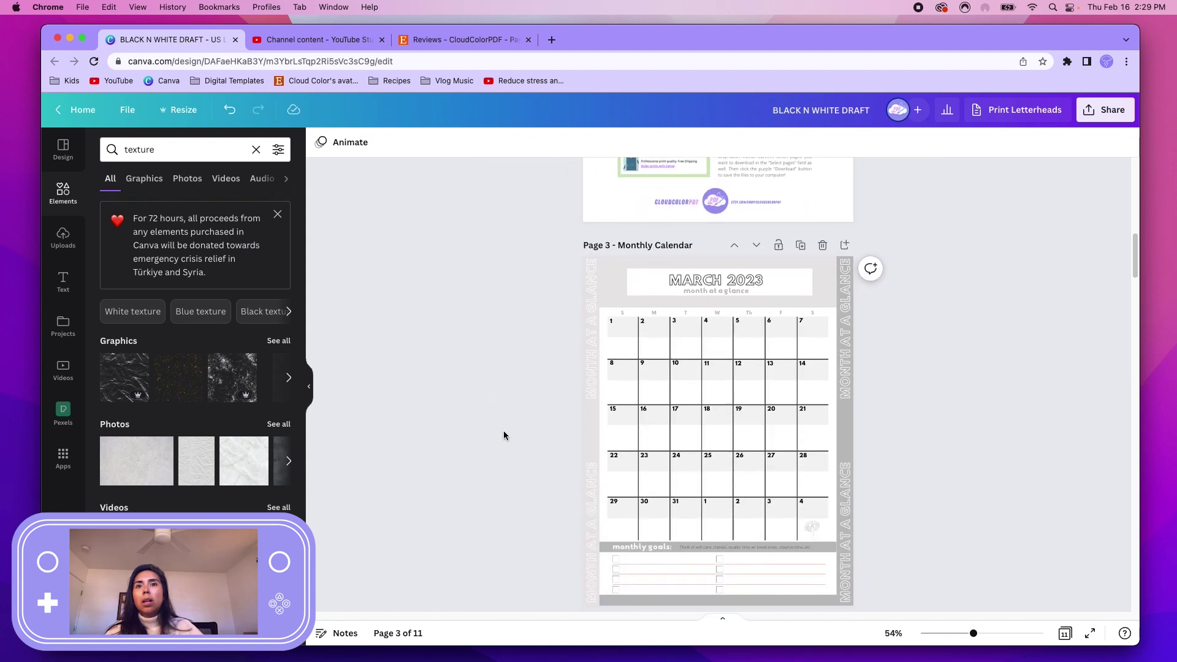
Select the three monthly goals lines and view their colour options
left_click(678, 522)
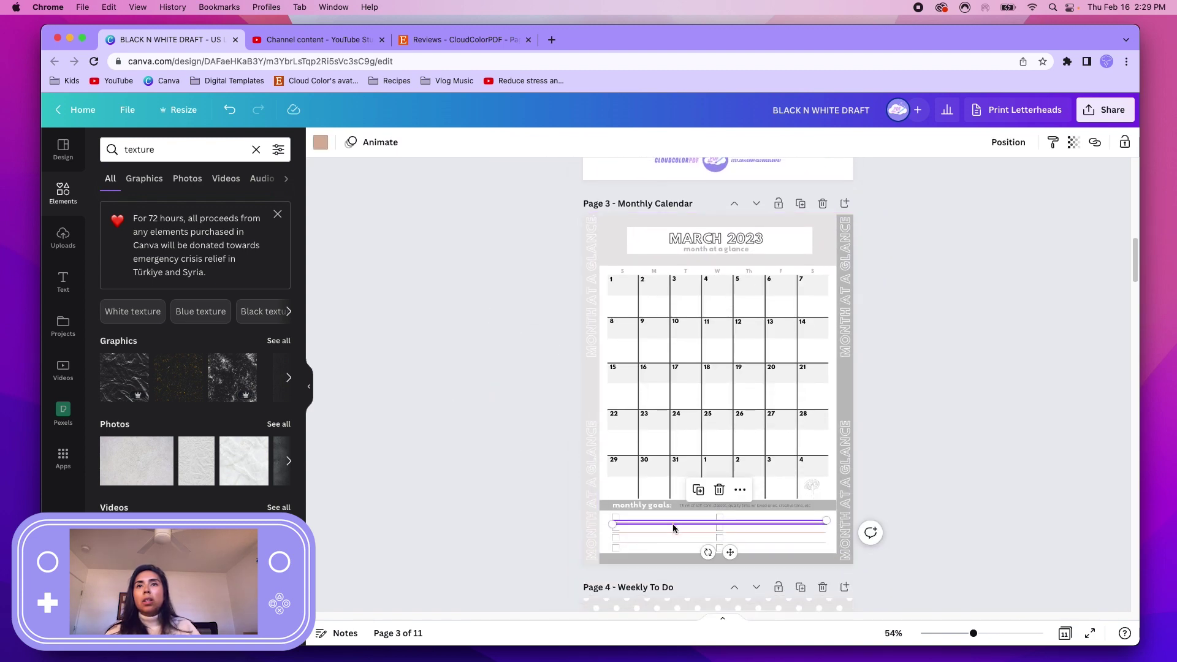
left_click(671, 533, "shift")
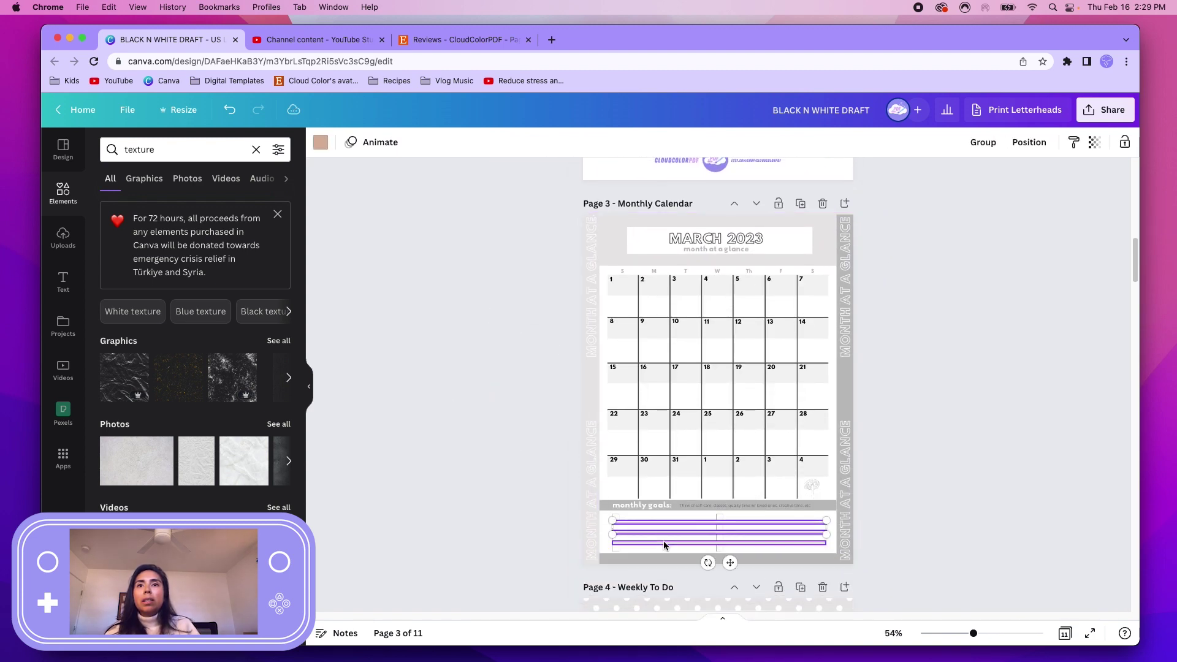
left_click(320, 141)
left_click(485, 377)
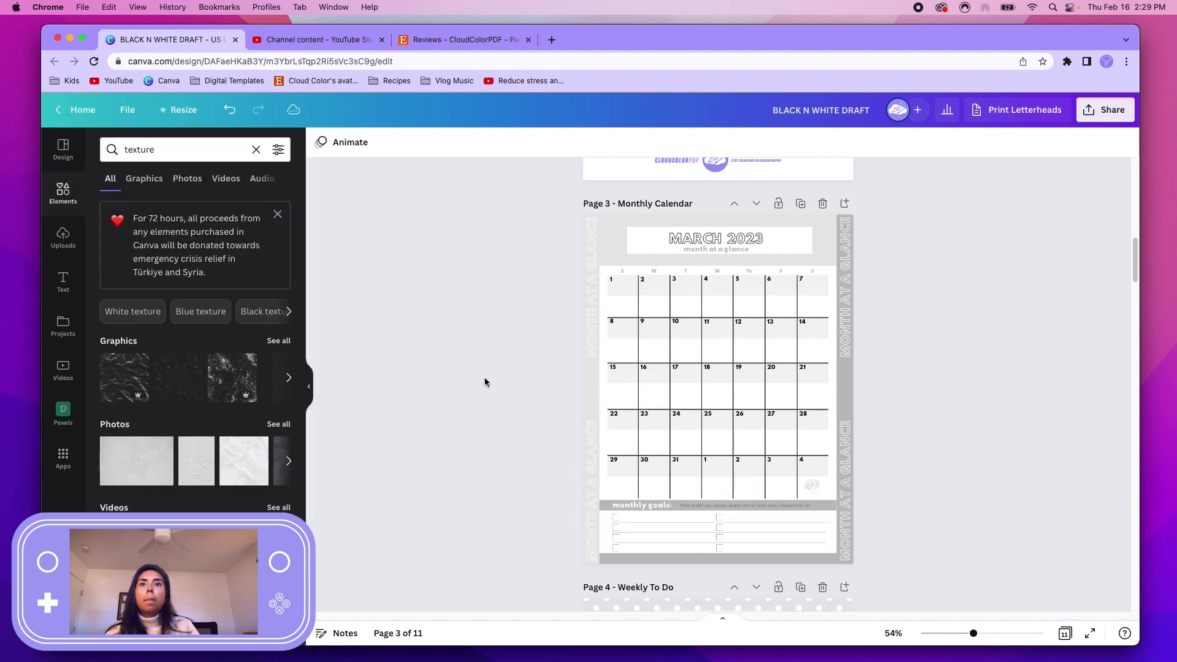
Duplicate Page 3 as Page 4, darken the right side text, and delete the bottom grey bar
left_click(800, 202)
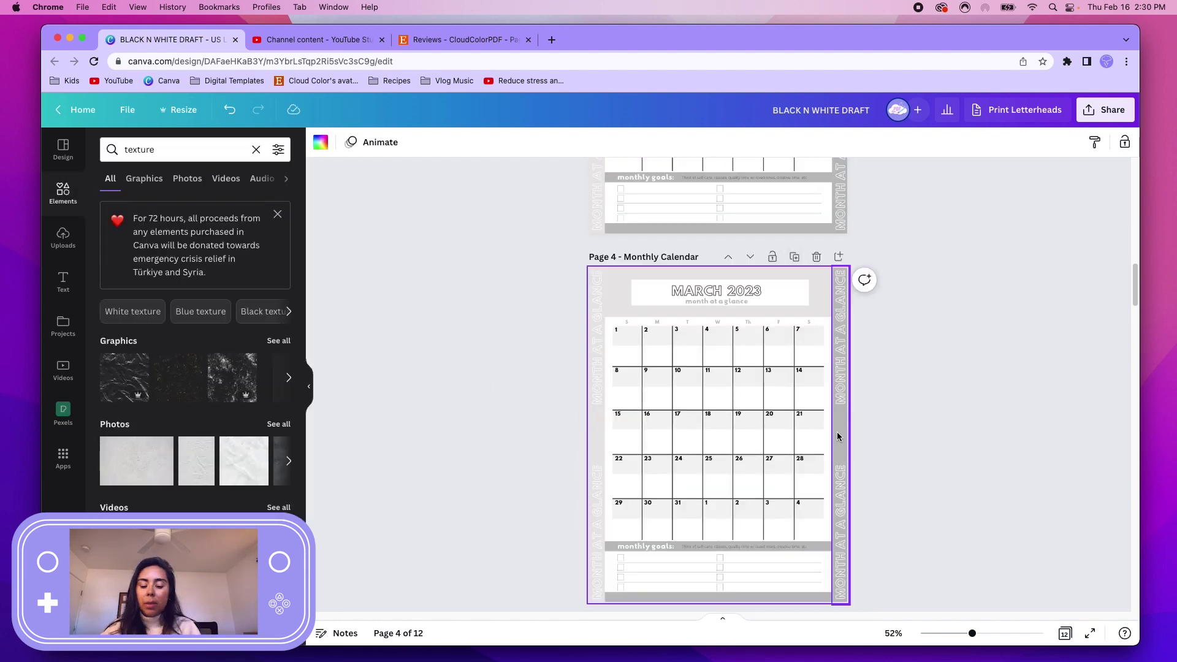
left_click(842, 519)
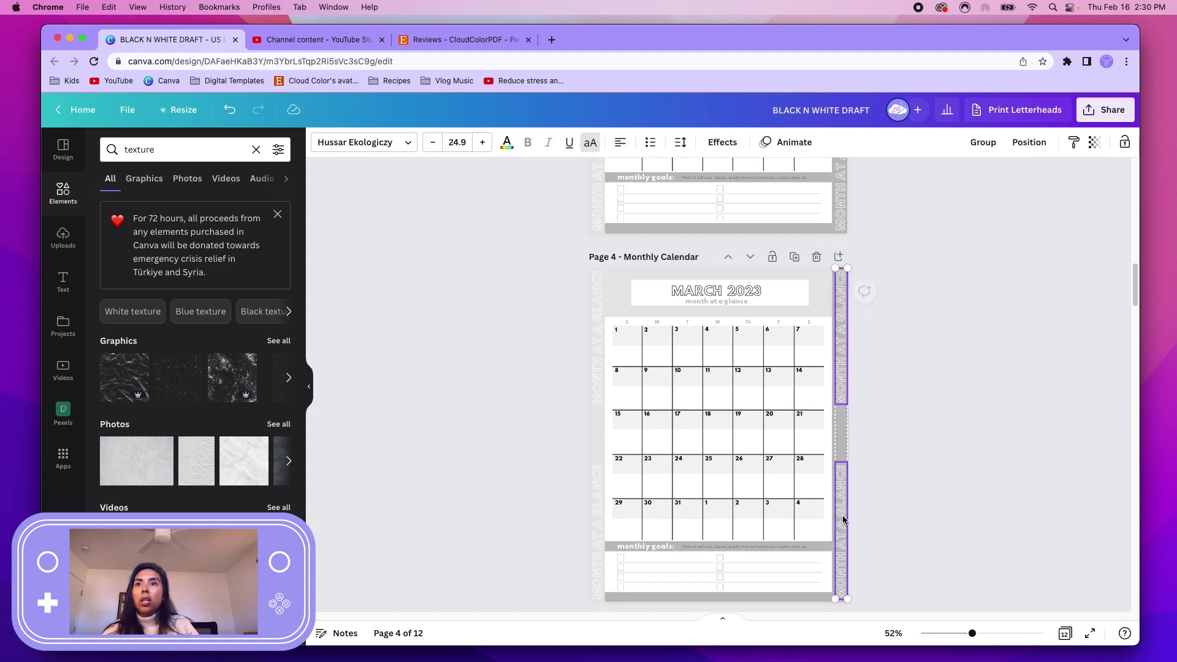
left_click(506, 142)
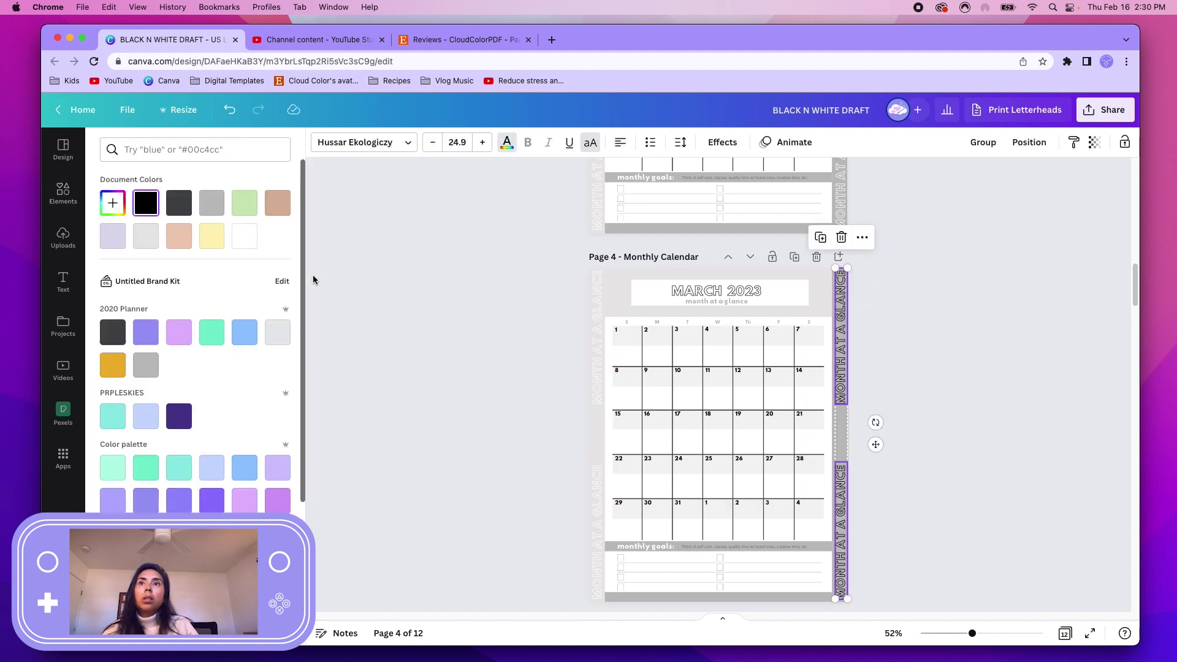
left_click(884, 400)
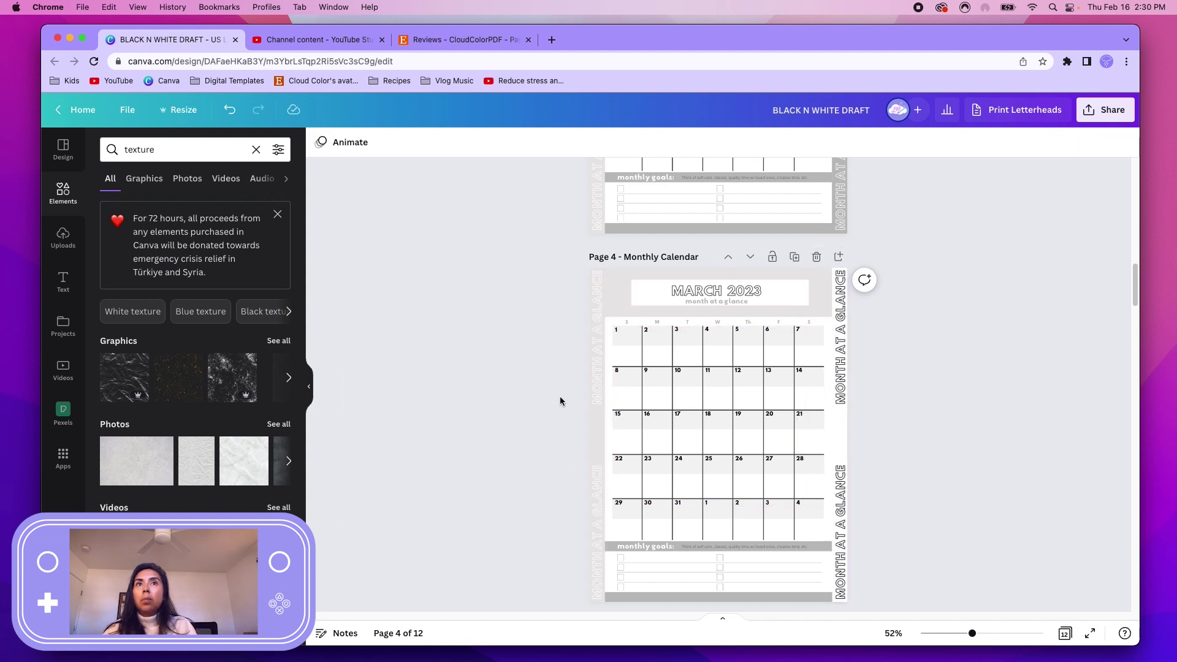
left_click(678, 593)
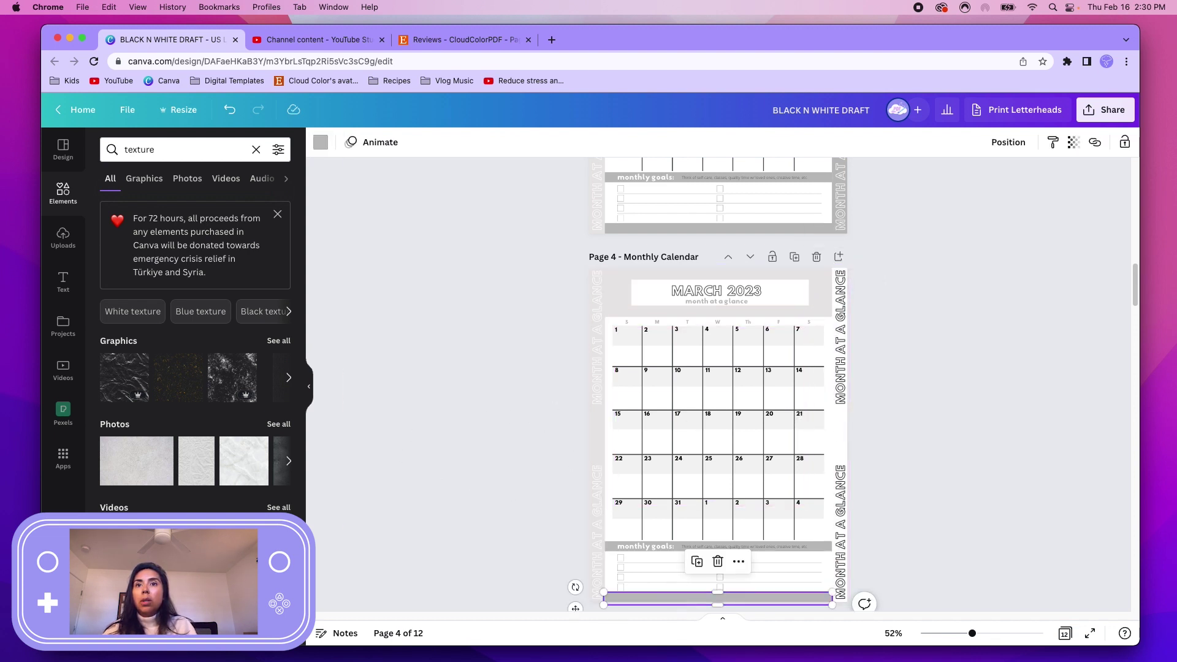
key("Delete")
scroll(577, 562, "down", 1)
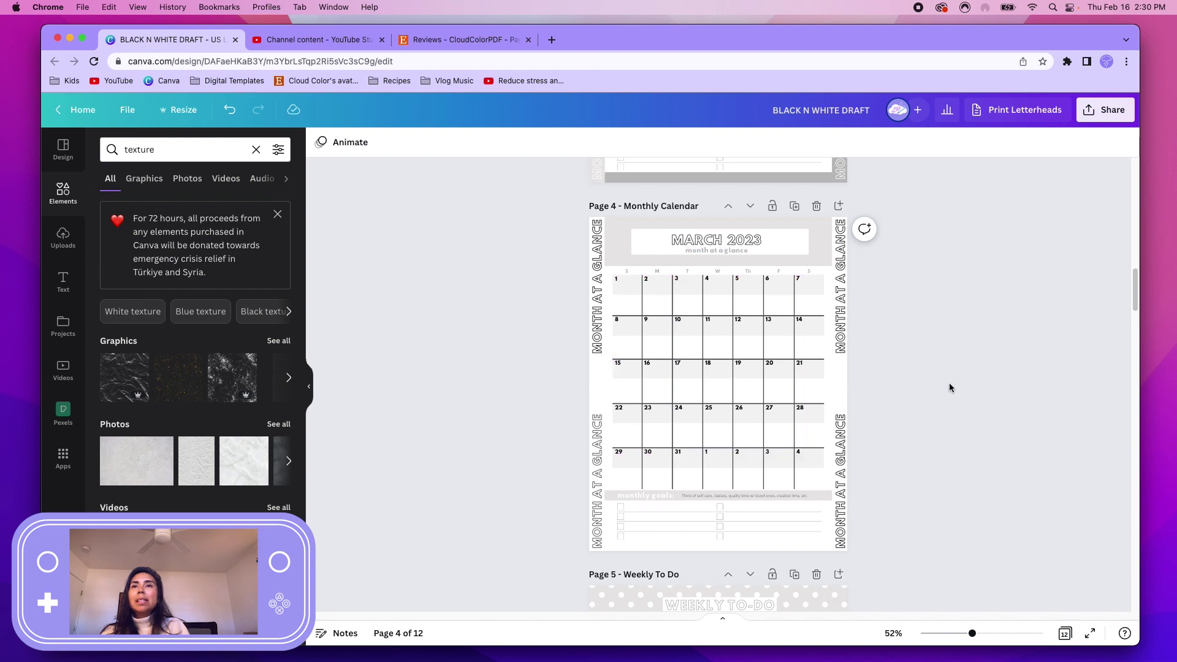
scroll(718, 368, "up", 2)
Search Elements for polka dot graphics and place one on Page 4's header
triple_click(176, 149)
type("PO")
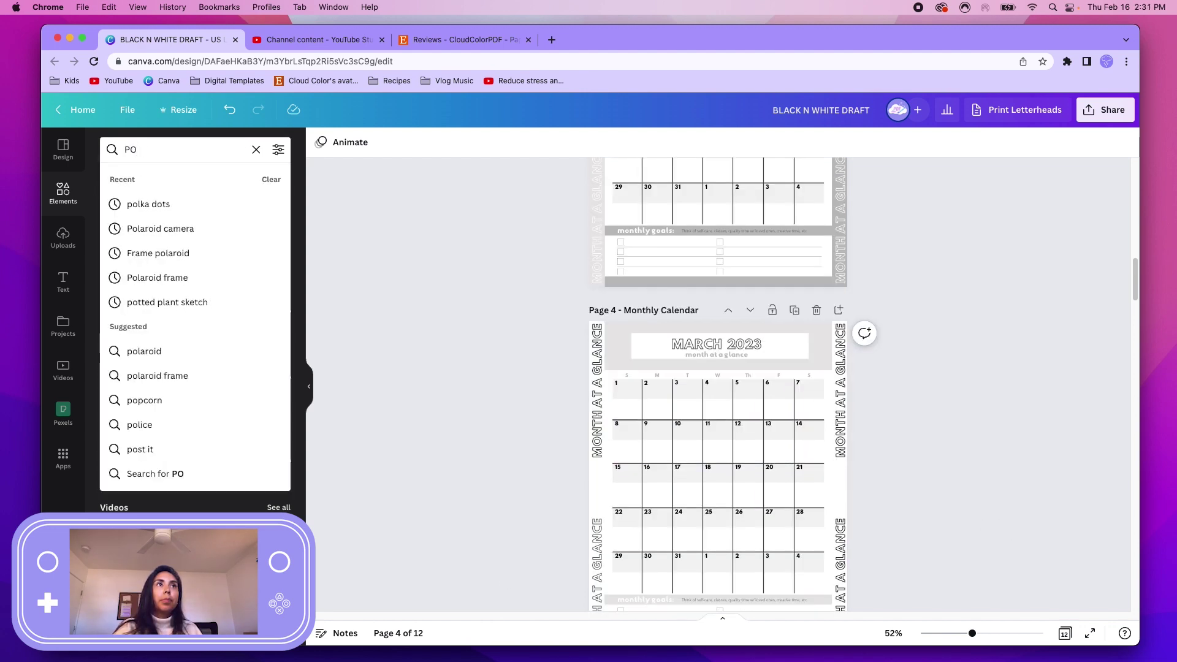
type("LKADOT")
key("Return")
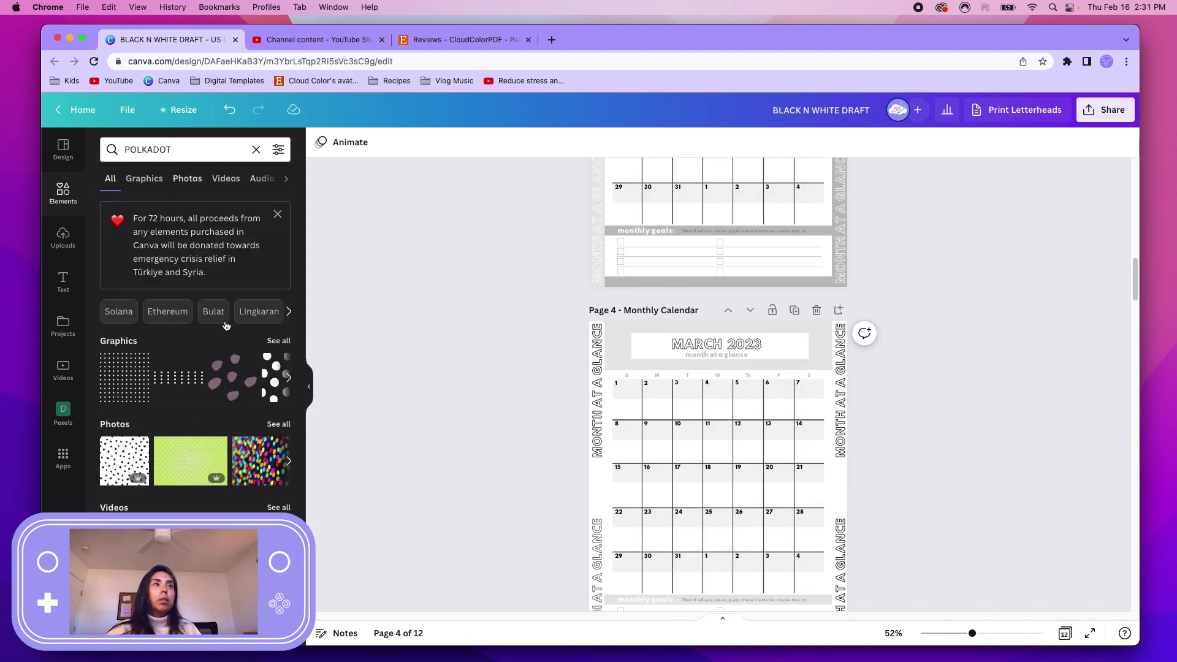
mouse_move(179, 378)
left_mouse_down()
mouse_move(787, 329)
mouse_move(674, 328)
left_mouse_up()
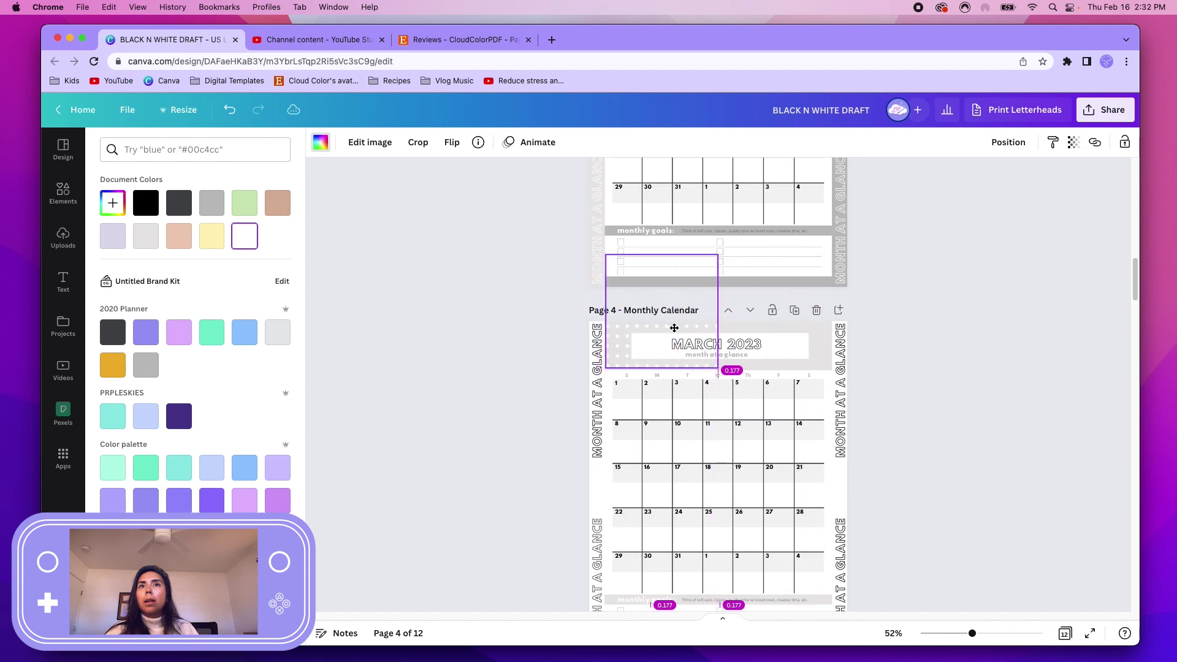
left_click_drag(674, 328, 822, 356)
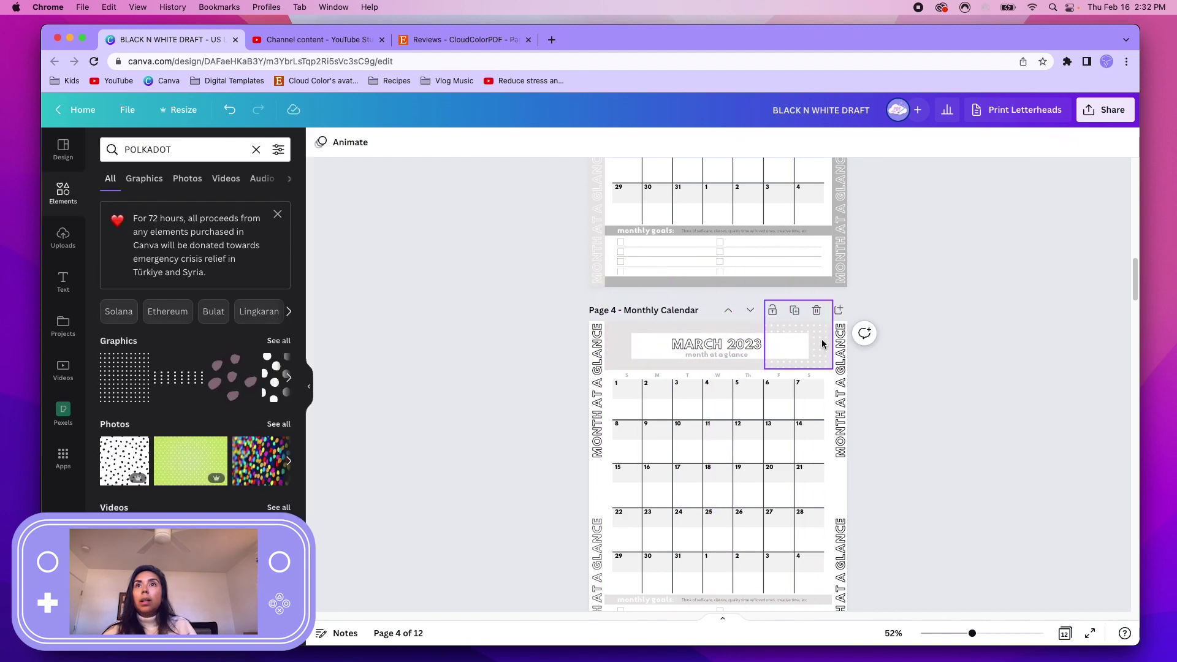
scroll(782, 349, "up", 5)
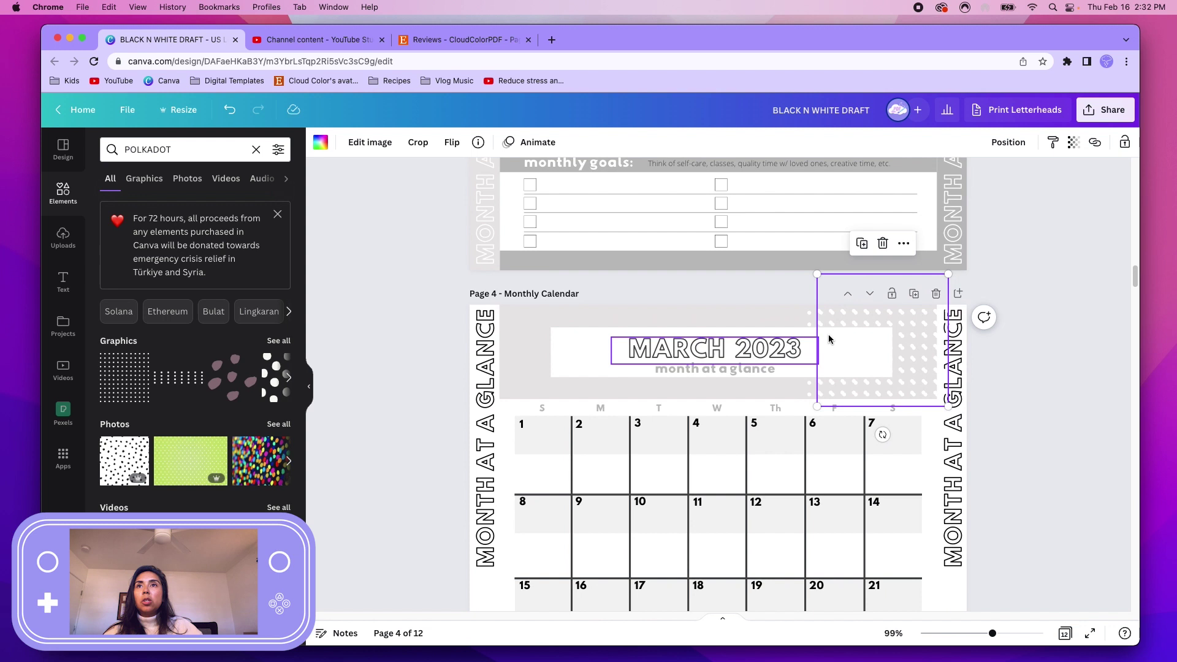
left_click_drag(725, 314, 716, 306)
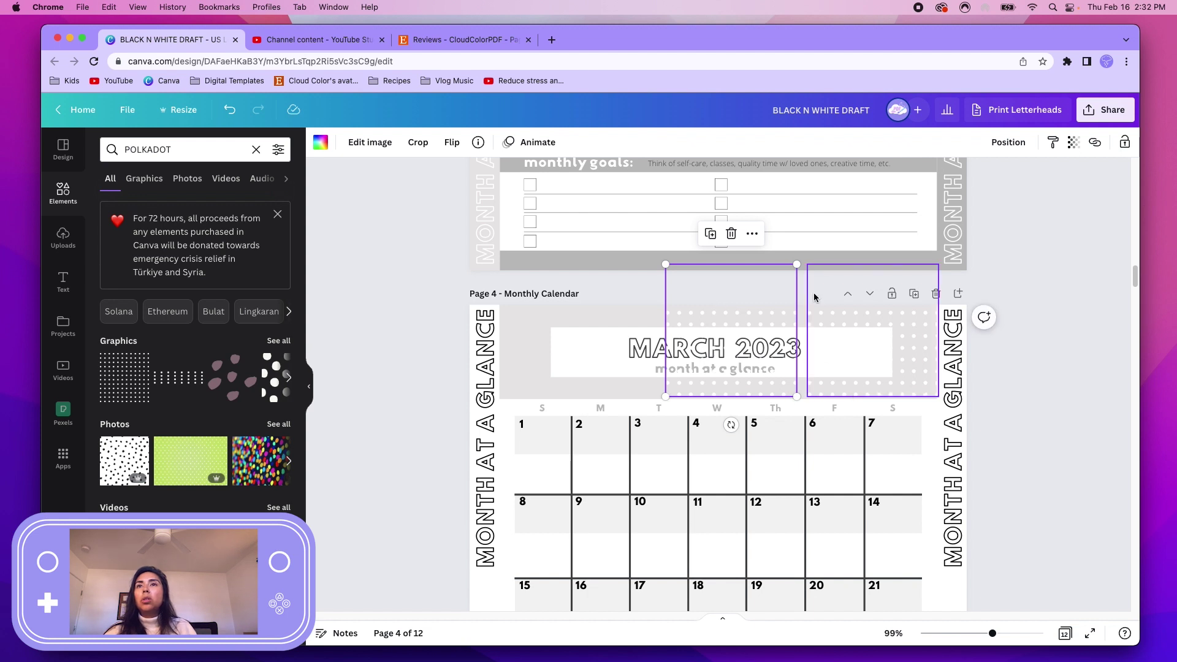
Layer the polka-dot pattern behind the header text and align it with the header's left edge
left_click(1005, 145)
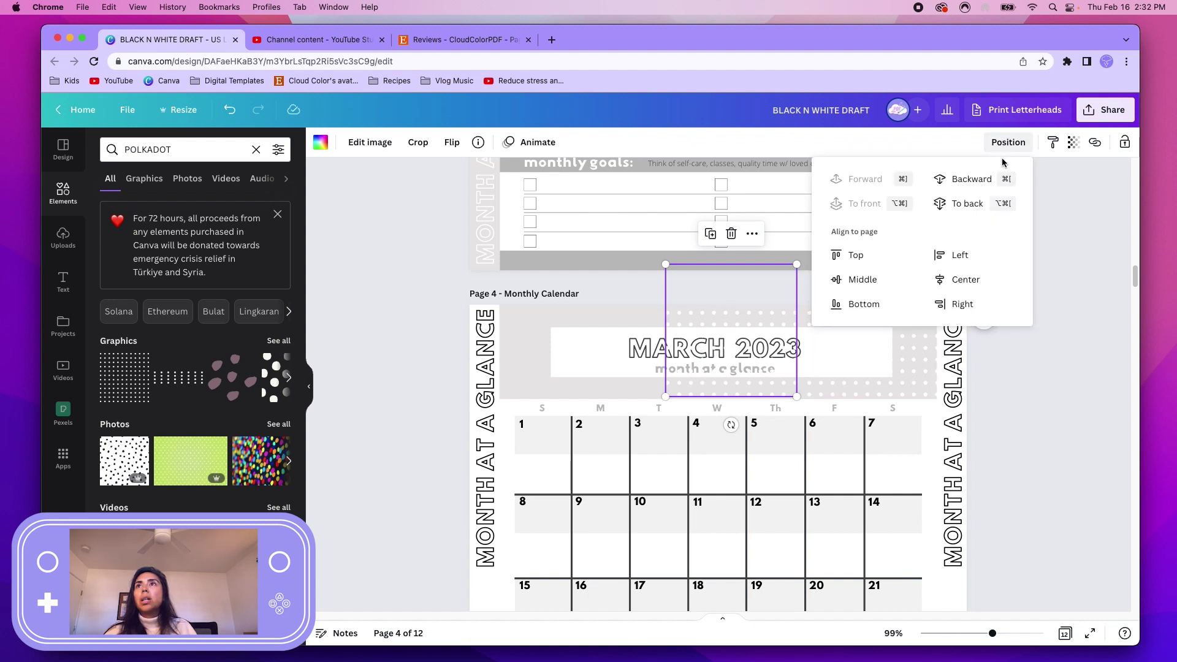
left_click(966, 204)
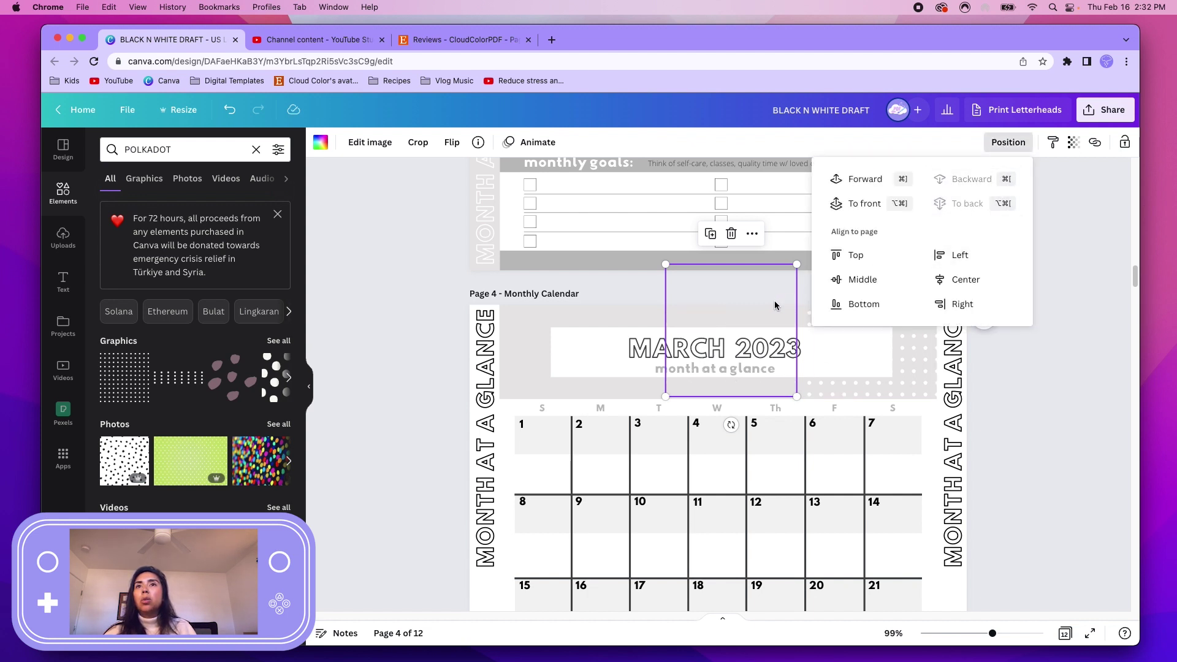
left_click(849, 185)
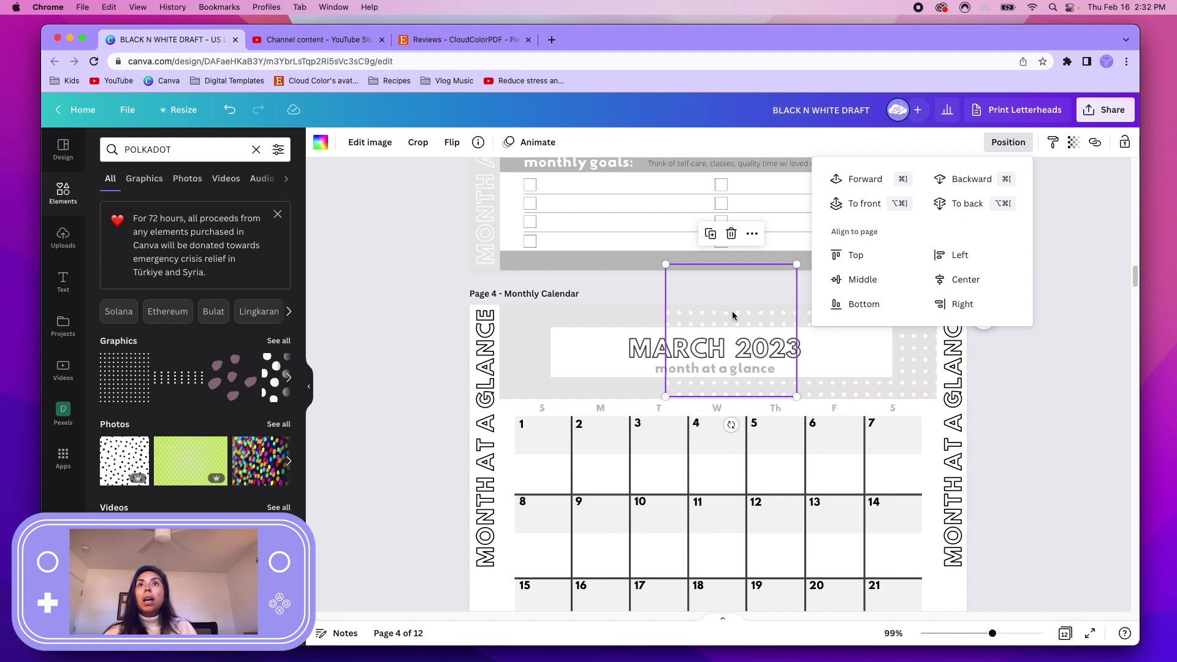
left_click_drag(736, 309, 597, 321)
left_click_drag(534, 349, 511, 339)
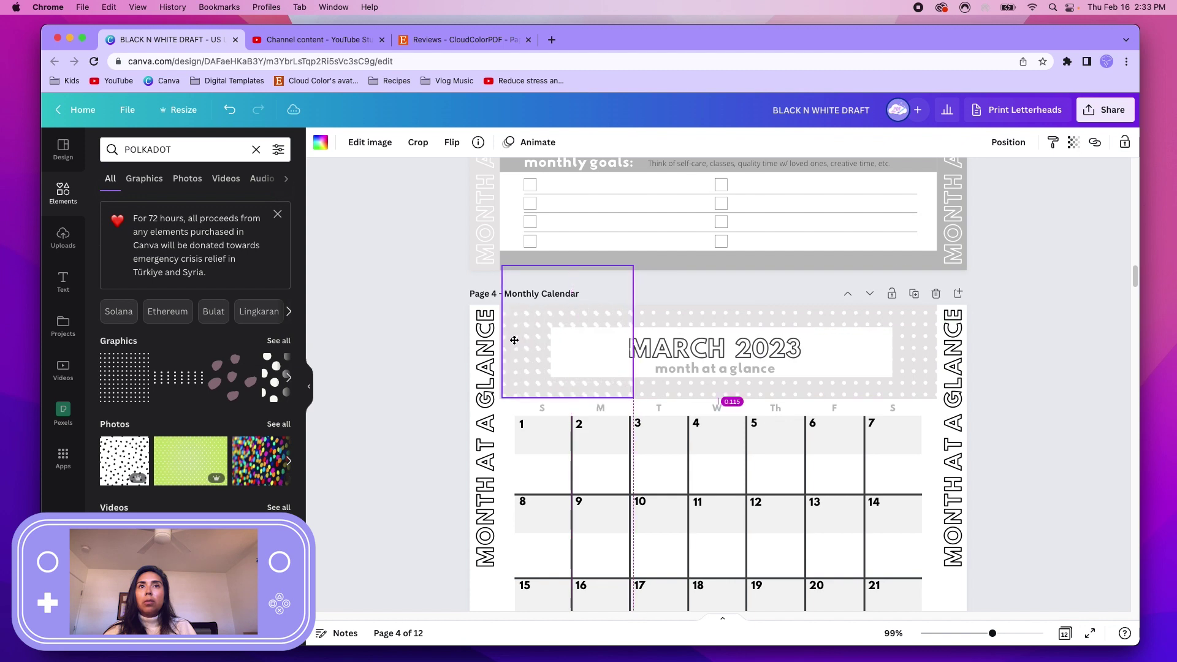
scroll(511, 339, "up", 5)
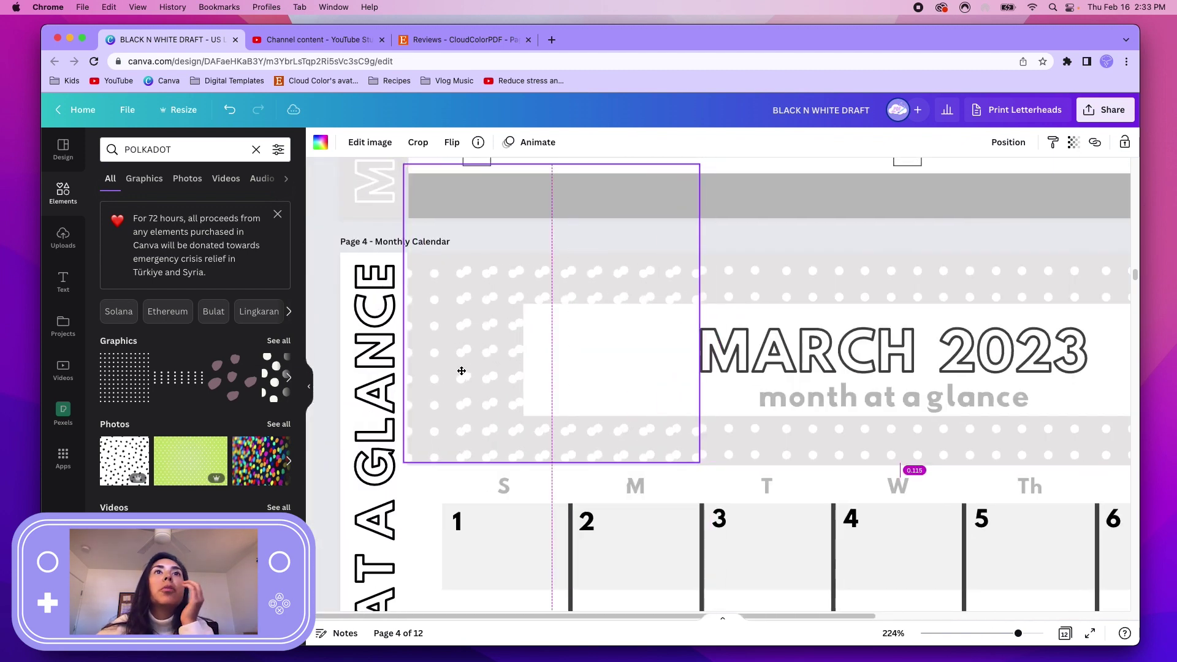
left_click_drag(476, 368, 467, 364)
scroll(465, 365, "up", 3)
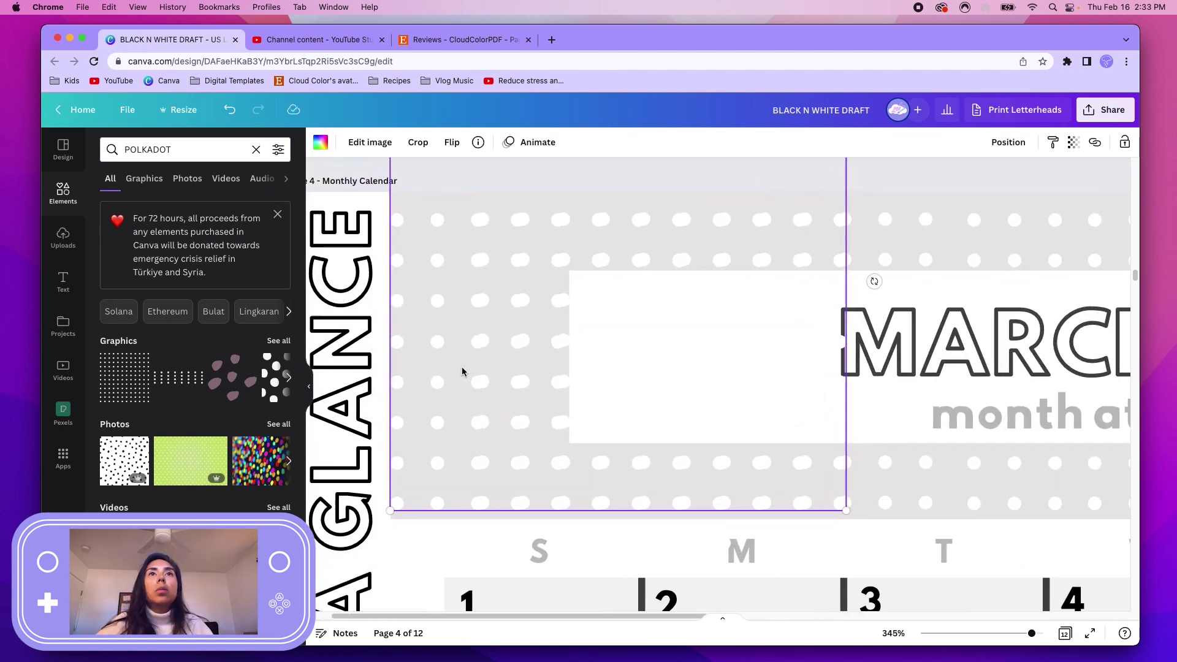
left_click(1095, 345)
scroll(1094, 344, "down", 5)
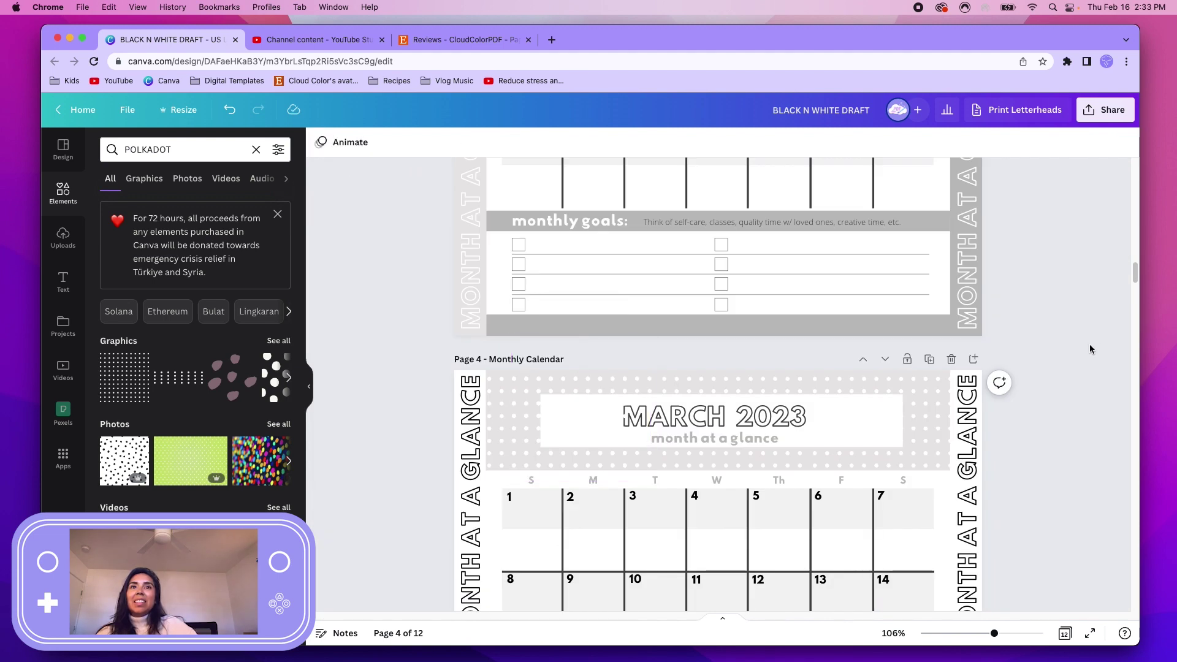
scroll(1090, 346, "down", 3)
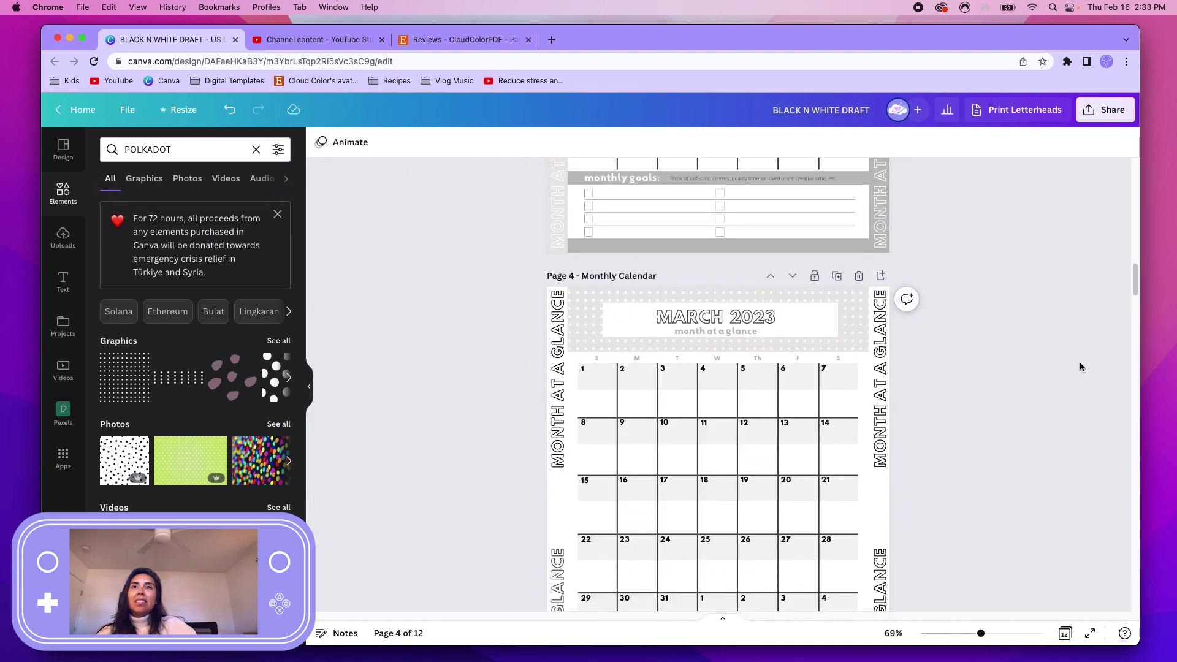
scroll(1076, 367, "down", 2)
scroll(1071, 367, "down", 2)
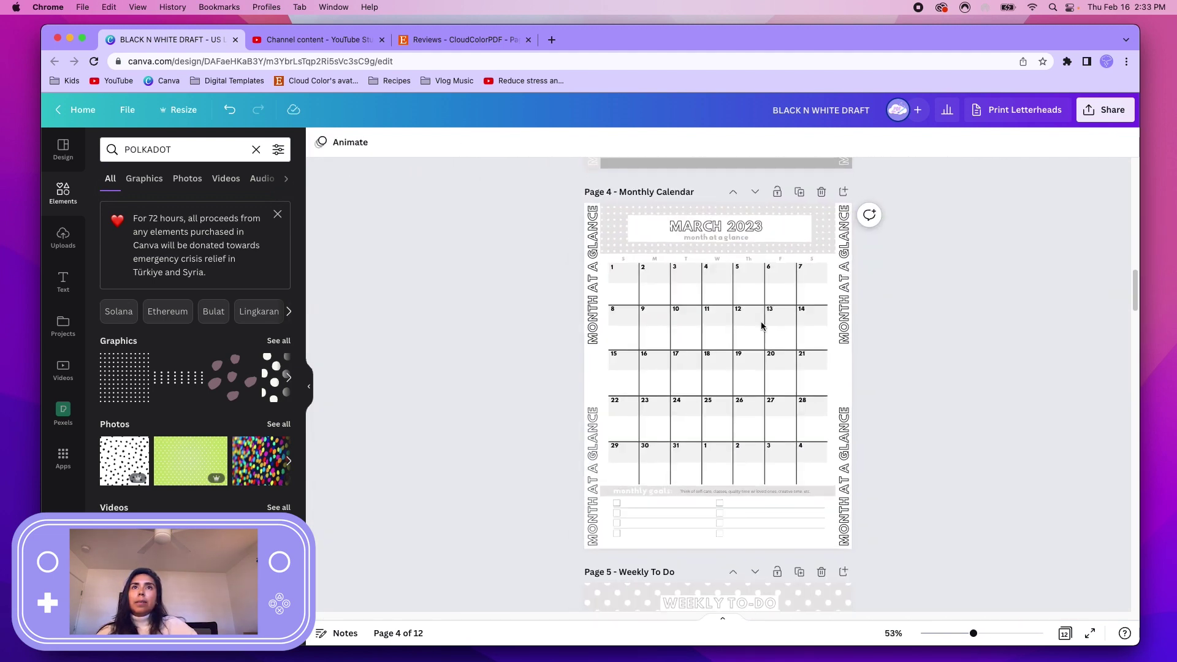
Make the two left and two right MONTH AT A GLANCE labels light grey
left_click(590, 286)
left_click(594, 416, "shift")
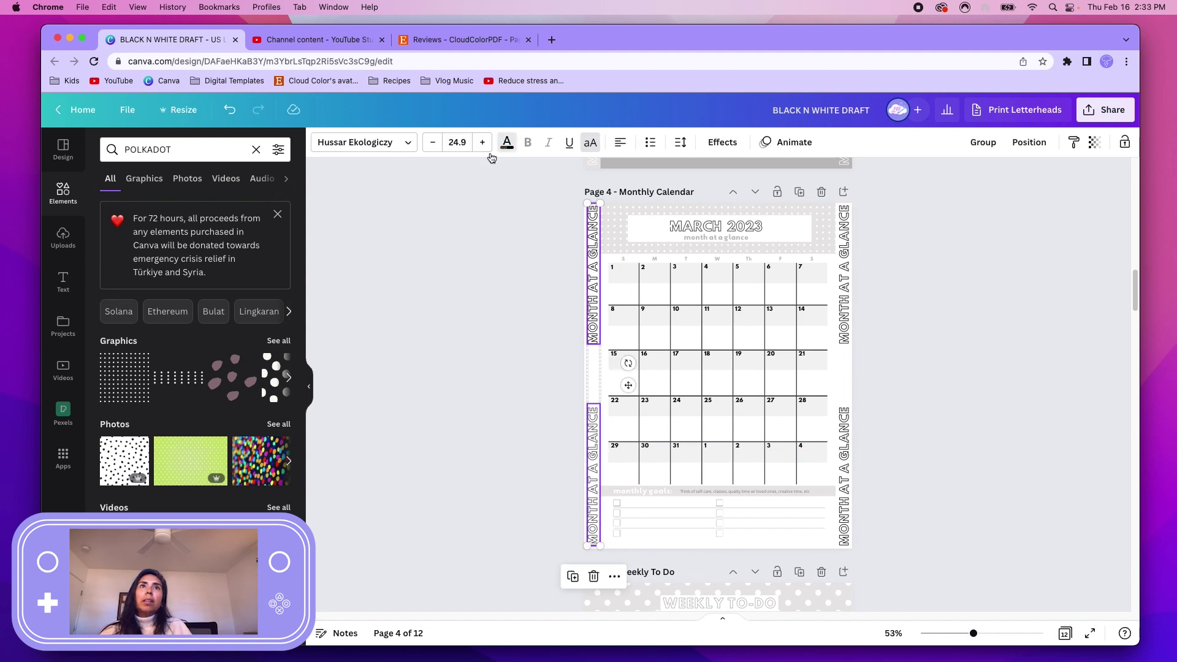
left_click(505, 142)
left_click(146, 236)
left_click(843, 276)
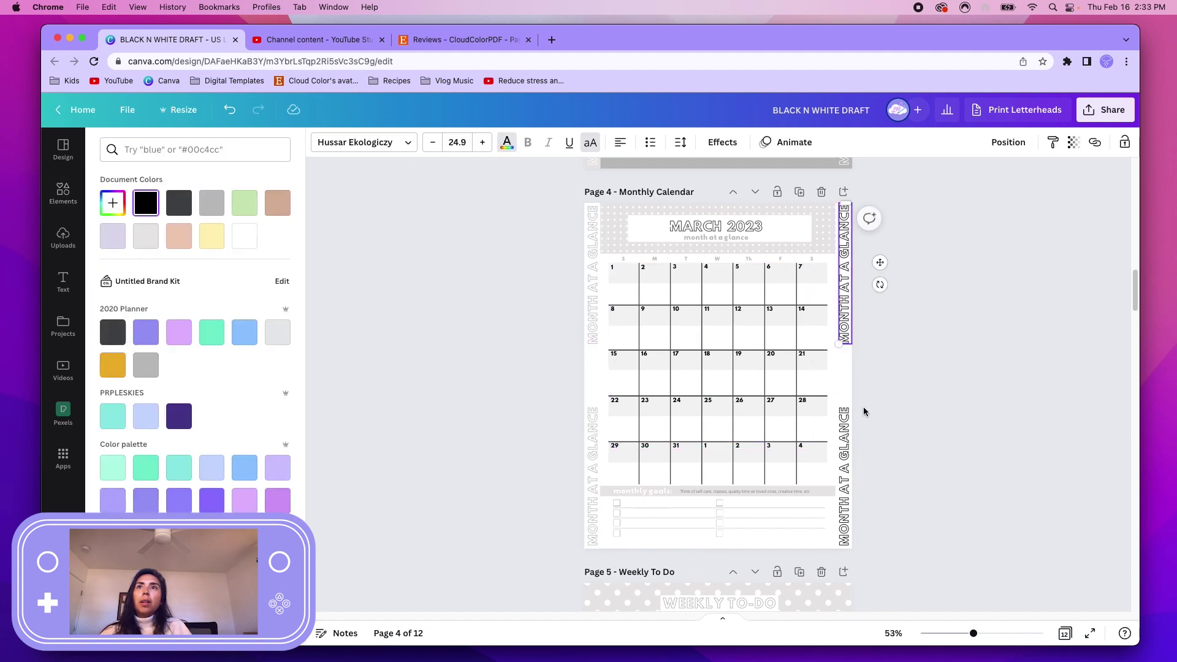
left_click(844, 459, "shift")
left_click(212, 202)
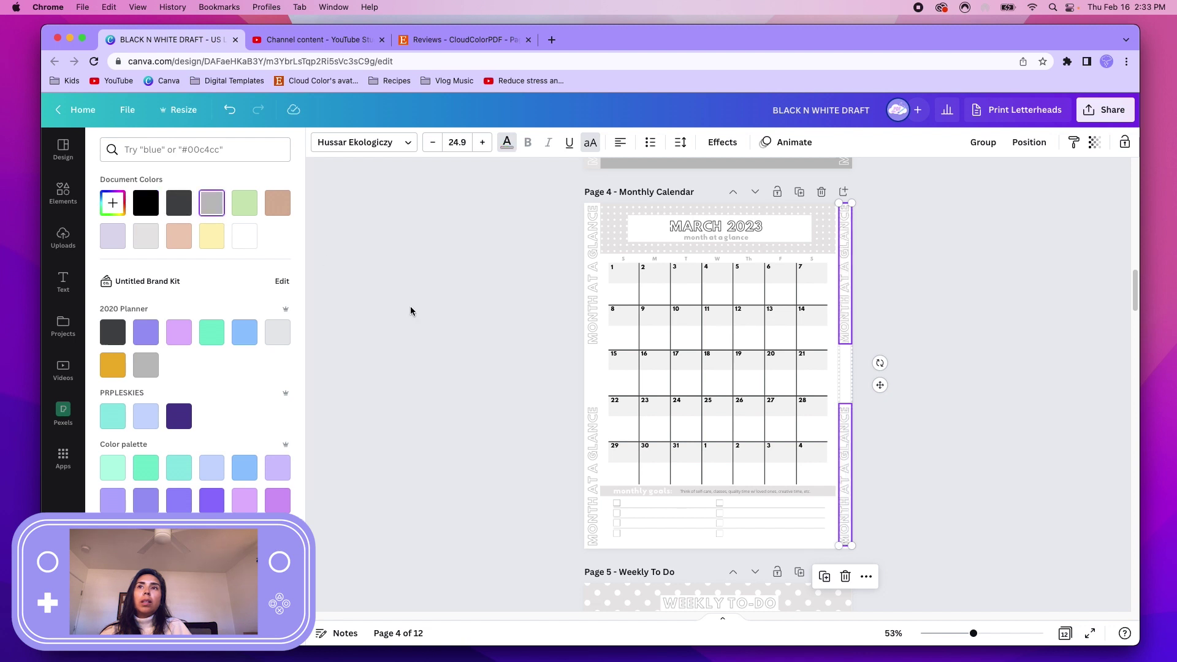
left_click(410, 307)
type("POLKADOT")
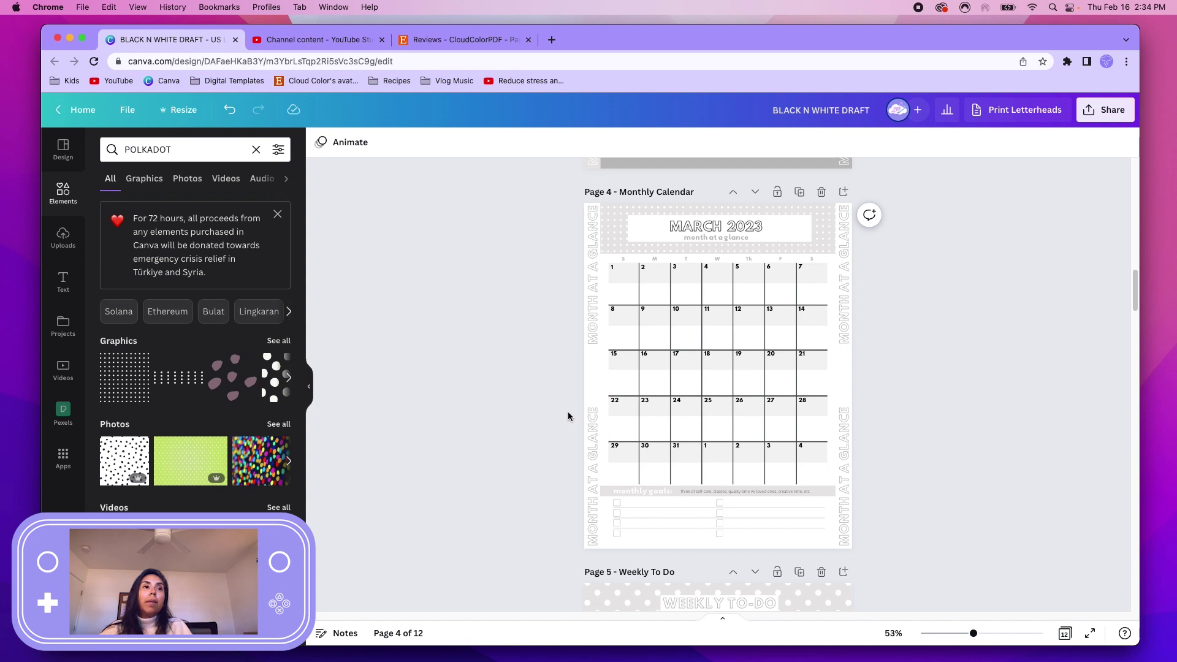
Add a circle from a 'circle' Elements search, shrink it and make it dark grey
left_click(170, 147)
type("CIRCLE")
key("Return")
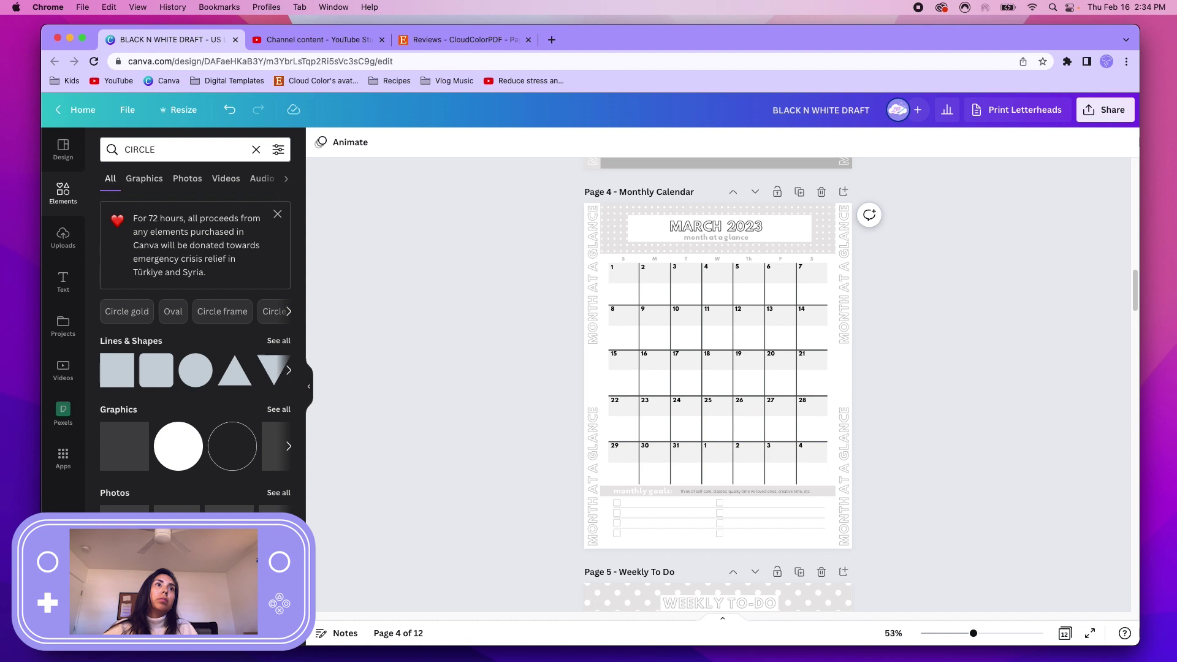
left_click(181, 434)
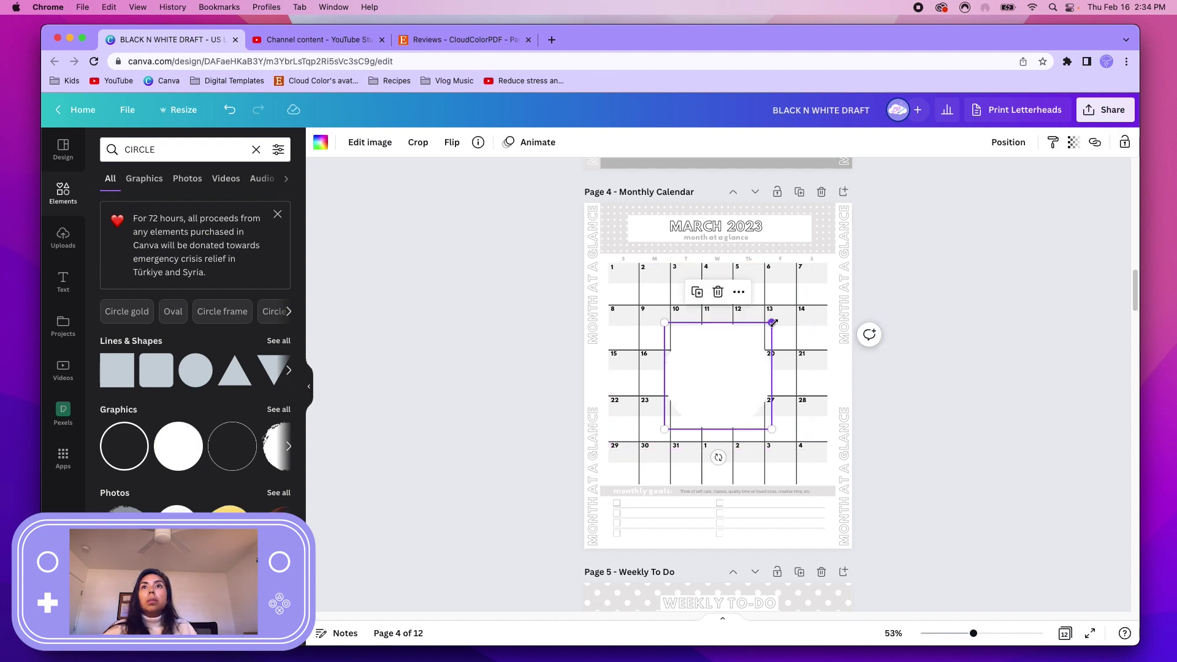
mouse_move(773, 322)
left_mouse_down()
mouse_move(697, 397)
mouse_move(602, 373)
left_mouse_up()
left_click(319, 144)
left_click(178, 202)
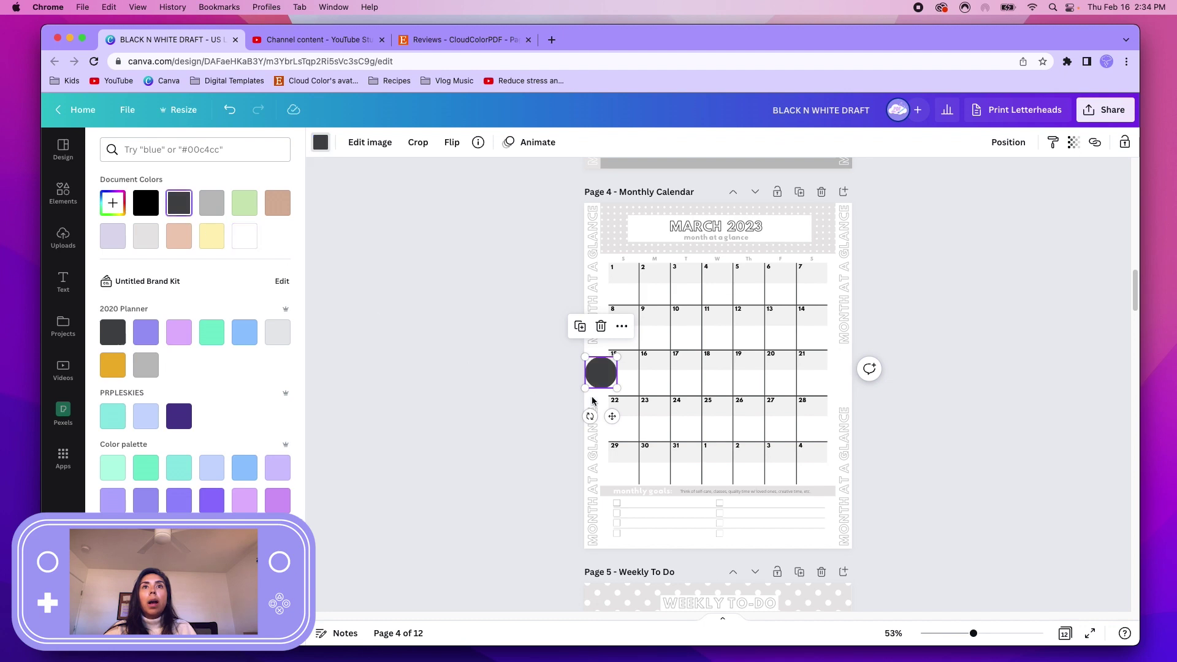
scroll(616, 346, "up", 5)
scroll(527, 397, "up", 1)
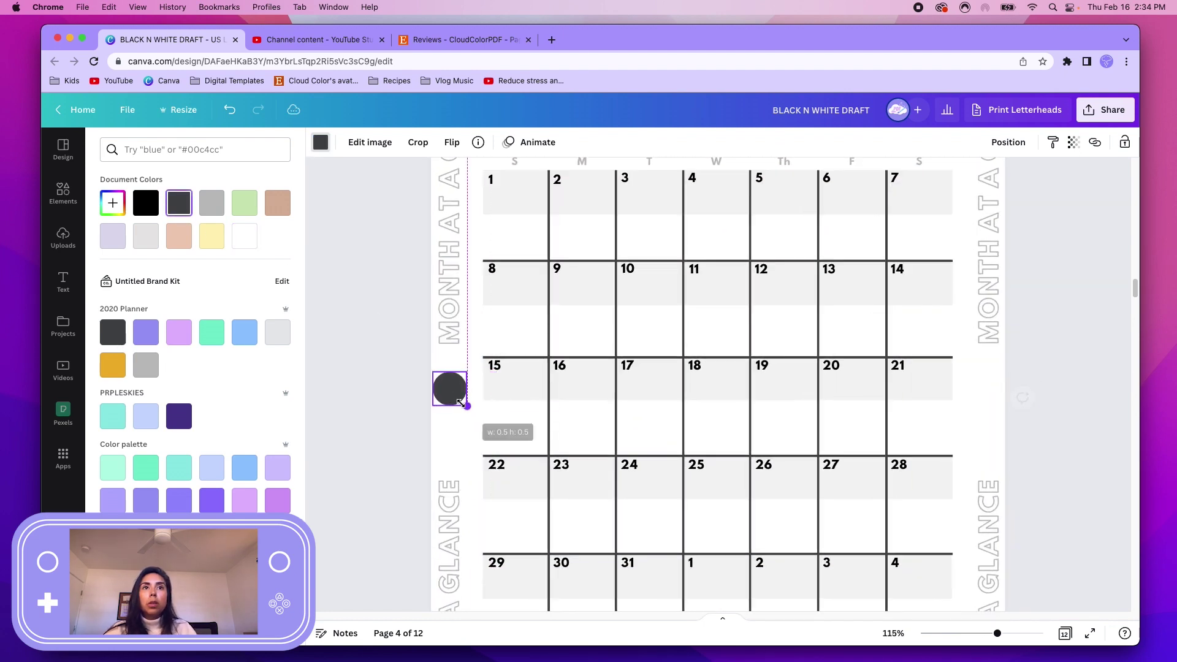
Place the small dark circle on the left page edge and duplicate it for the right edge
mouse_move(498, 438)
left_mouse_down()
mouse_move(452, 393)
mouse_move(453, 413)
mouse_move(987, 412)
left_mouse_up()
key("super+d")
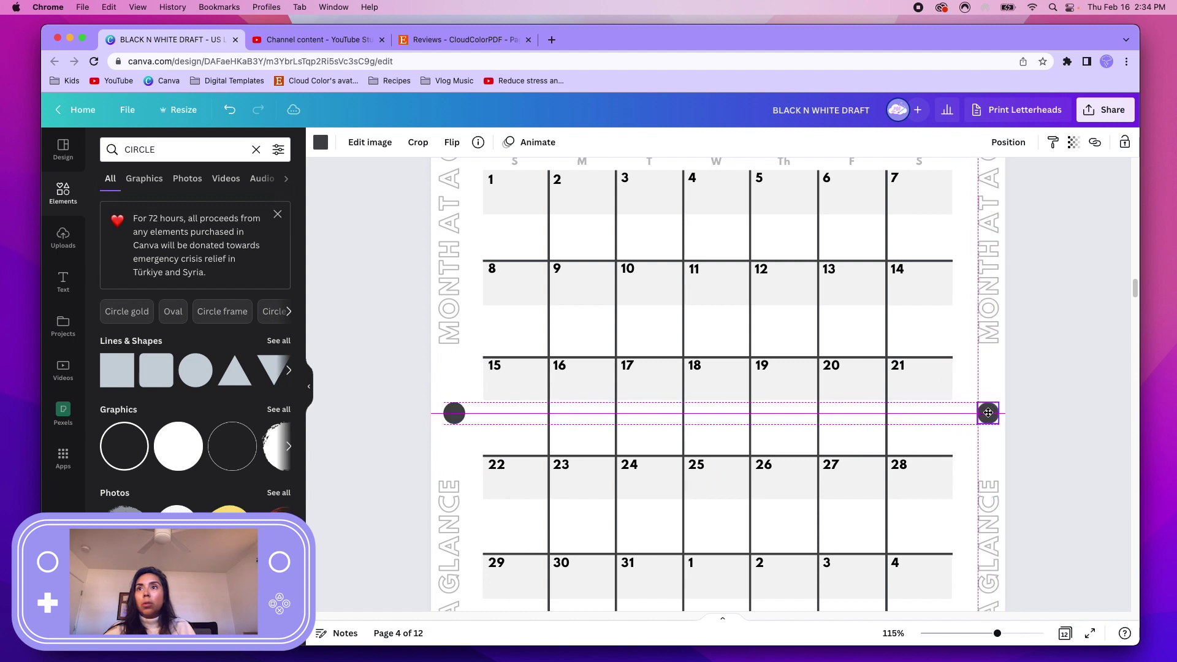
scroll(871, 414, "down", 5)
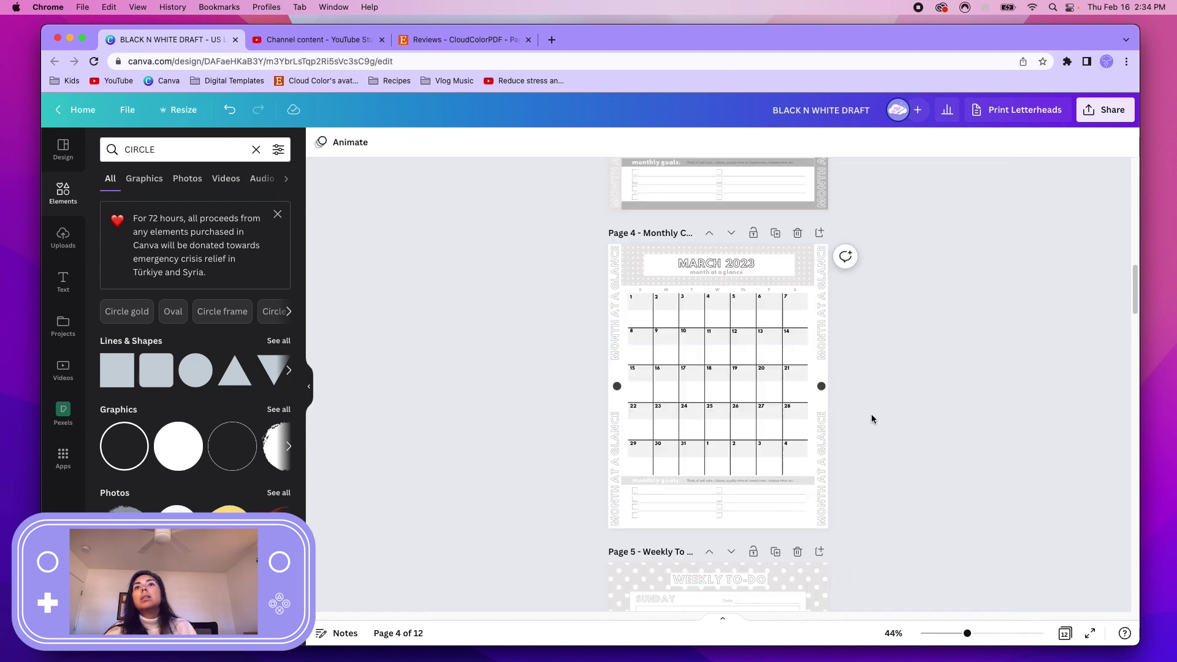
left_click(821, 386)
scroll(619, 391, "down", 1)
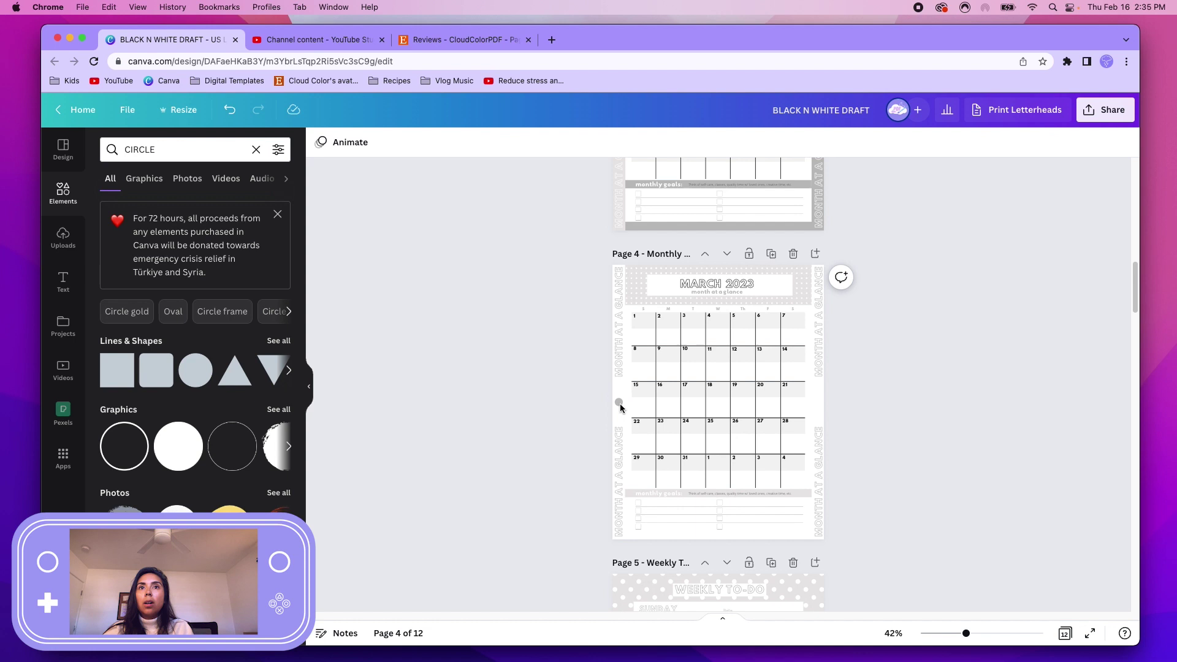
Delete the edge circles and add a dotted line from a 'dotted line' Elements search
left_click(621, 408)
key("Delete")
left_click(169, 147)
key("Return")
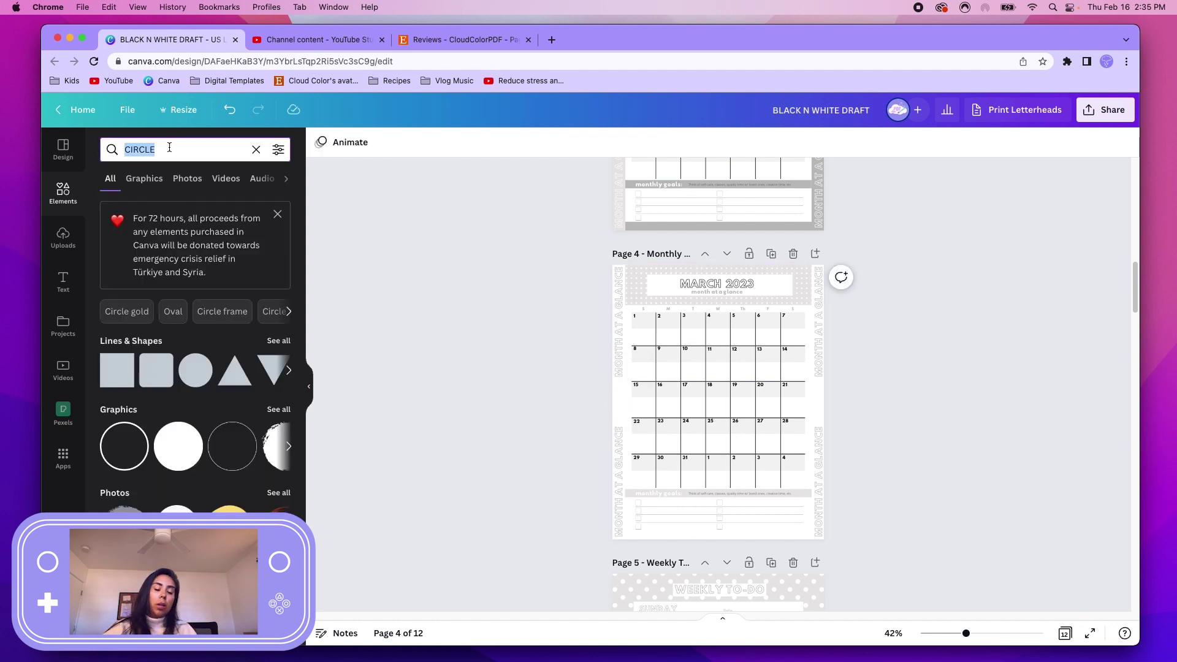
type("LIN")
key("BackSpace")
key("BackSpace")
key("BackSpace")
type("DOTTED L")
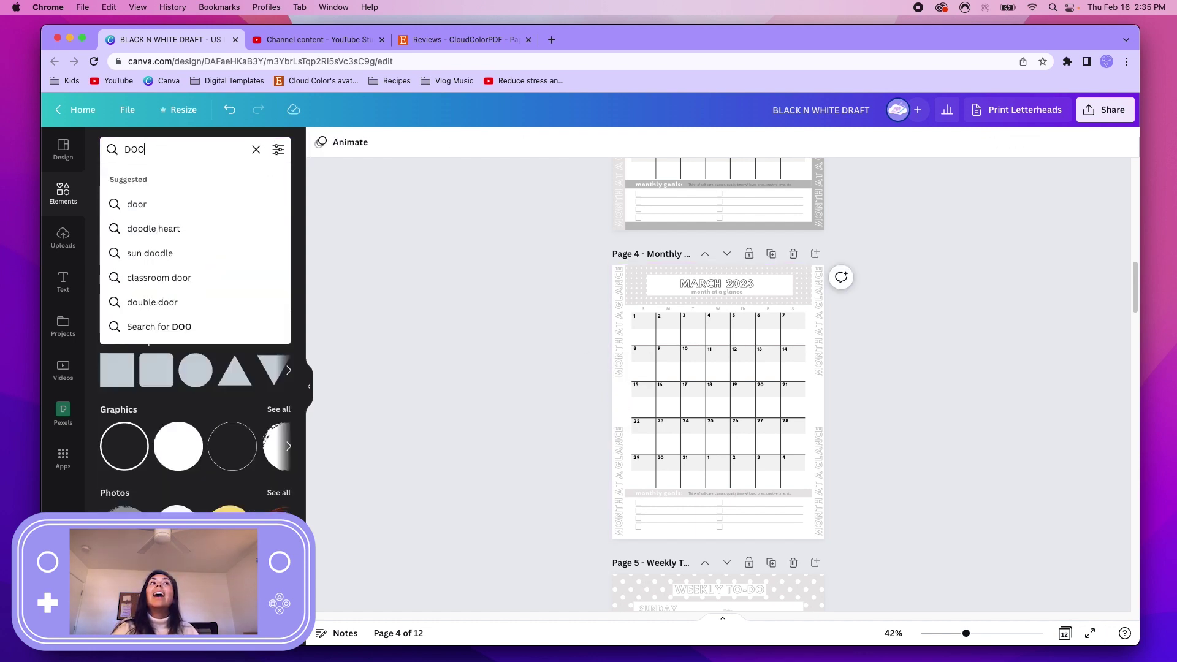
type("INE")
key("Return")
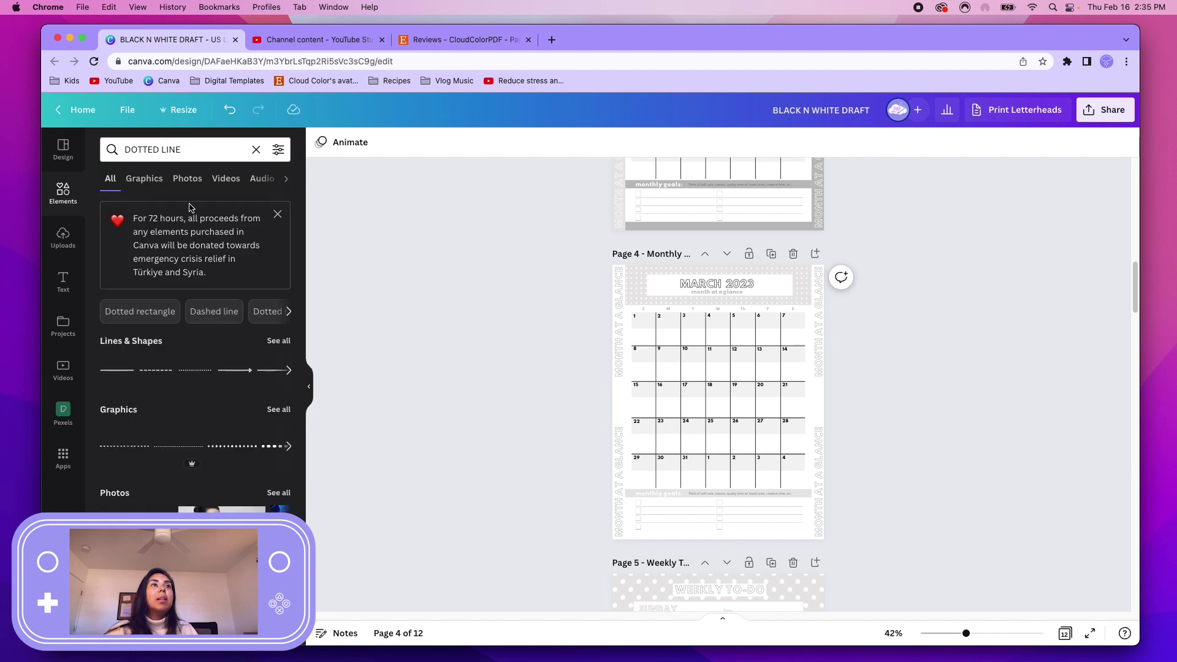
left_click(277, 339)
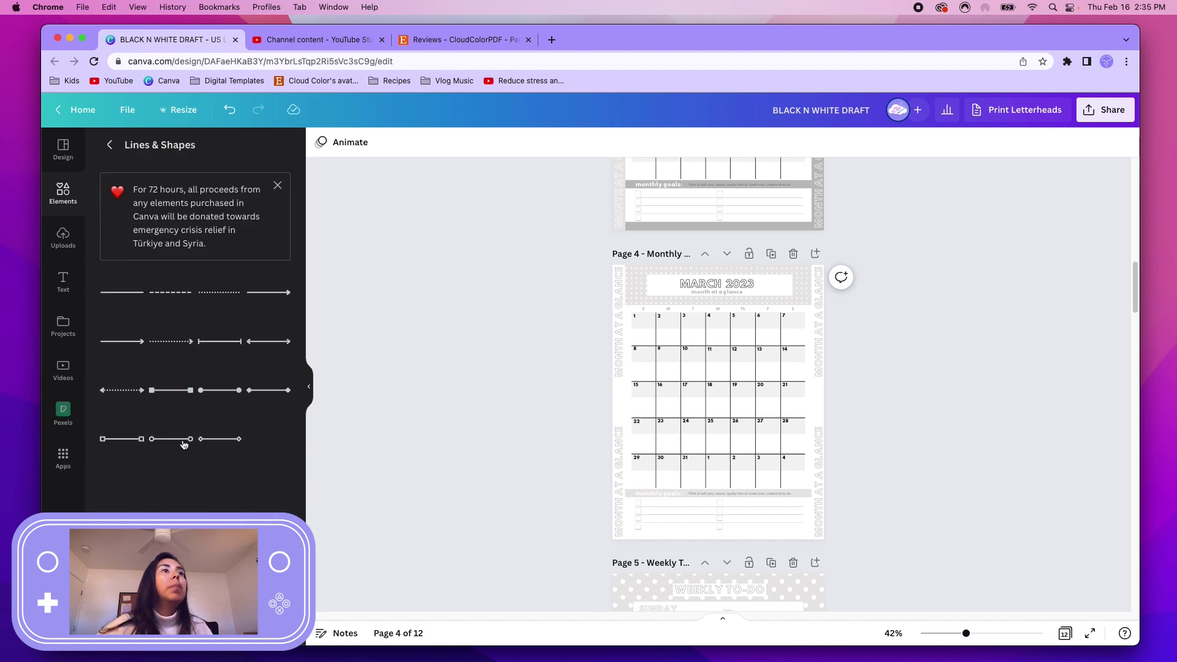
left_click(215, 293)
scroll(710, 416, "up", 5)
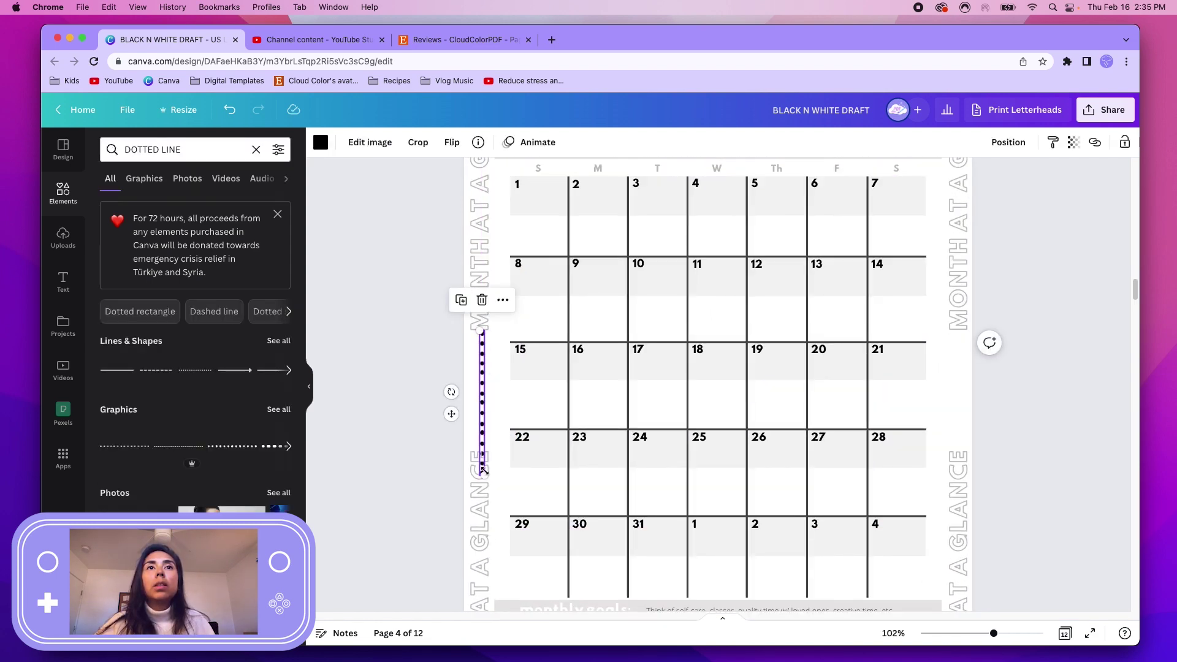
scroll(481, 400, "up", 5)
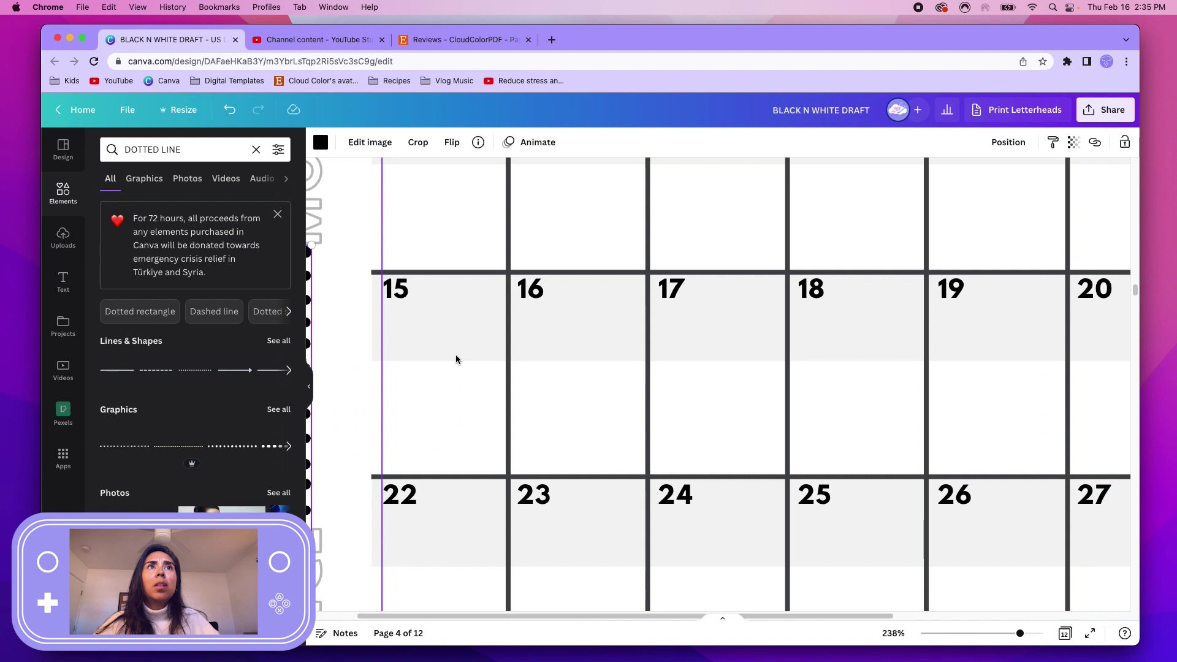
scroll(457, 358, "left", 3)
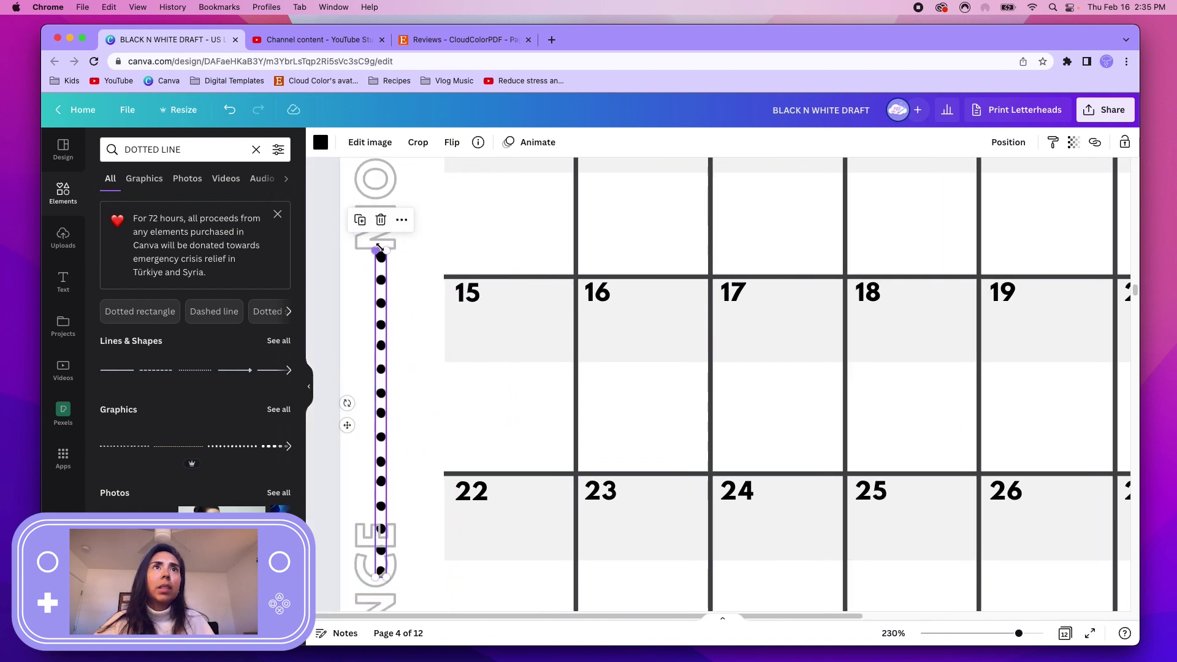
Resize the dotted line vertically, make it grey and place it beside the third week
mouse_move(379, 248)
left_mouse_down()
mouse_move(384, 457)
mouse_move(374, 349)
left_mouse_up()
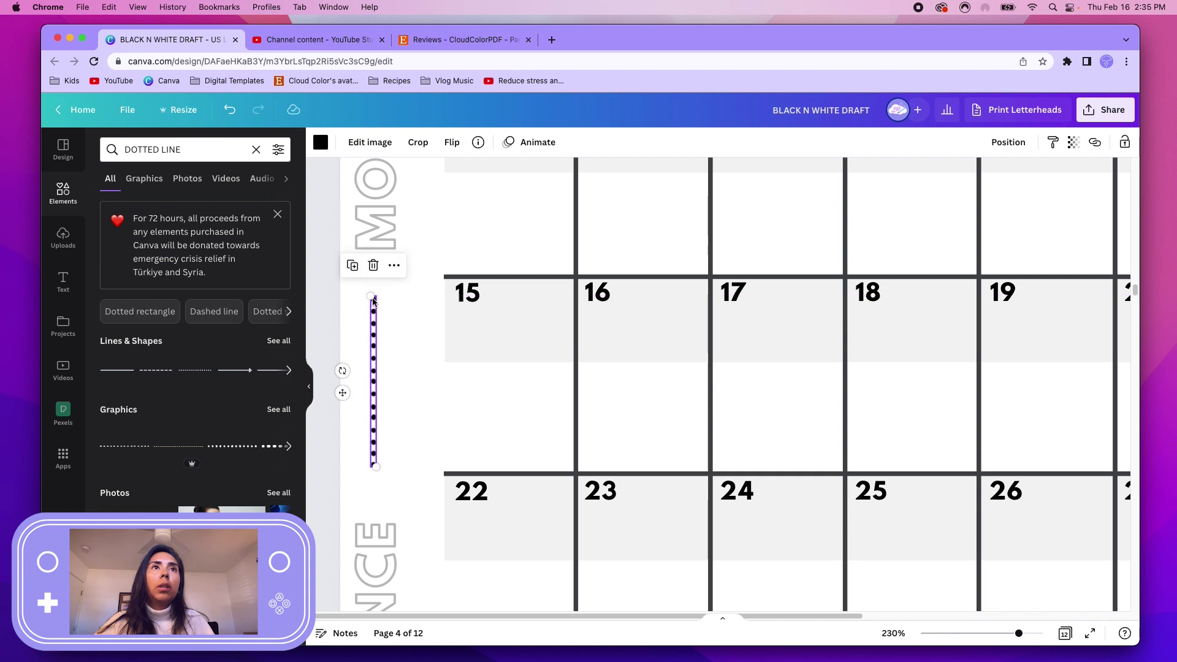
left_click_drag(373, 301, 373, 259)
left_click_drag(372, 444, 377, 480)
left_click_drag(373, 296, 376, 266)
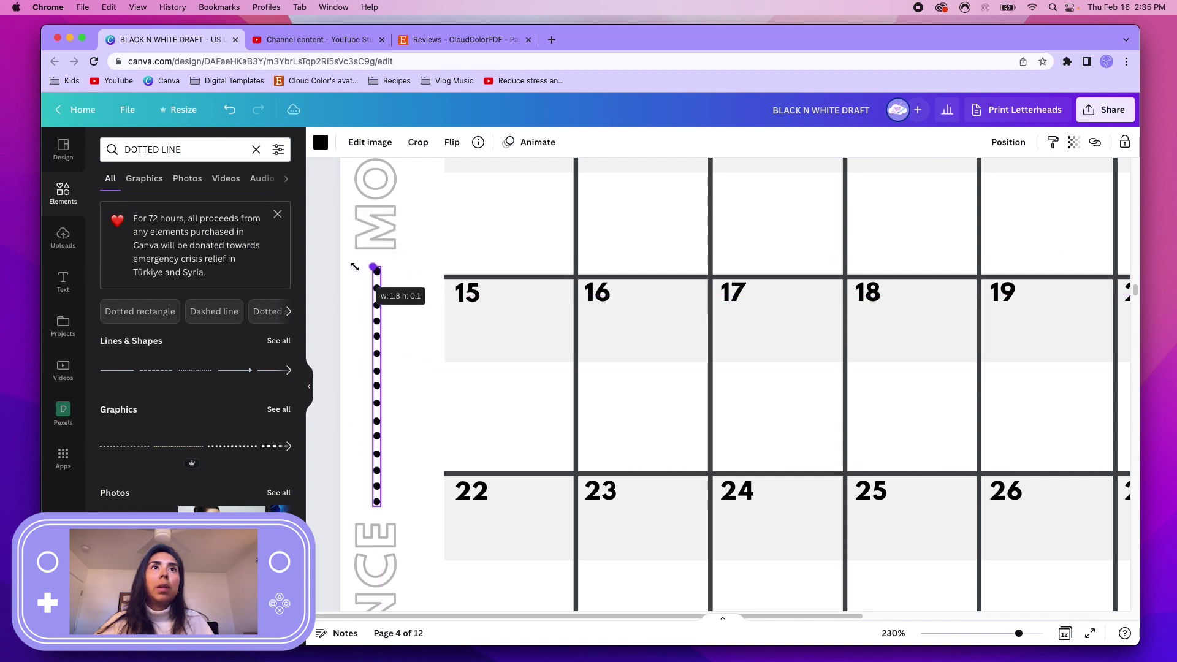
left_click_drag(376, 353, 376, 357)
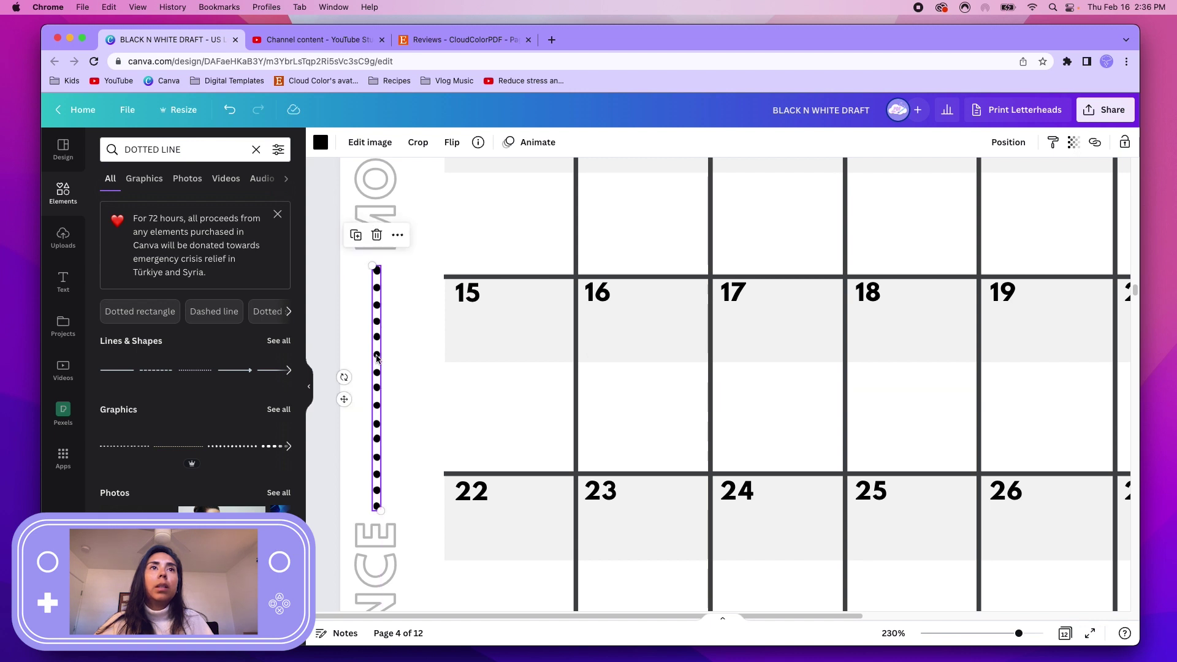
left_click(320, 142)
left_click(212, 202)
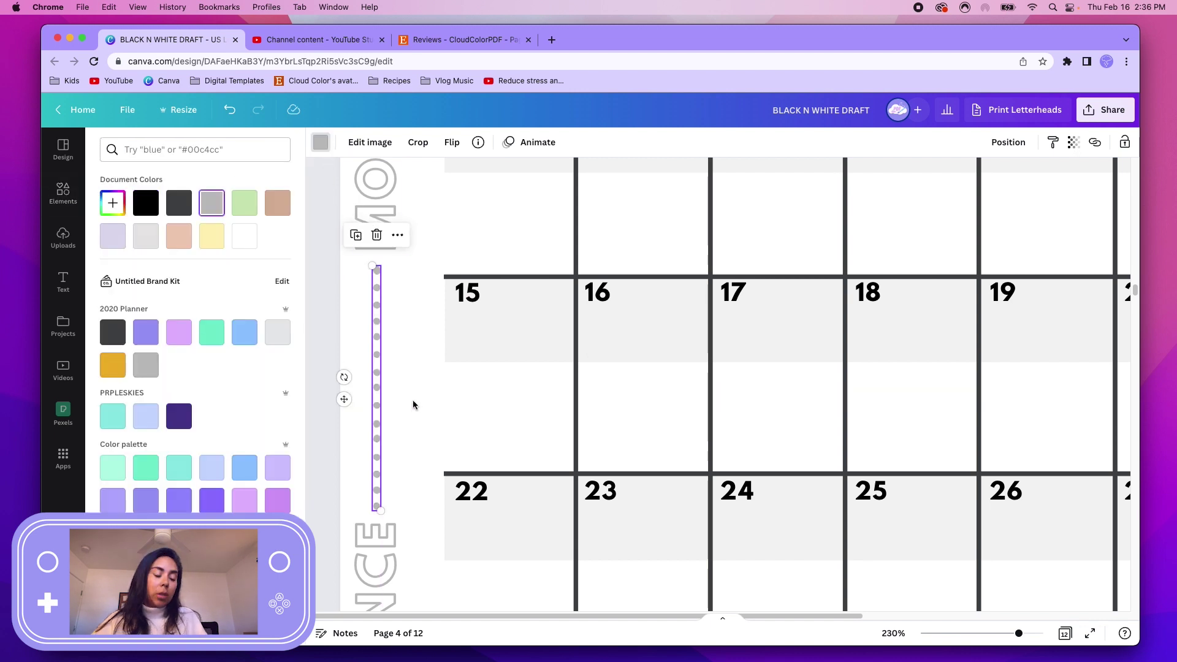
scroll(525, 406, "down", 5)
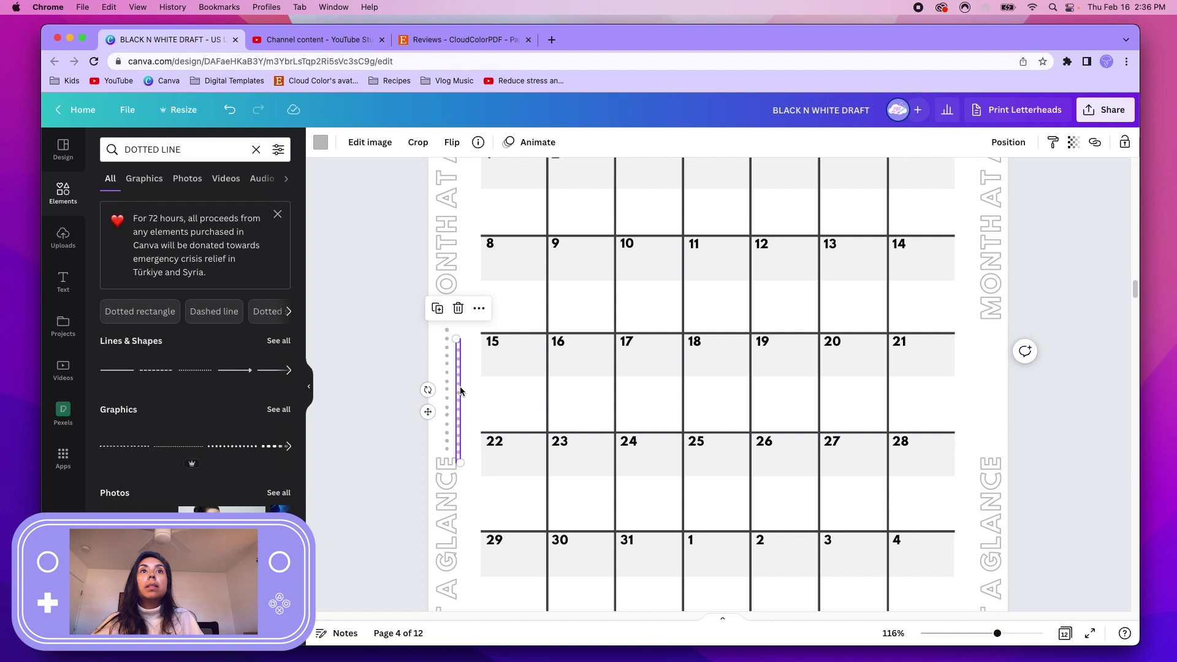
left_click_drag(465, 397, 992, 377)
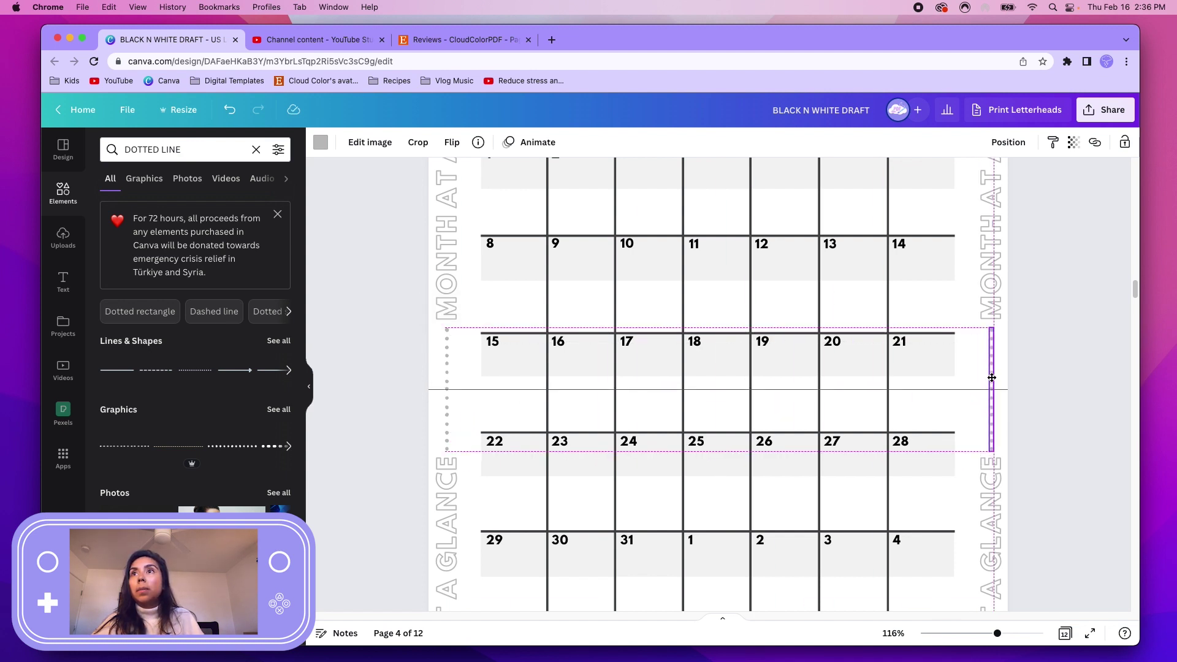
scroll(908, 441, "down", 5)
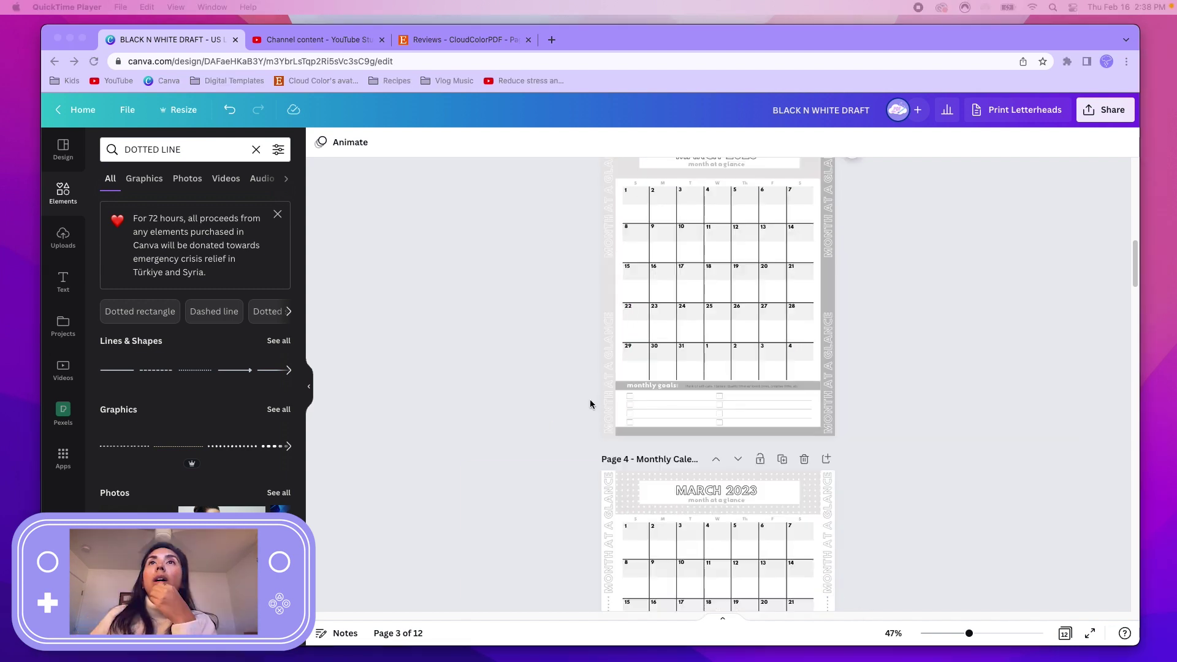
scroll(579, 432, "down", 2)
scroll(791, 428, "down", 2)
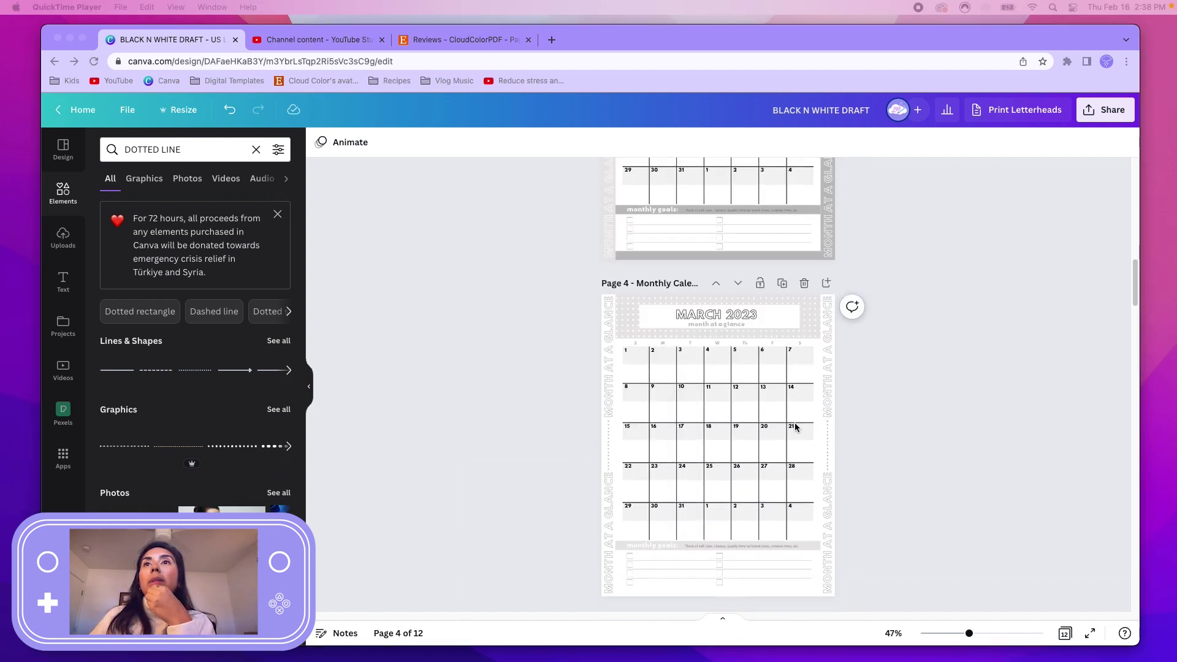
scroll(805, 425, "up", 5)
scroll(763, 482, "down", 2)
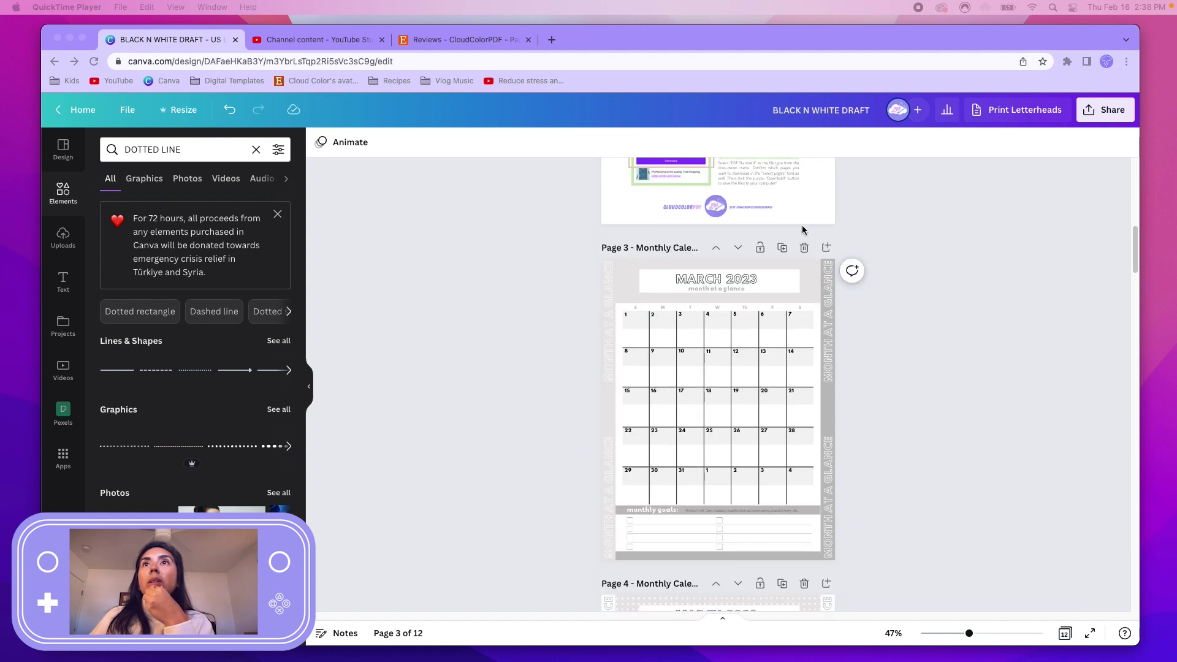
Delete the two duplicate calendar pages, leaving the planner at 10 pages
left_click(803, 248)
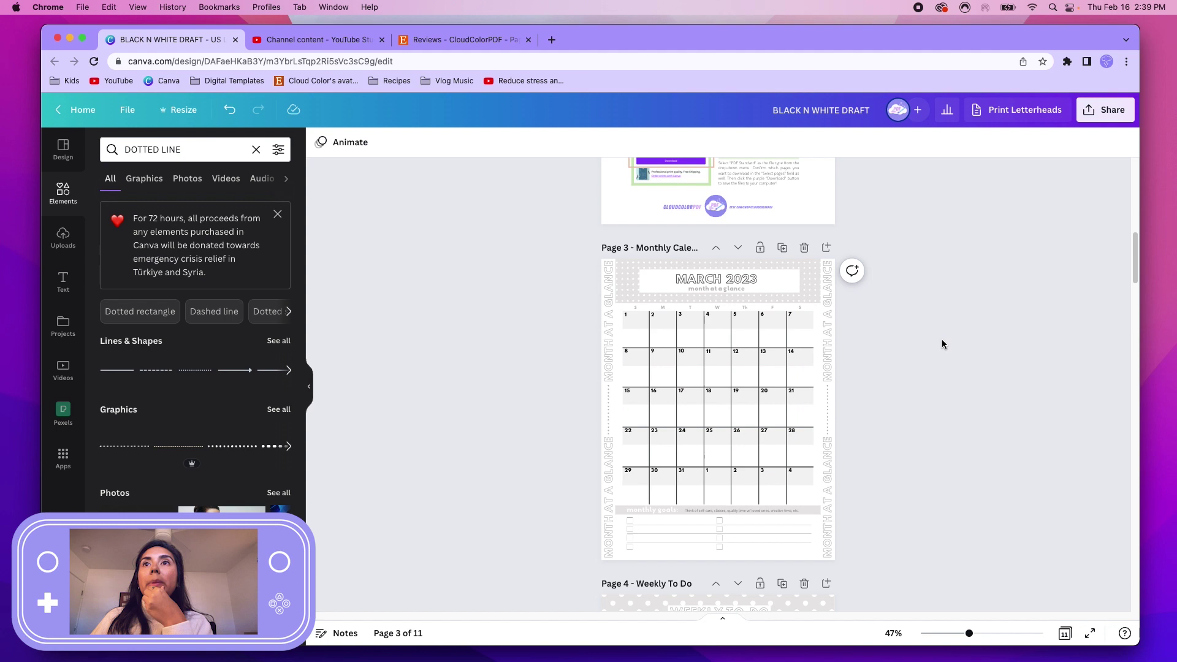
key("BackSpace")
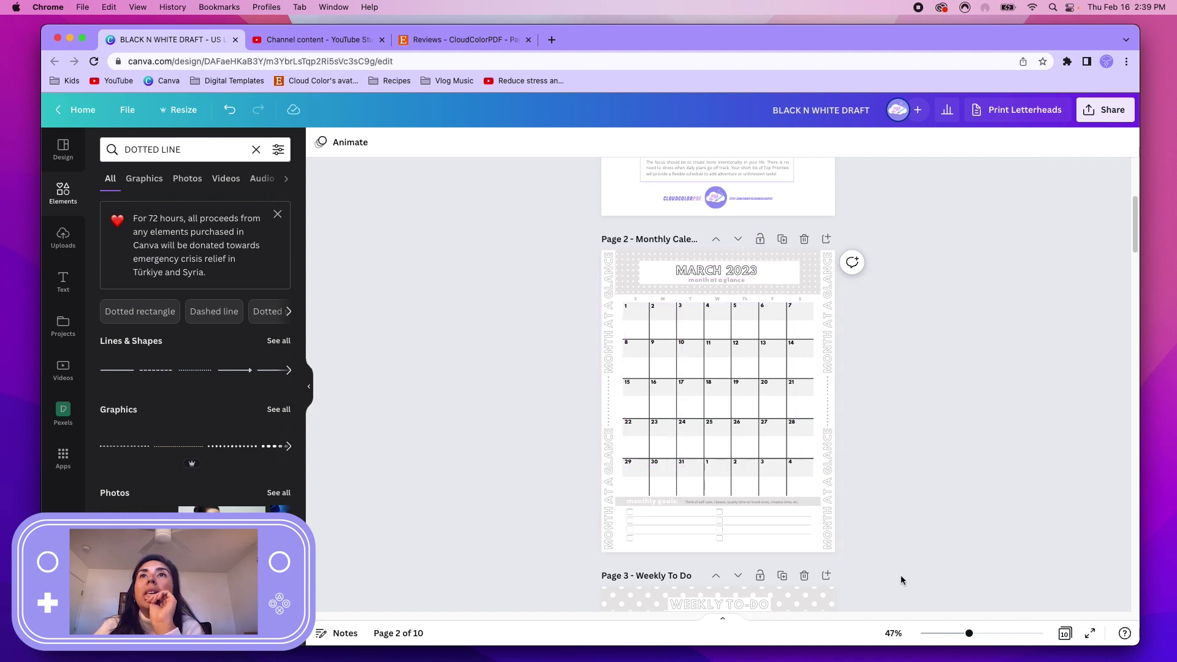
scroll(637, 299, "down", 1)
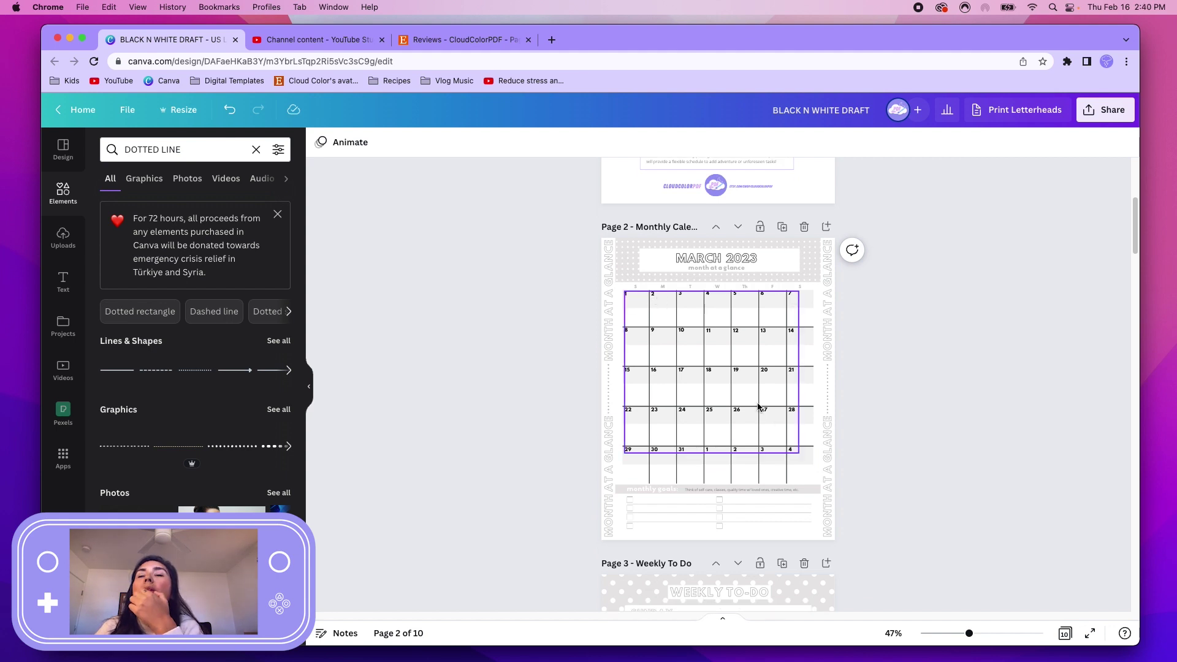
Replace the calendar's date numbers with '--' placeholders, starting from 1 and moving to 8
left_click(726, 424)
scroll(622, 258, "up", 5)
left_click(520, 194)
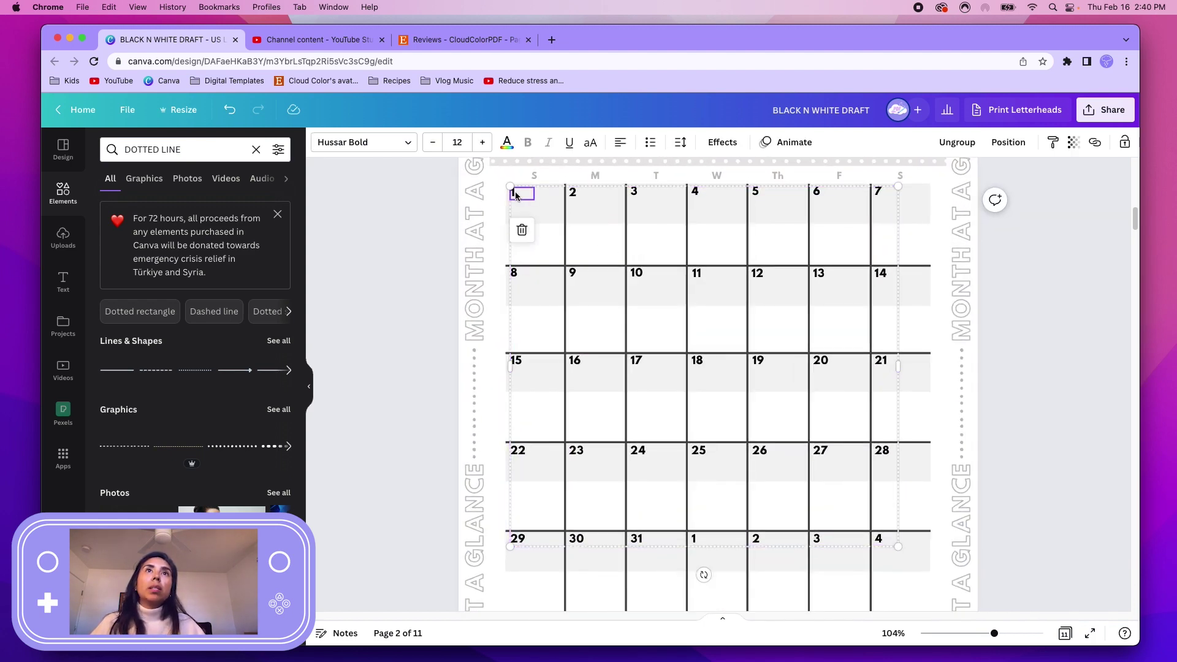
double_click(523, 193)
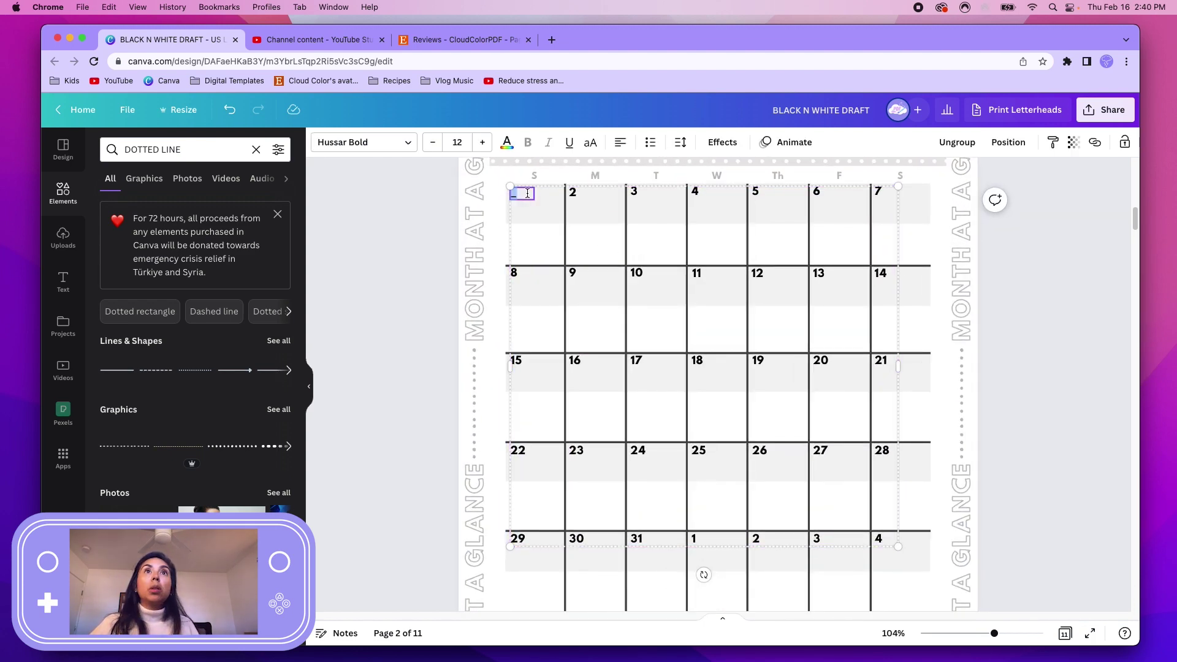
left_click(522, 193)
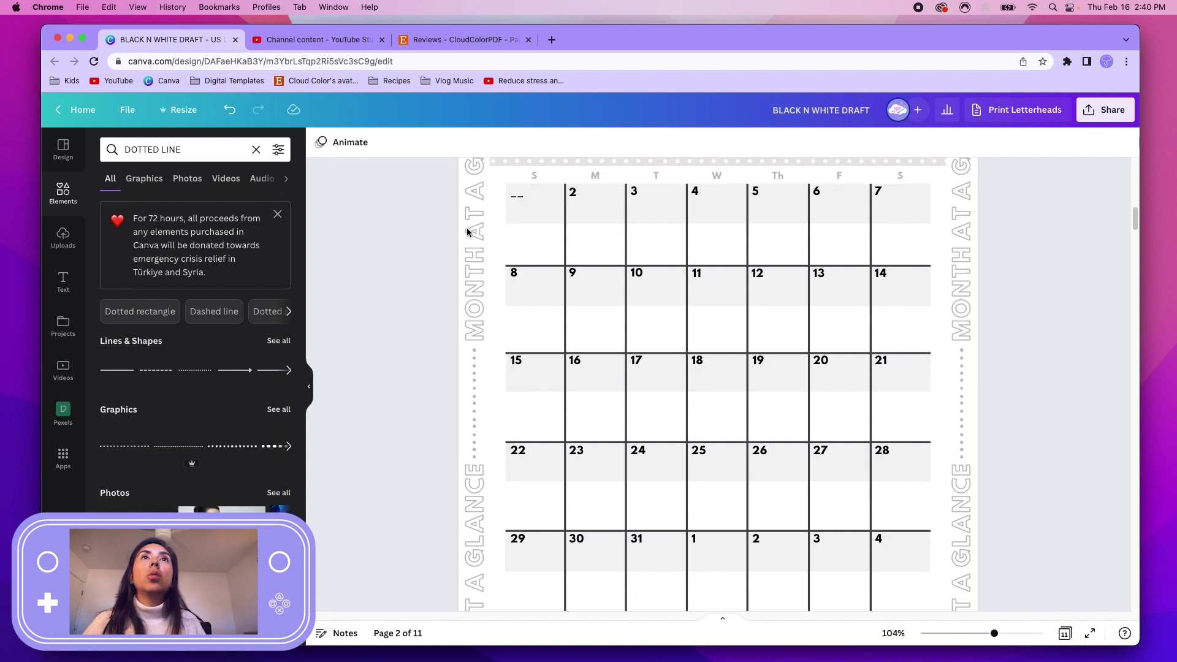
double_click(518, 196)
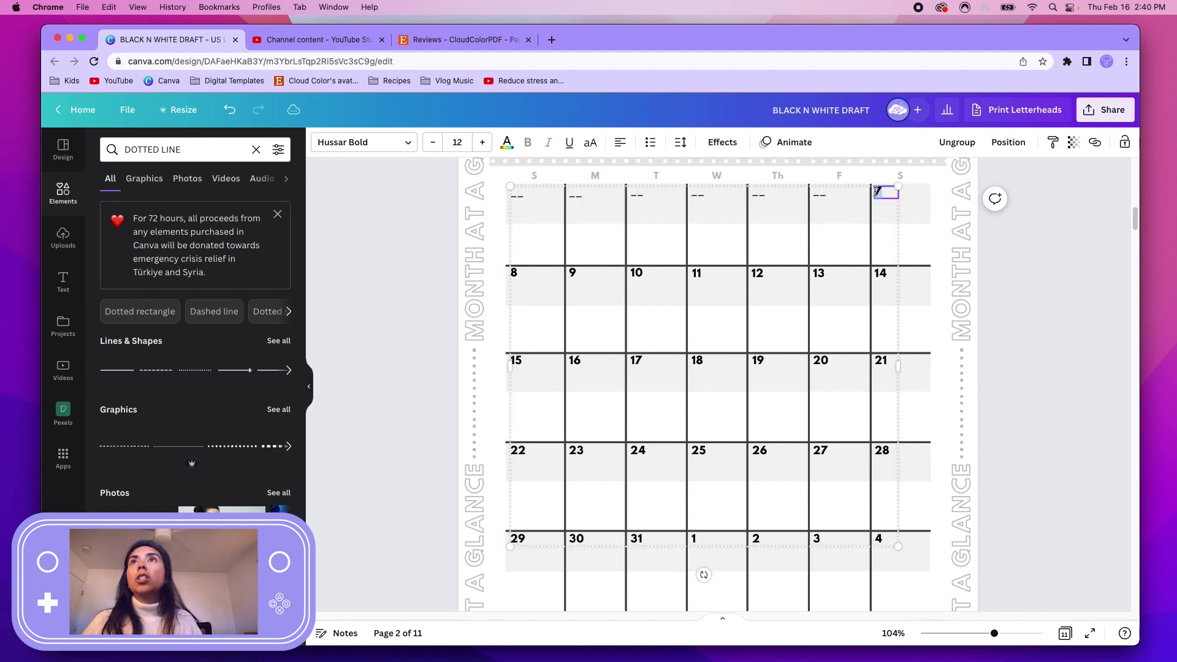
type("__")
left_click(519, 276)
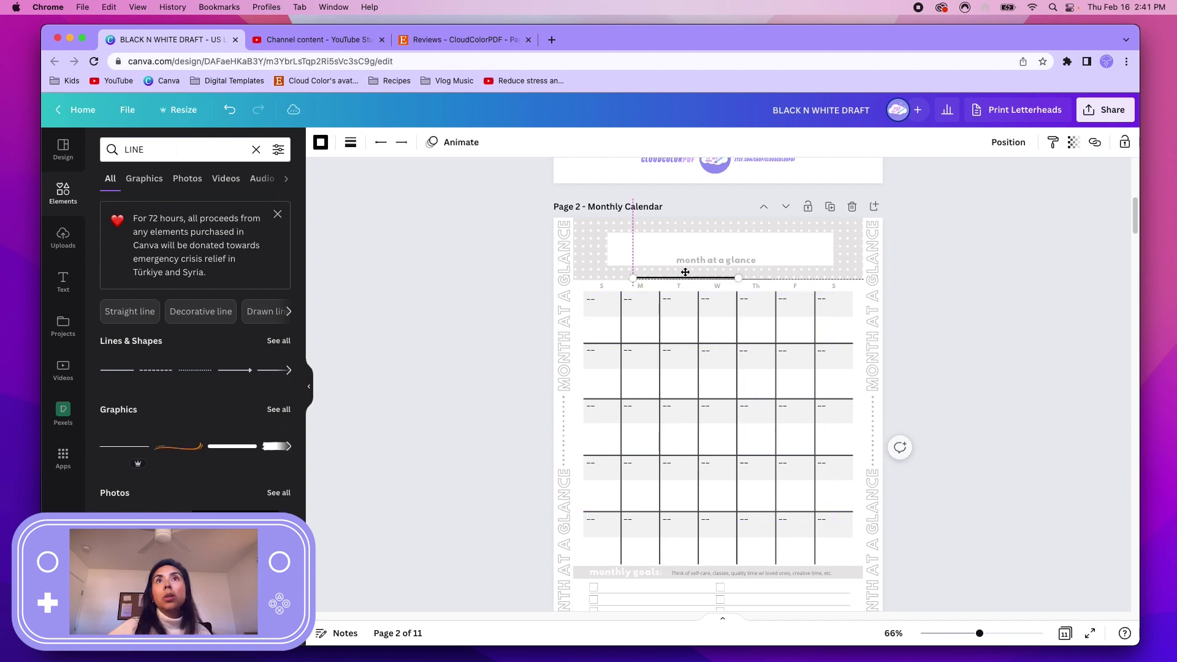
Thin the header line to weight 1 and shift the header group right to centre it
left_click_drag(685, 251, 684, 254)
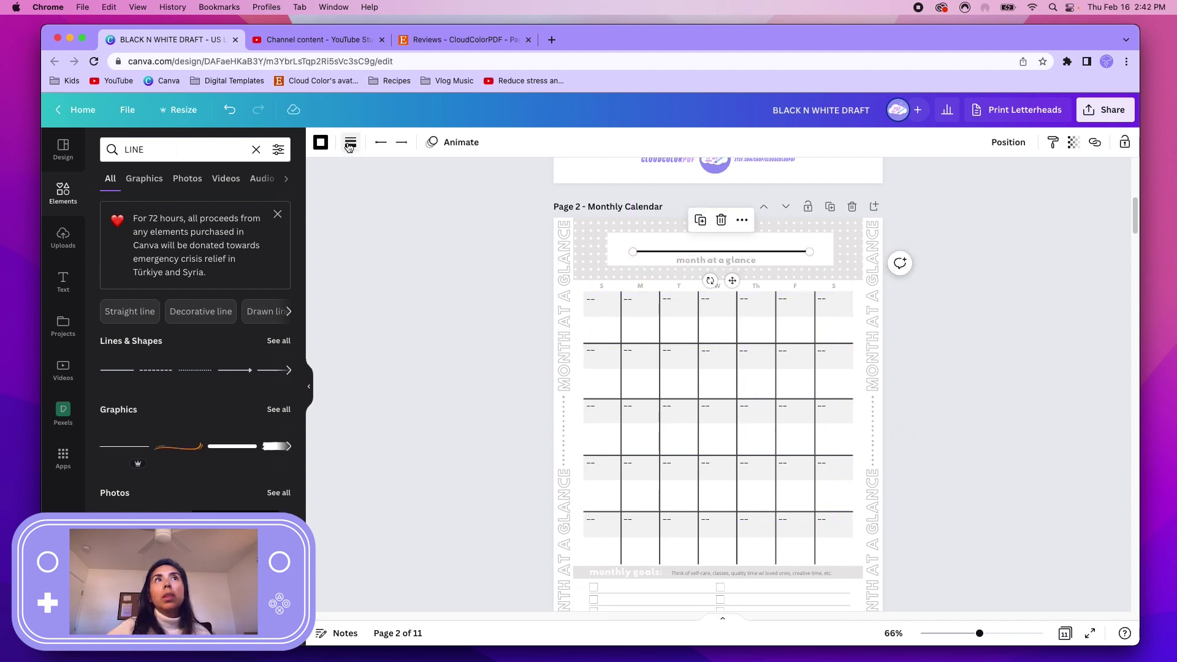
left_click(349, 145)
left_click_drag(358, 257, 350, 256)
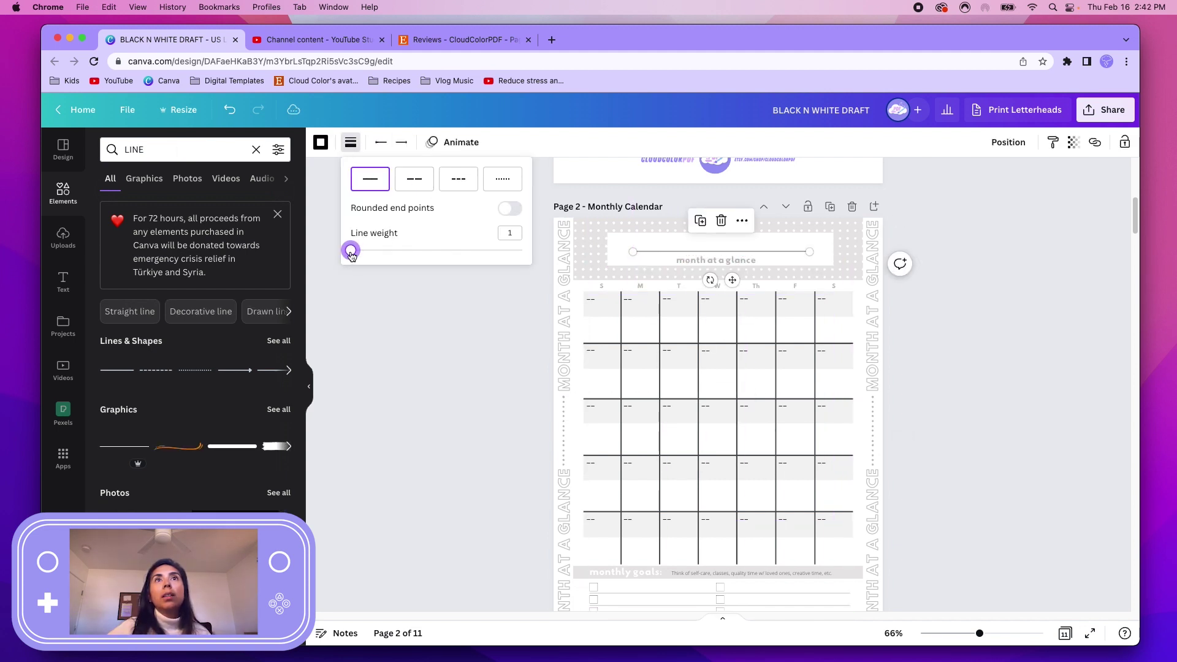
left_click(440, 287)
left_click(464, 303)
scroll(460, 338, "up", 5)
left_click(650, 393)
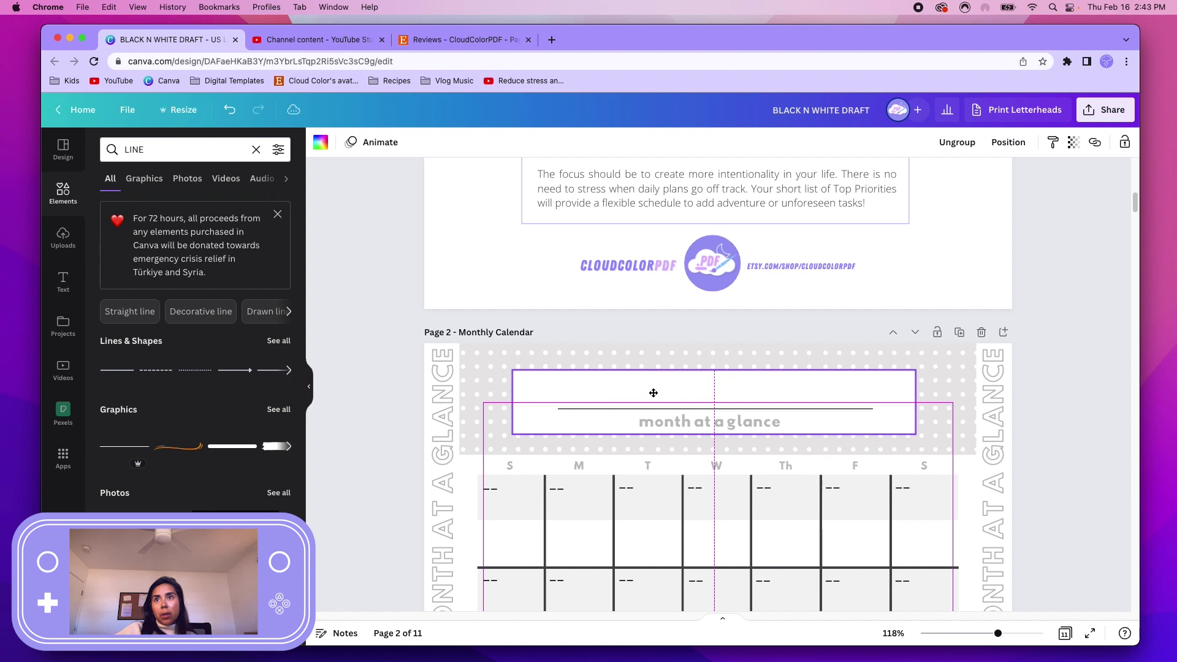
left_click_drag(653, 393, 656, 392)
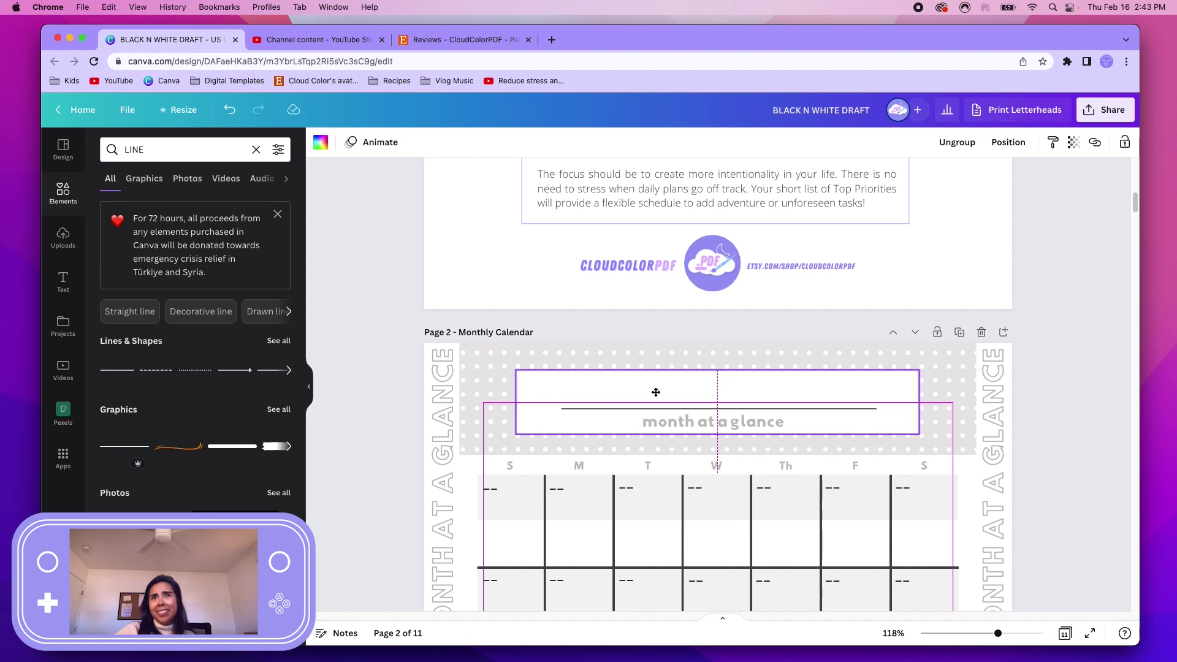
left_click(390, 411)
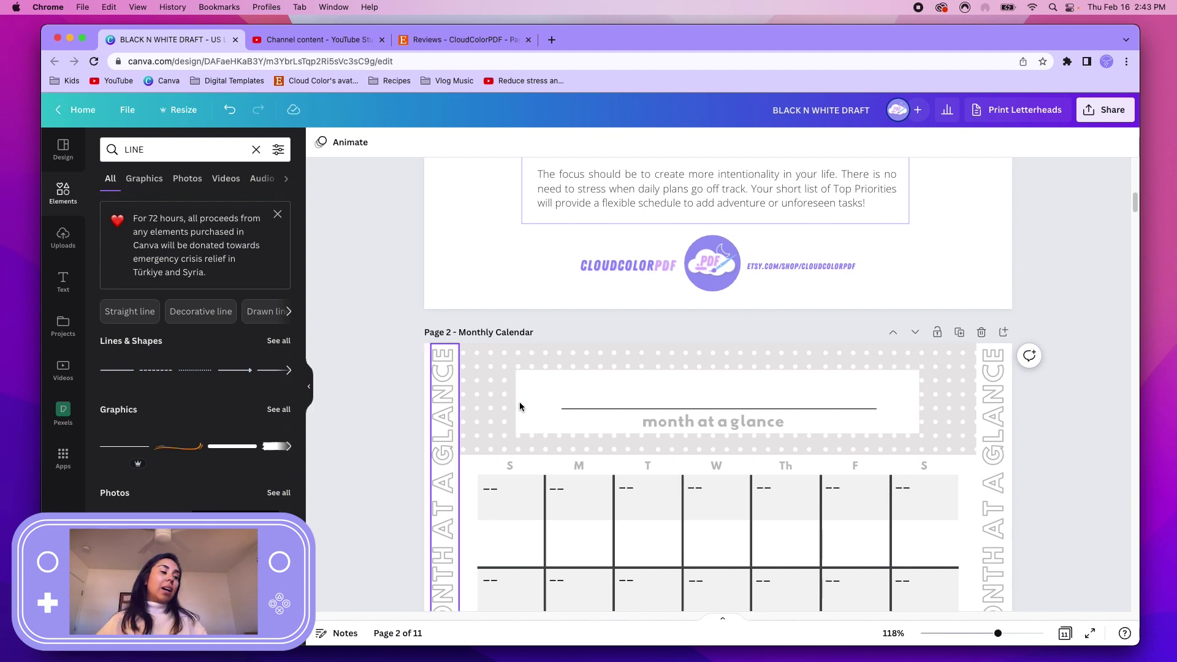
scroll(788, 447, "down", 5)
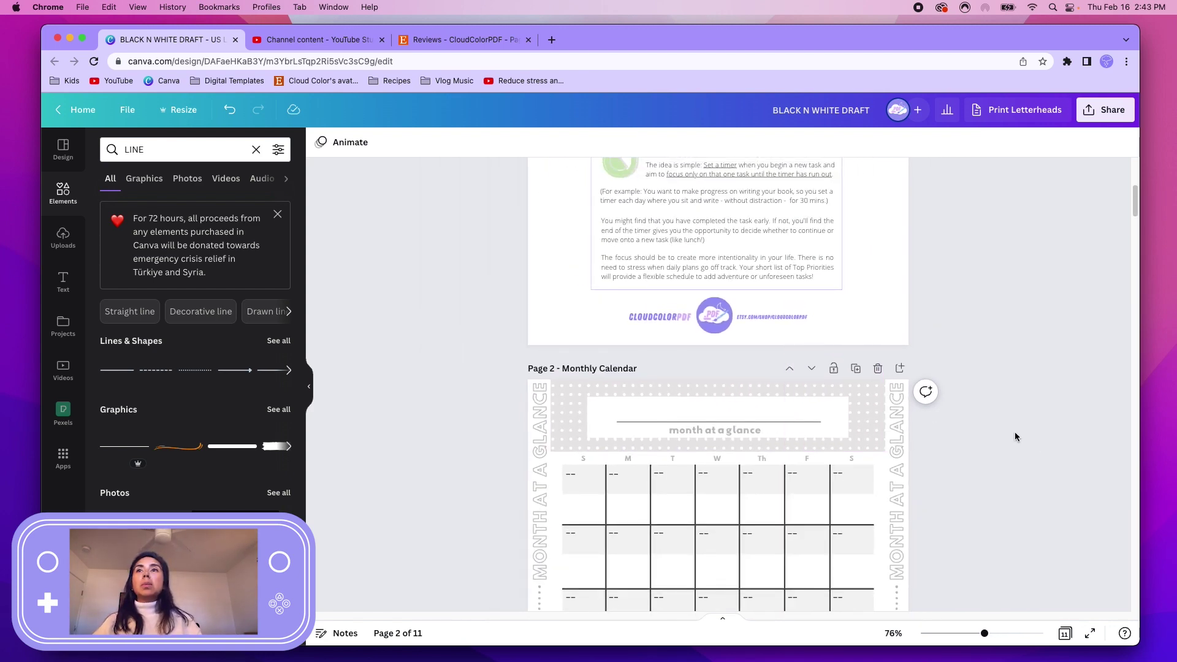
scroll(1016, 436, "down", 3)
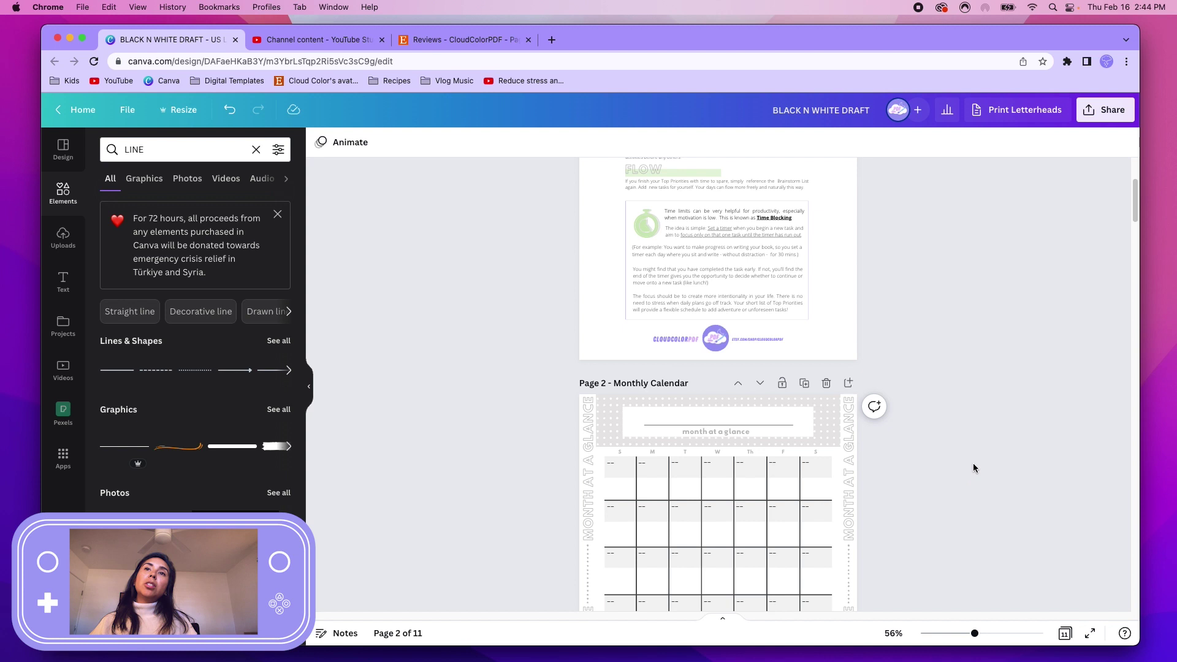
scroll(928, 494, "down", 2)
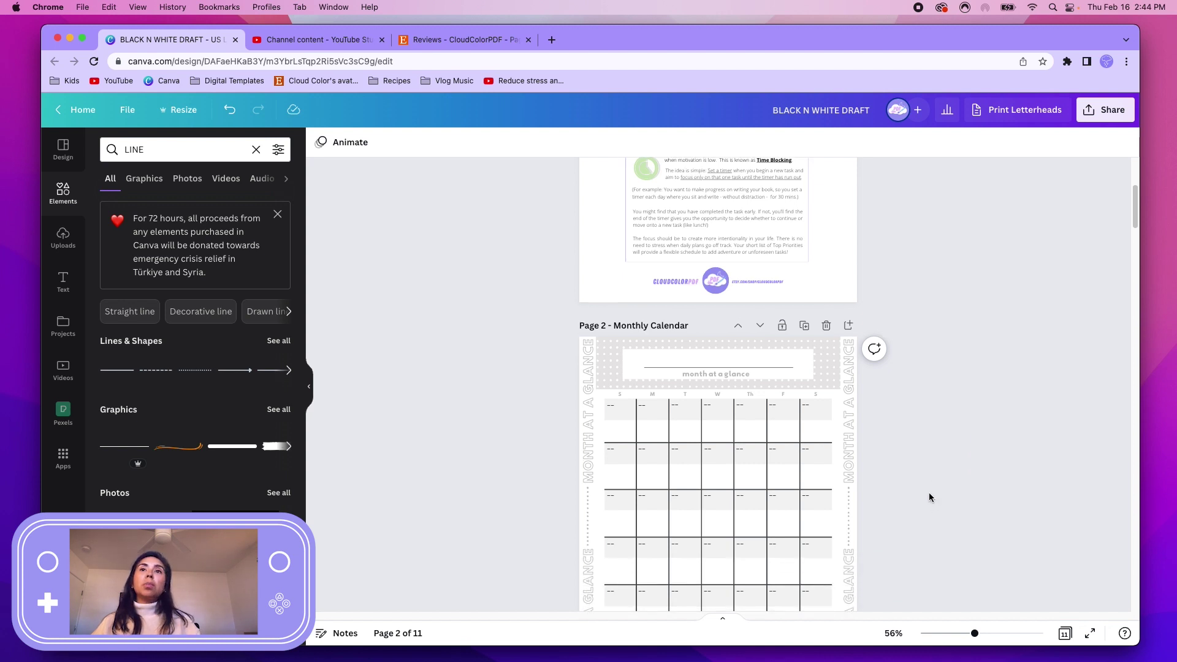
scroll(929, 492, "down", 2)
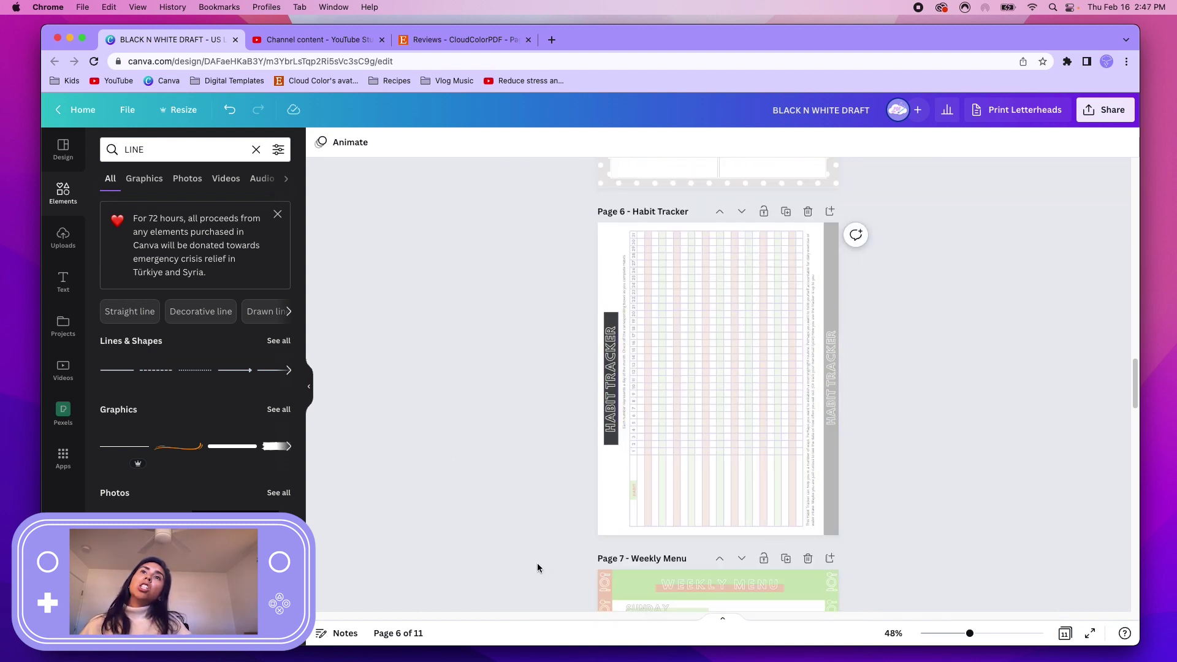
scroll(550, 523, "up", 3)
scroll(555, 494, "up", 3)
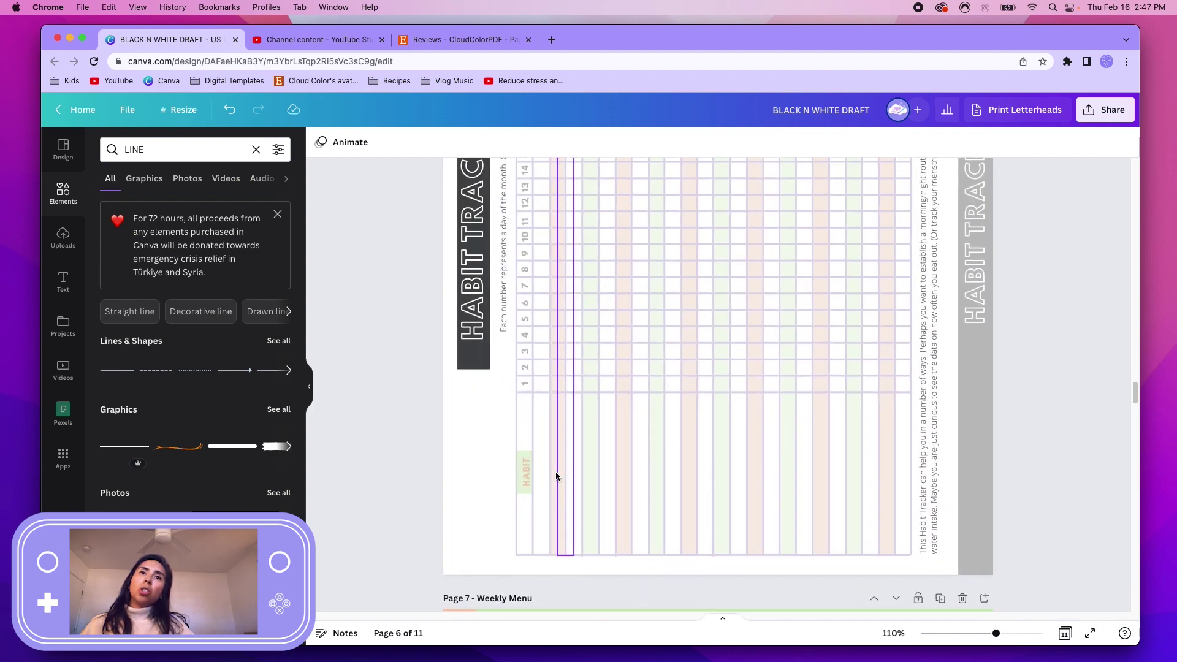
scroll(555, 474, "up", 3)
scroll(493, 474, "up", 2)
Make the HABIT label black, then start recolouring the day-number column
left_click(446, 478)
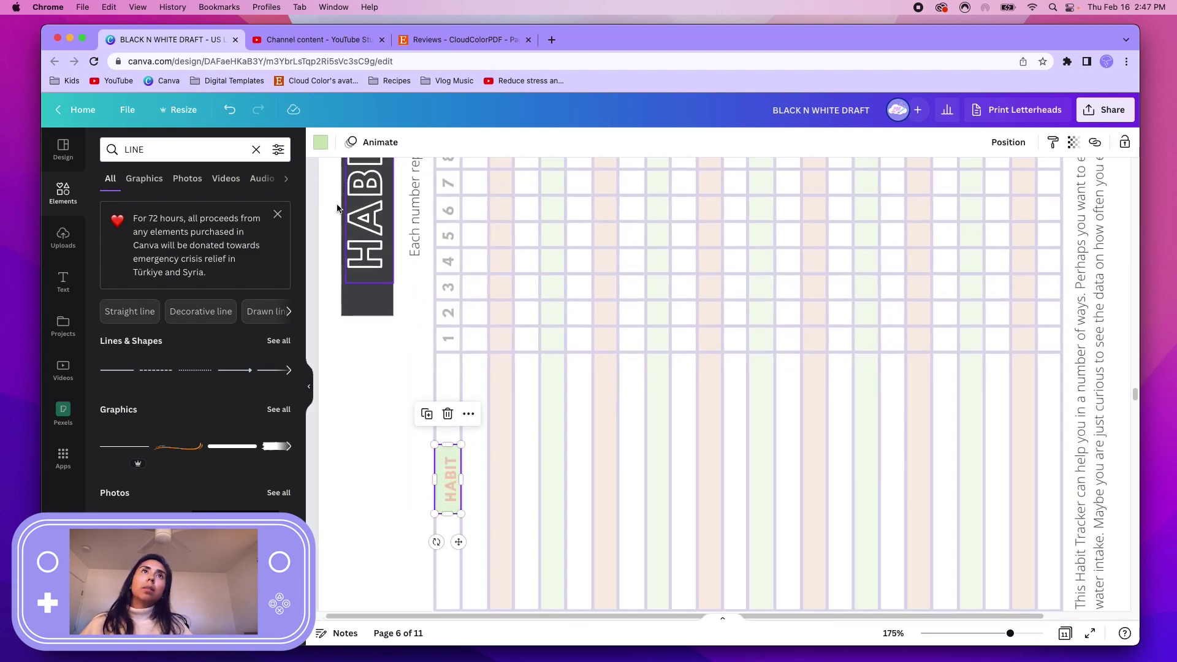
left_click(319, 144)
left_click(146, 202)
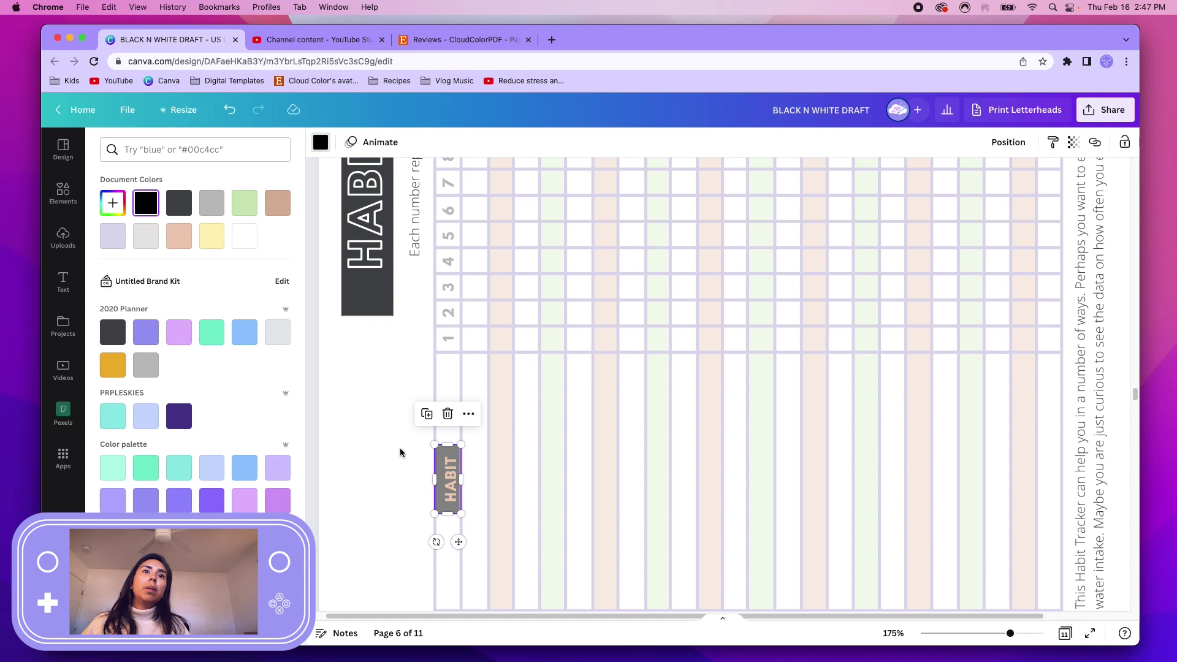
left_click(456, 483)
left_click(505, 141)
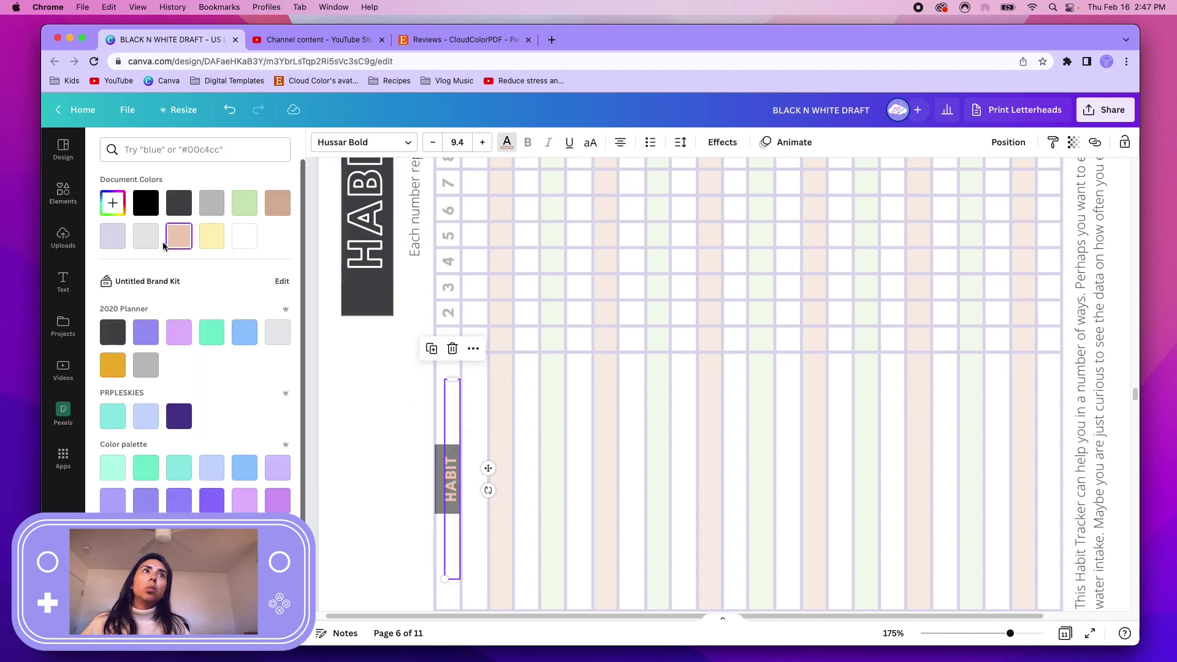
left_click(393, 432)
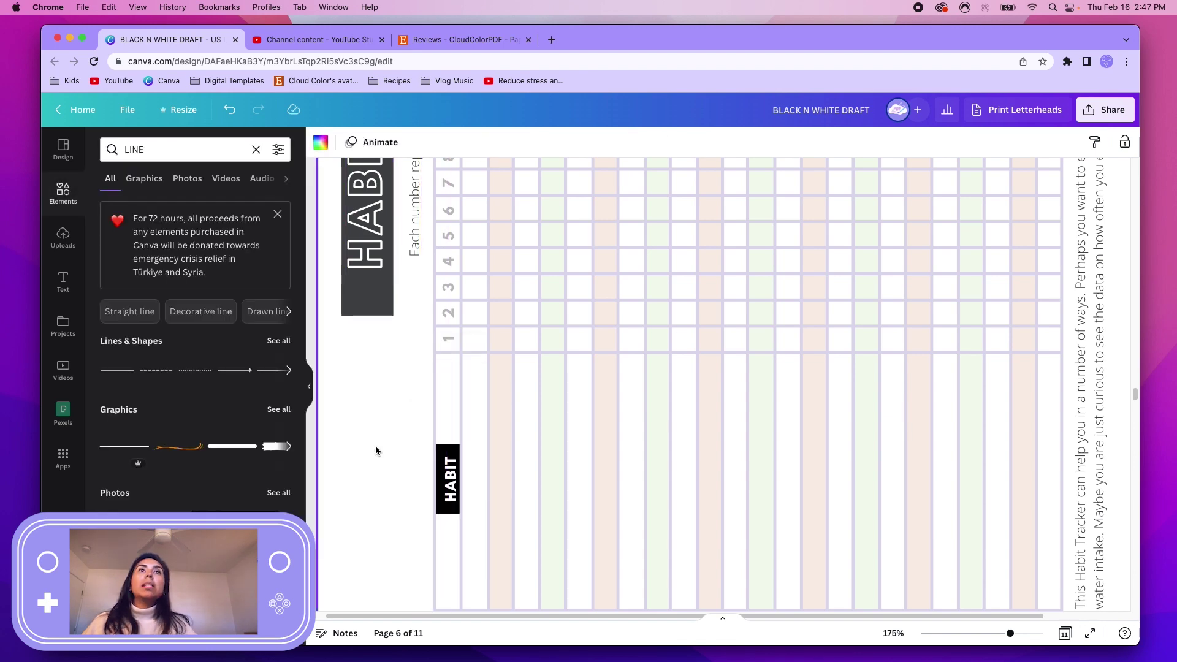
scroll(376, 445, "down", 3)
scroll(375, 445, "down", 3)
scroll(376, 445, "down", 2)
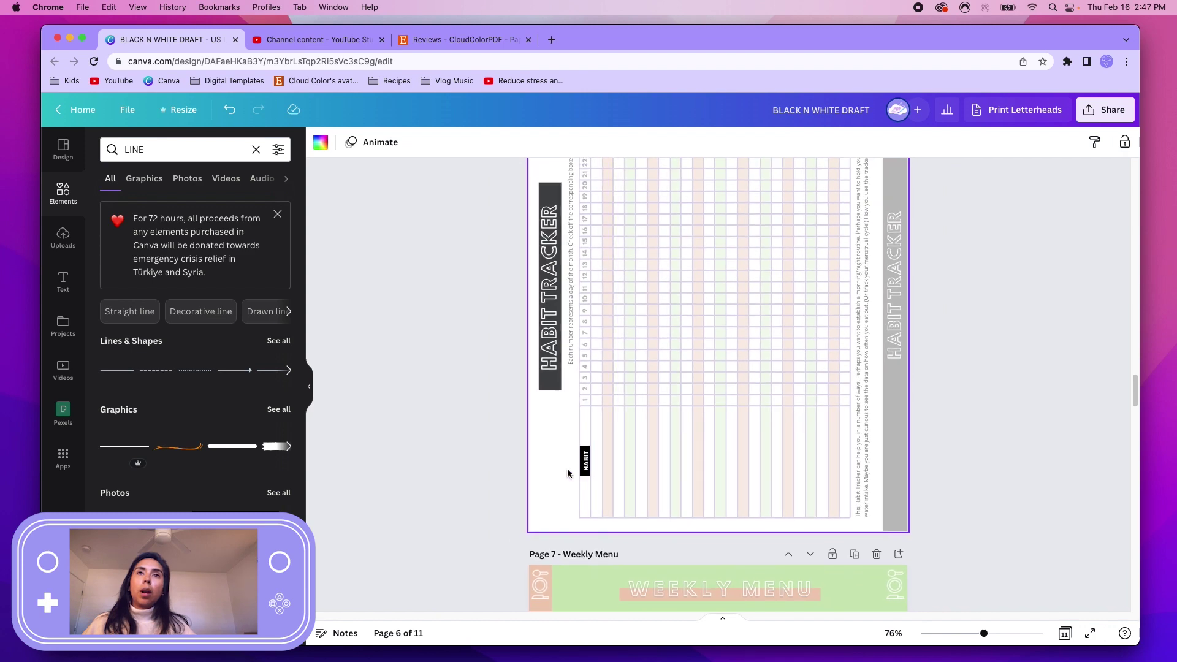
scroll(587, 469, "up", 3)
left_click(549, 276)
left_click(506, 142)
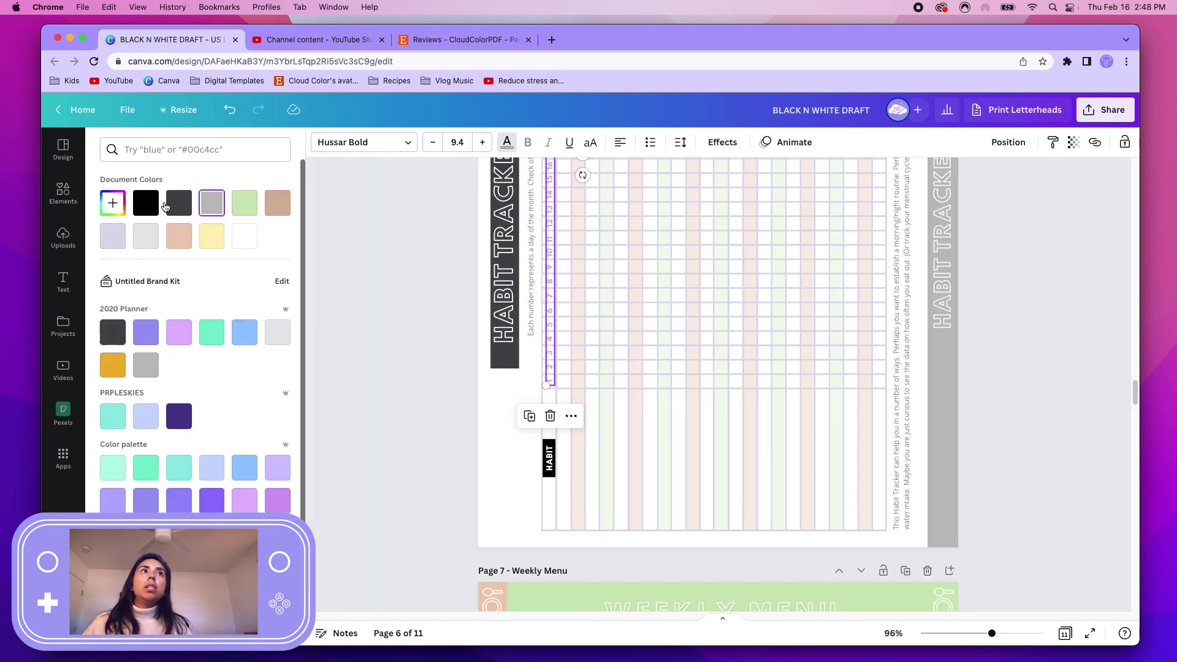
scroll(470, 519, "up", 5)
Check the Habit Tracker's vertical divider lines and nudge one left toward the day numbers
left_click(510, 474)
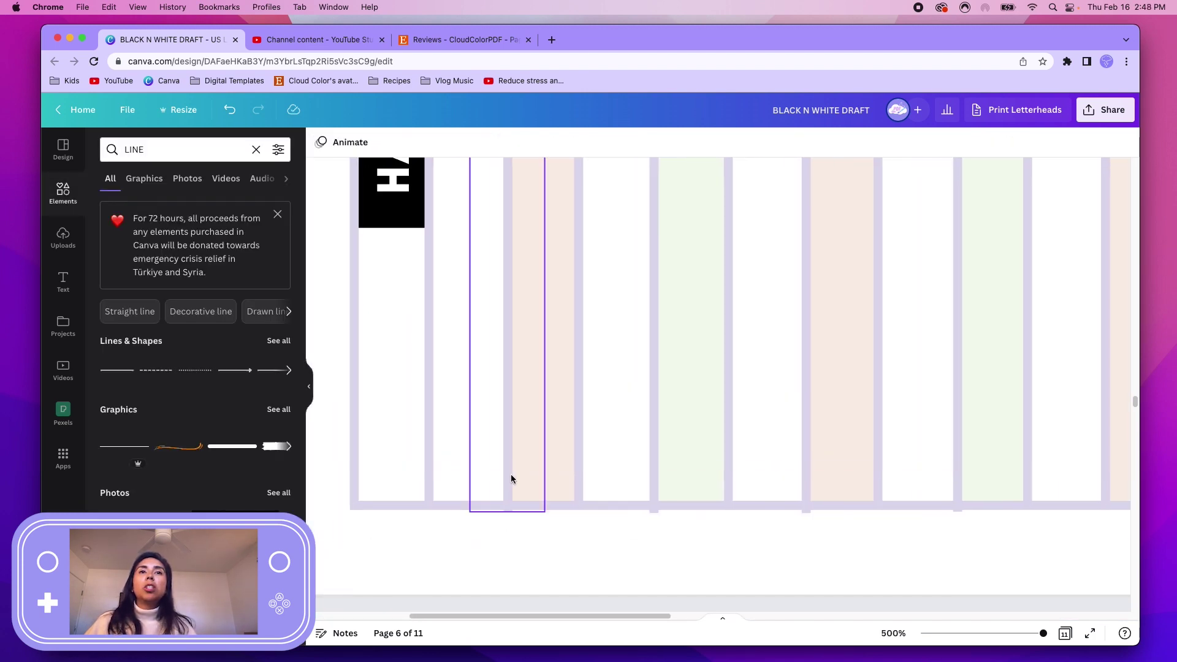
left_click_drag(509, 469, 508, 461)
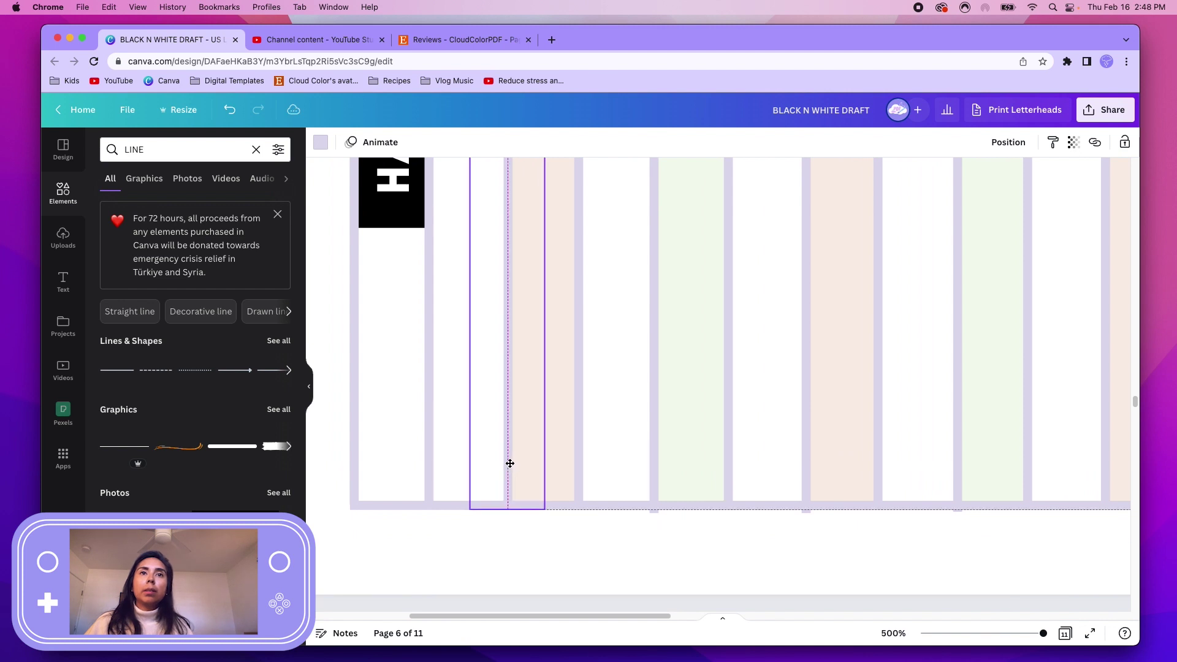
left_click(650, 489)
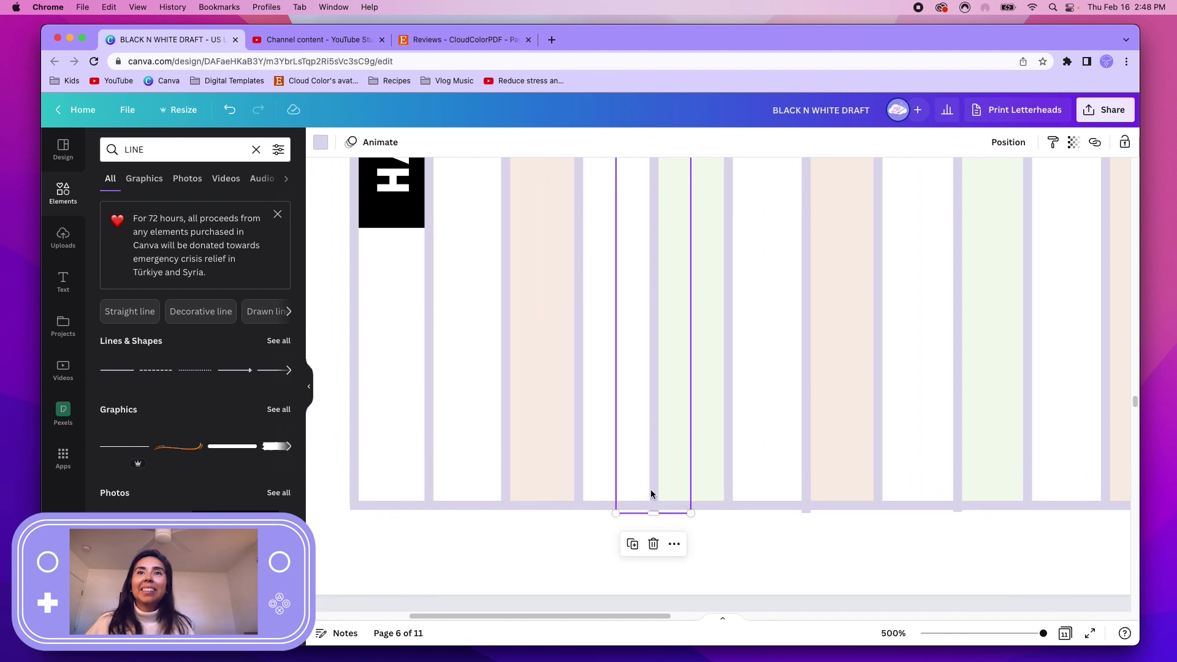
left_click_drag(649, 489, 652, 488)
left_click(815, 488)
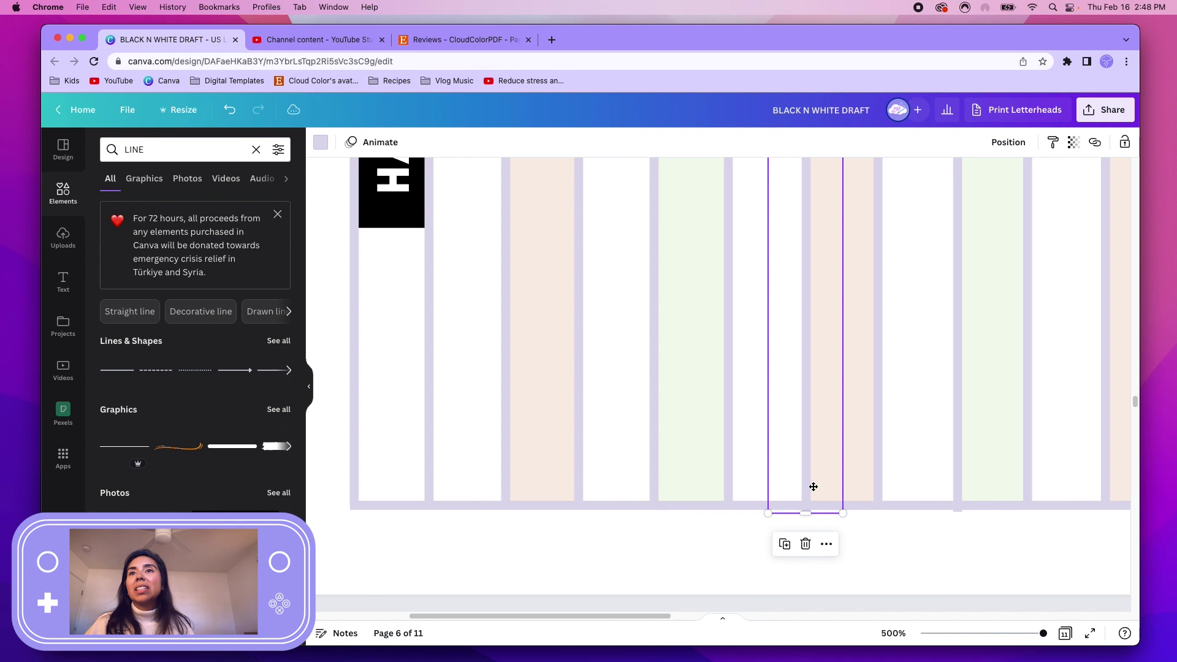
left_click(946, 498)
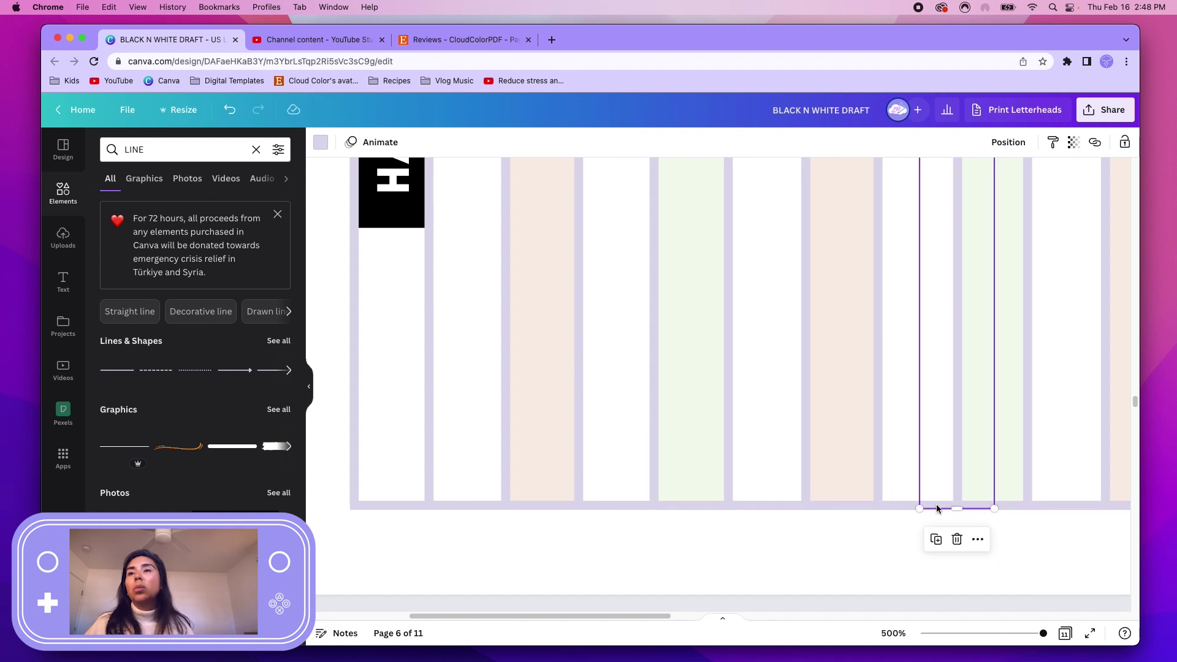
scroll(944, 501, "right", 5)
scroll(947, 505, "right", 5)
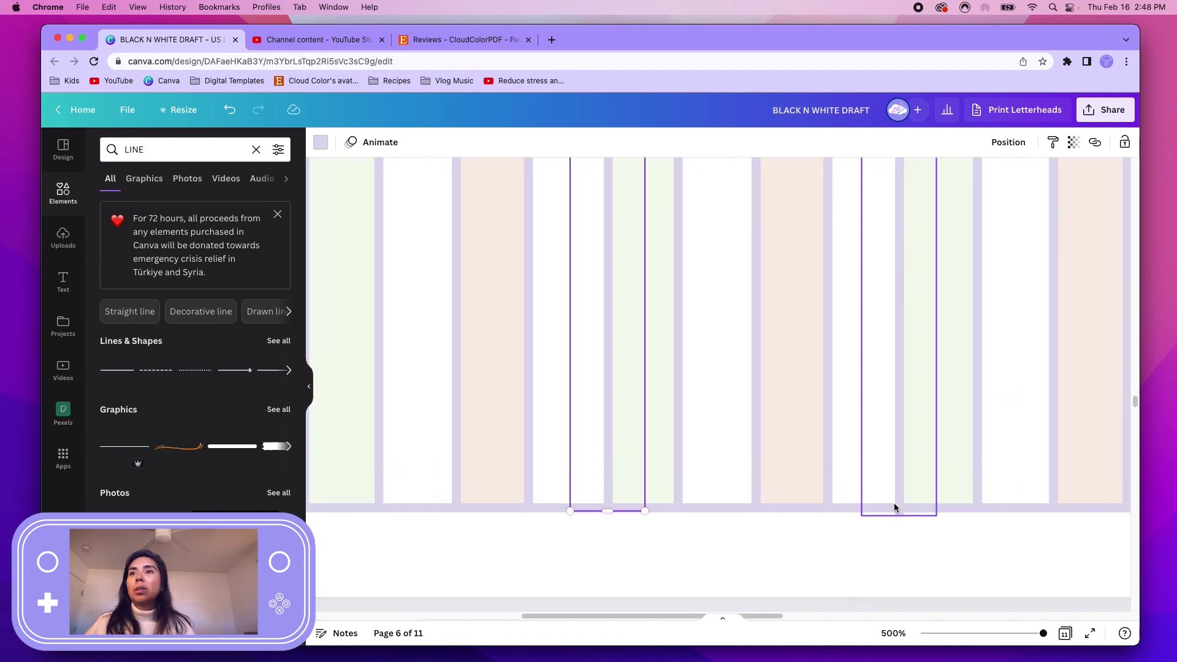
left_click(896, 501)
scroll(967, 510, "right", 10)
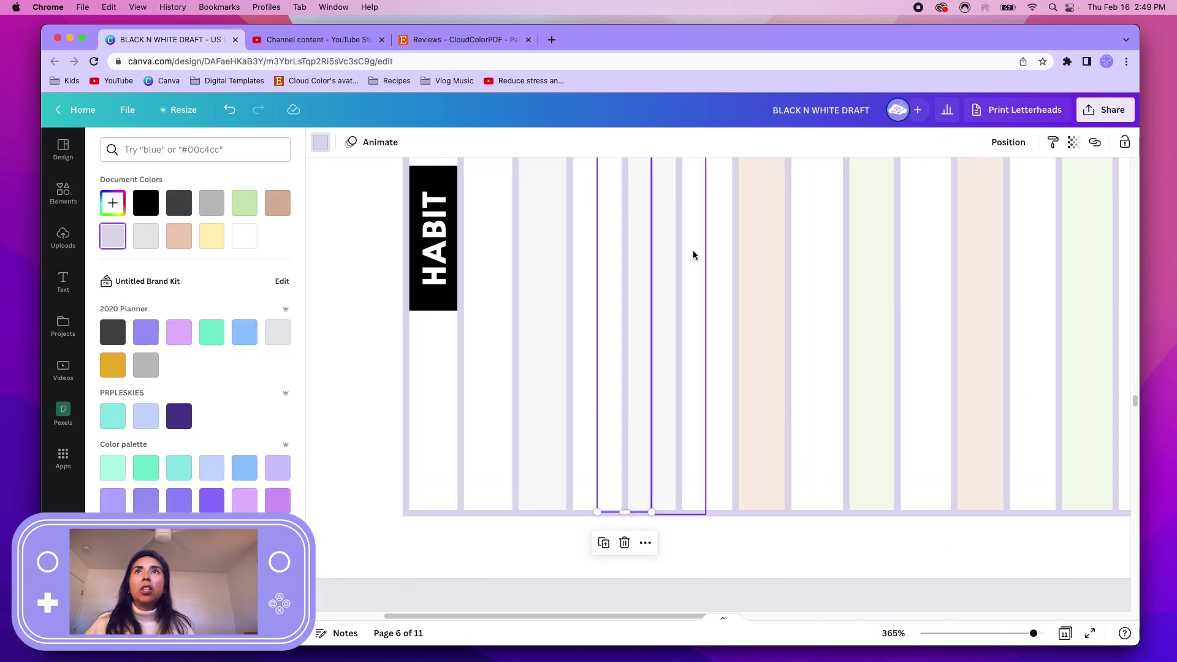
scroll(684, 484, "up", 3)
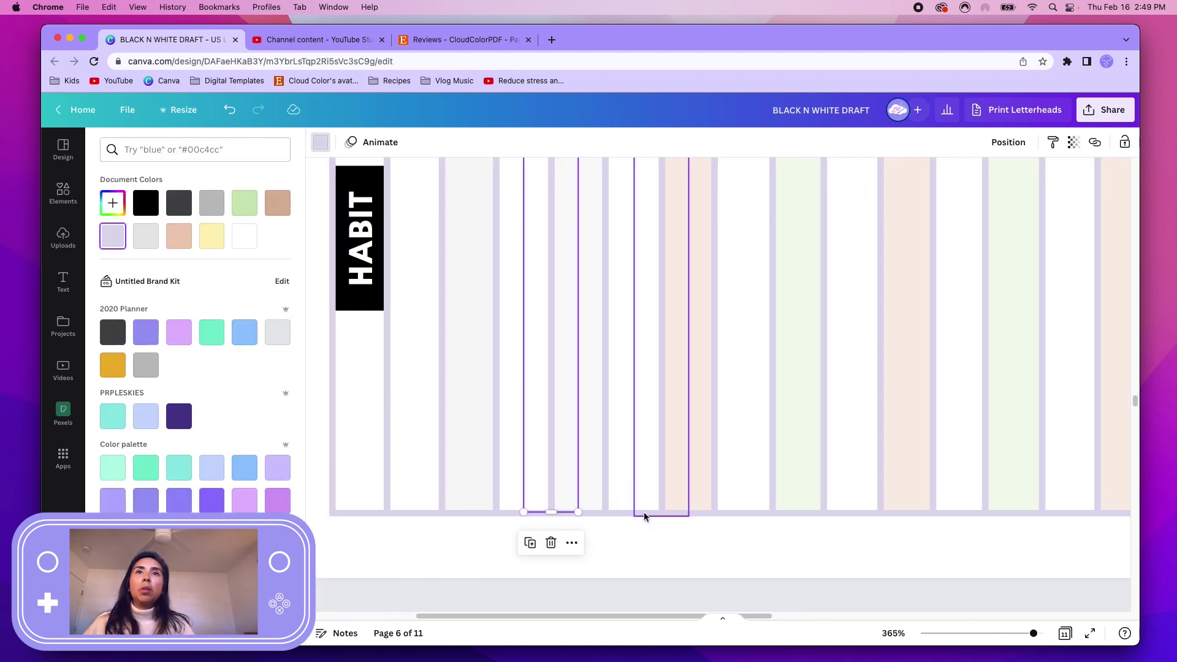
scroll(644, 512, "up", 3)
scroll(692, 559, "down", 2)
scroll(681, 547, "down", 3)
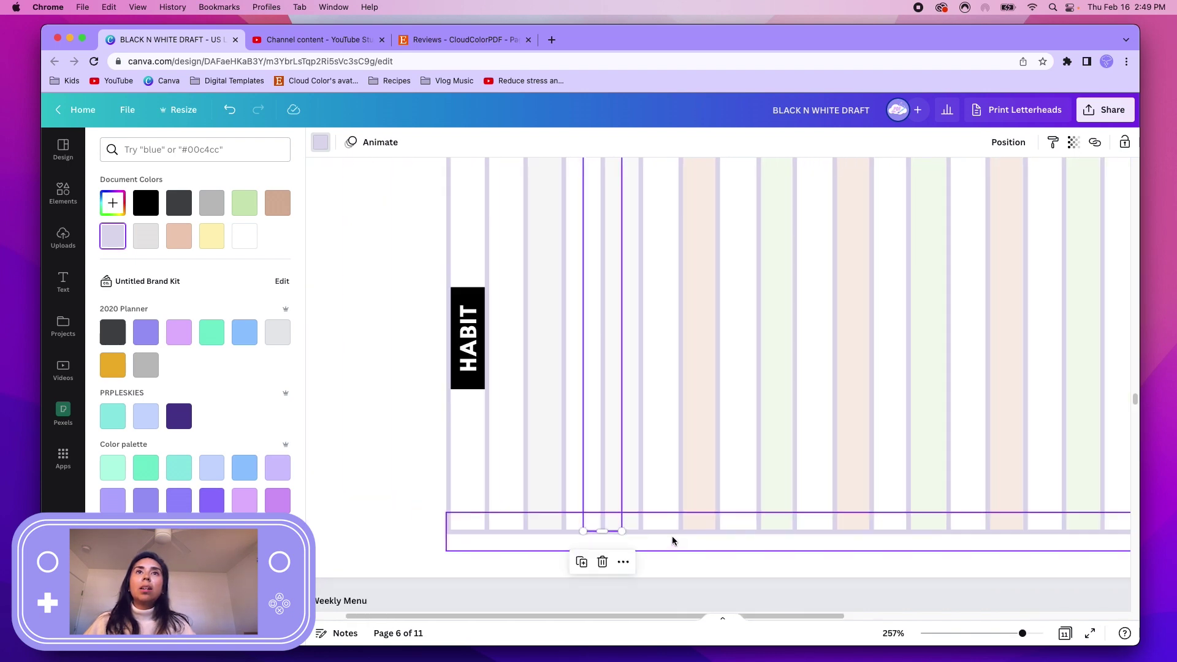
scroll(671, 535, "down", 3)
scroll(671, 538, "down", 2)
scroll(672, 536, "down", 1)
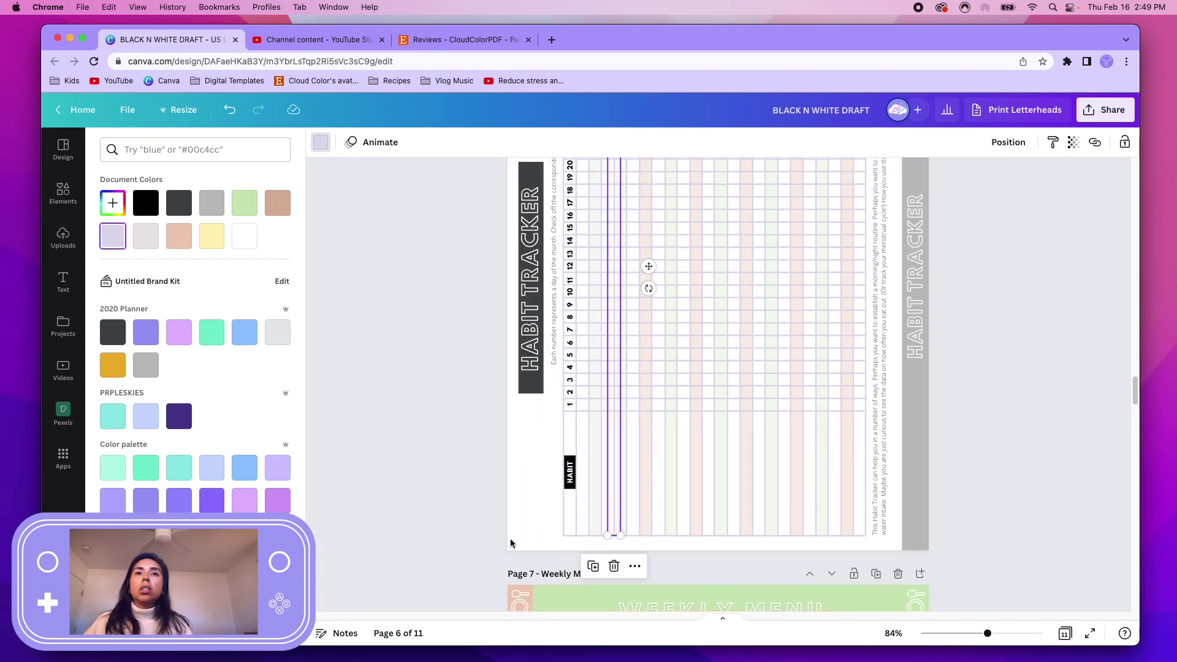
key("shift+Left")
key("shift+Left")
key("shift+Left")
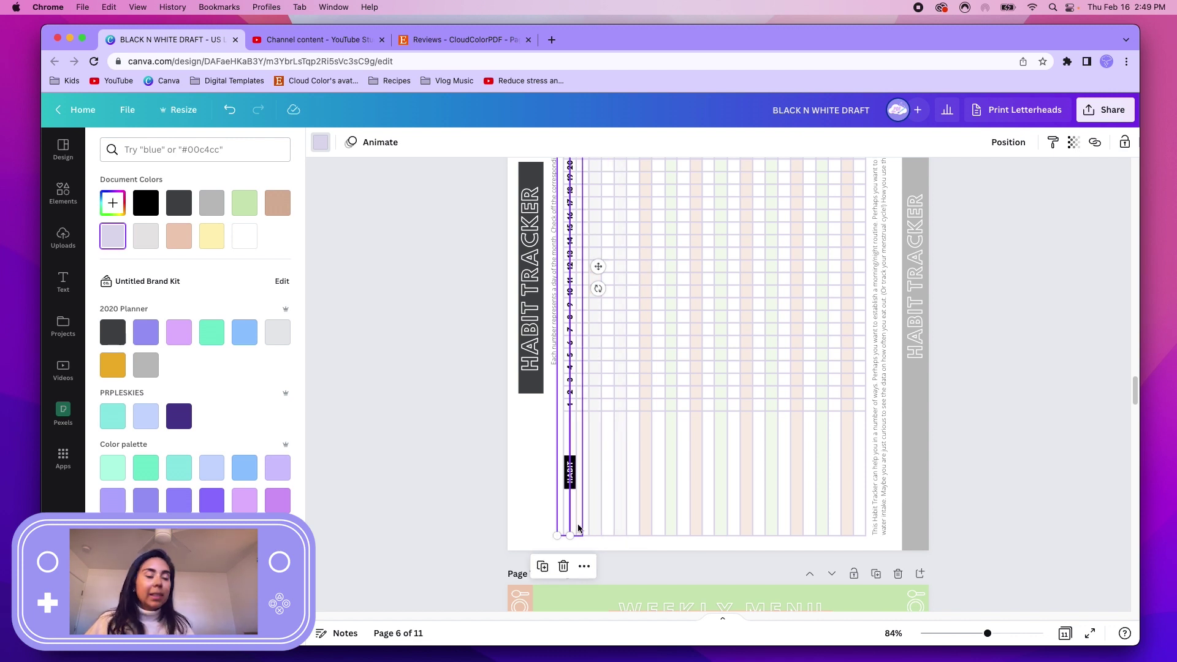
Group the vertical grid lines and shorten the group from the bottom
mouse_move(578, 527)
left_mouse_down()
mouse_move(564, 527)
mouse_move(654, 518)
left_mouse_up()
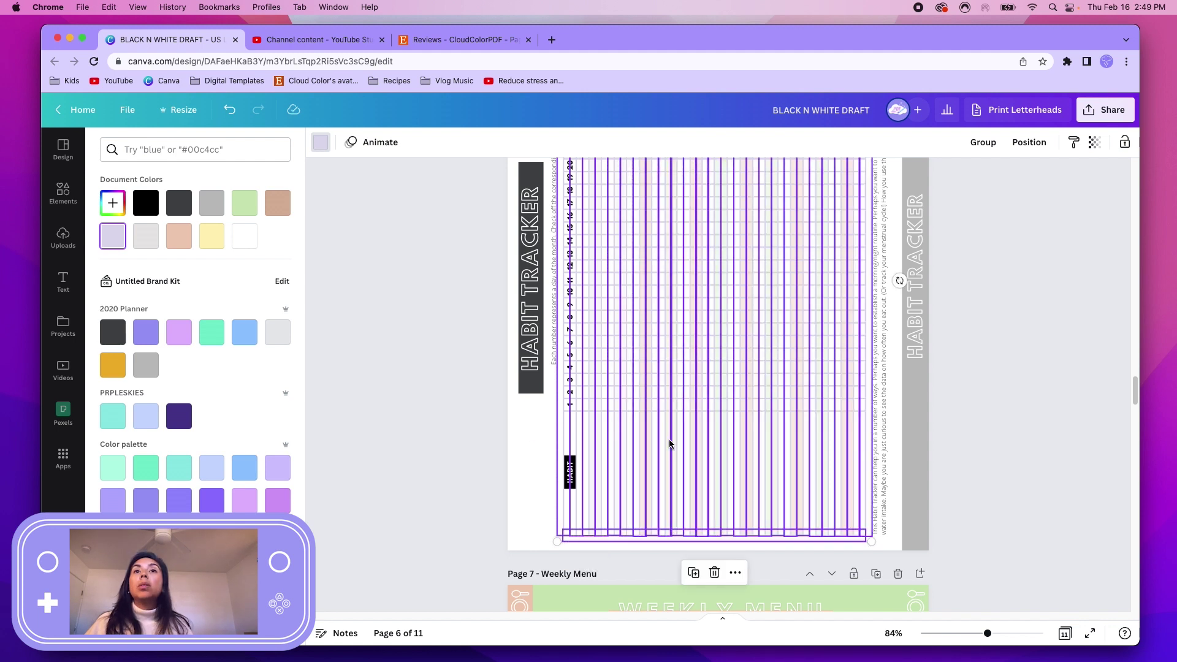
left_click(982, 144)
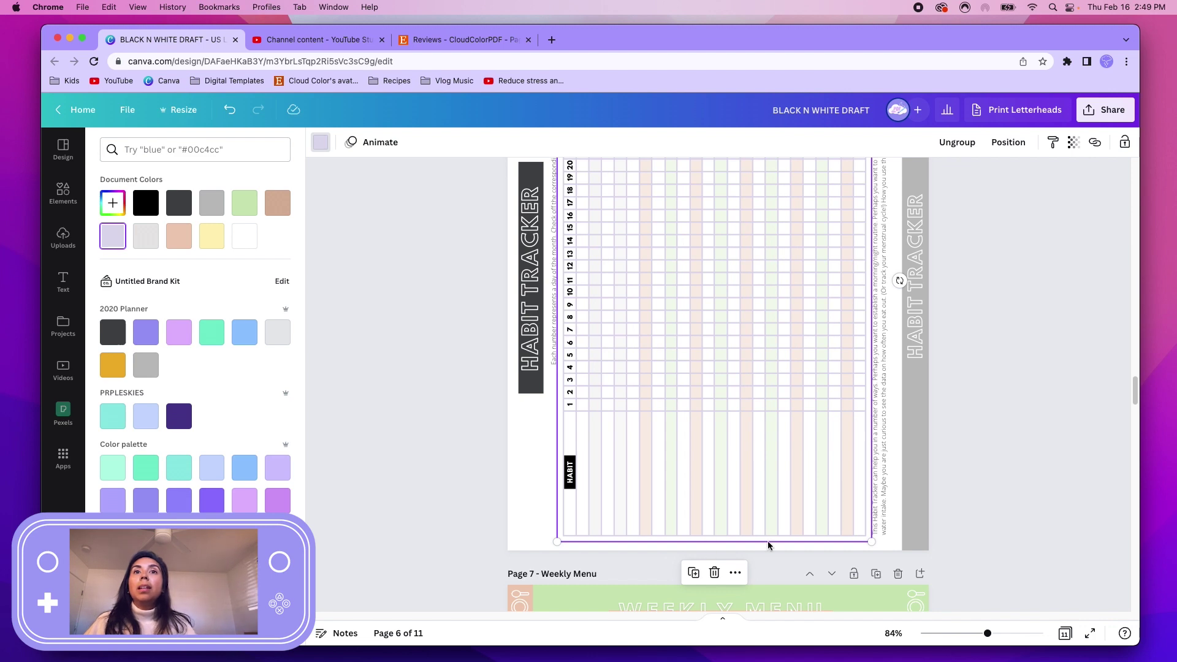
scroll(759, 530, "up", 3)
scroll(819, 532, "up", 3)
scroll(791, 531, "down", 1)
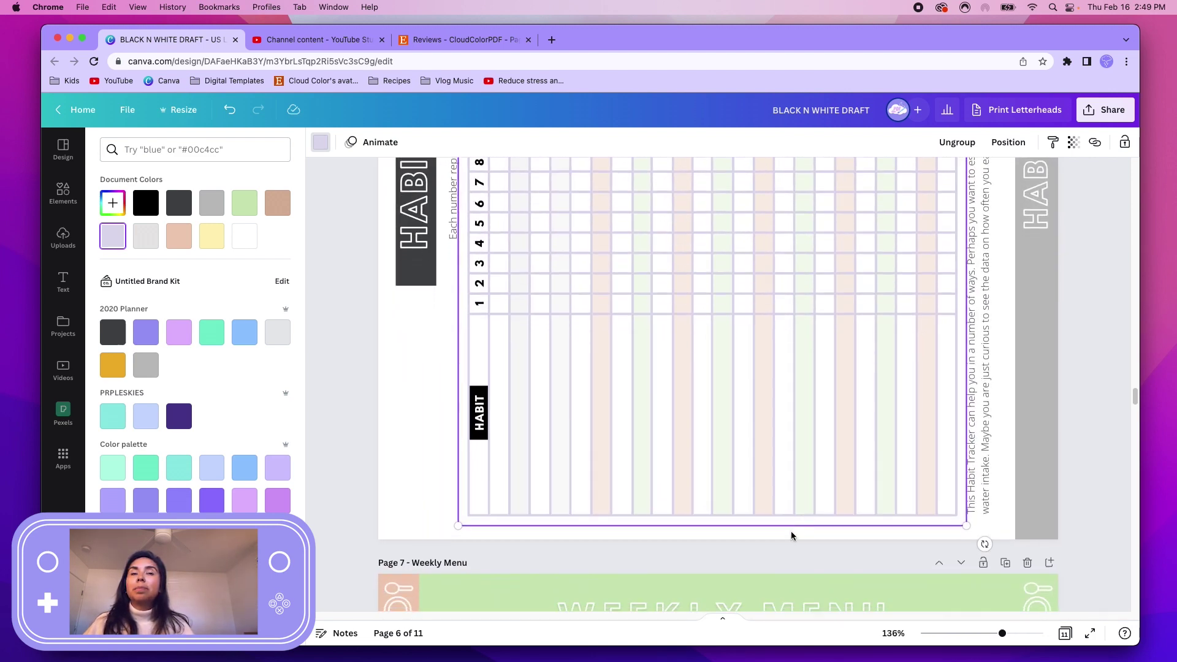
left_click_drag(717, 508, 718, 482)
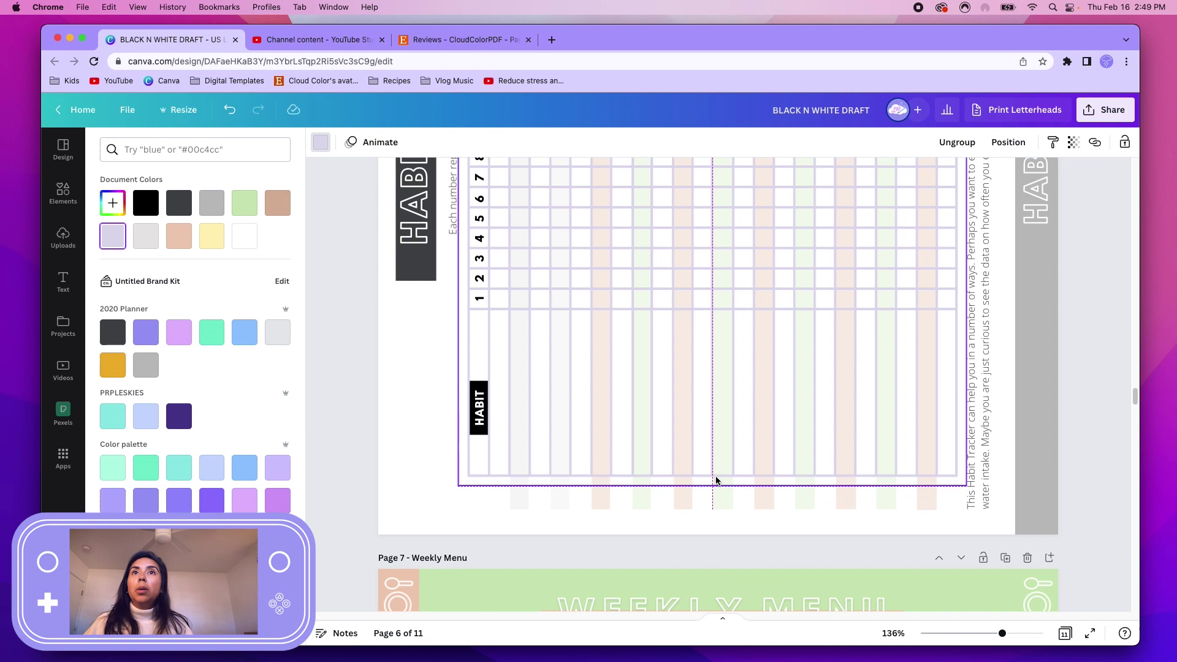
Select all the peach, green and grey column stripes and set transparency to 100
left_click(560, 527)
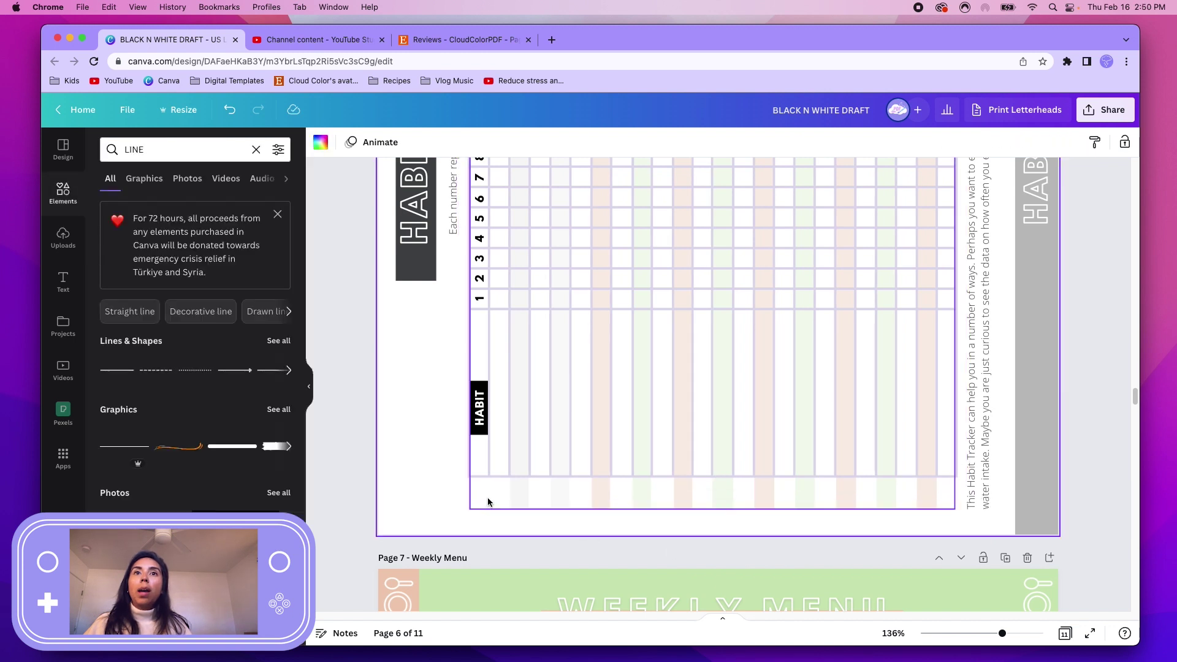
left_click(560, 503)
left_click(599, 500, "shift")
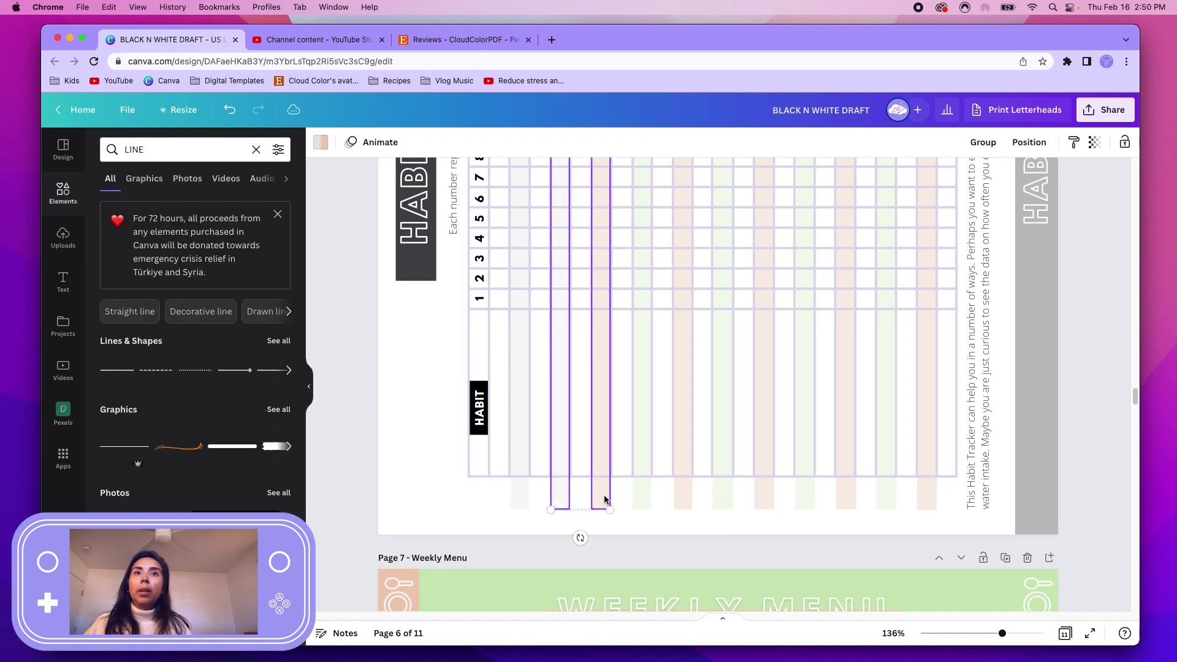
left_click(533, 497, "shift")
left_click(641, 497, "shift")
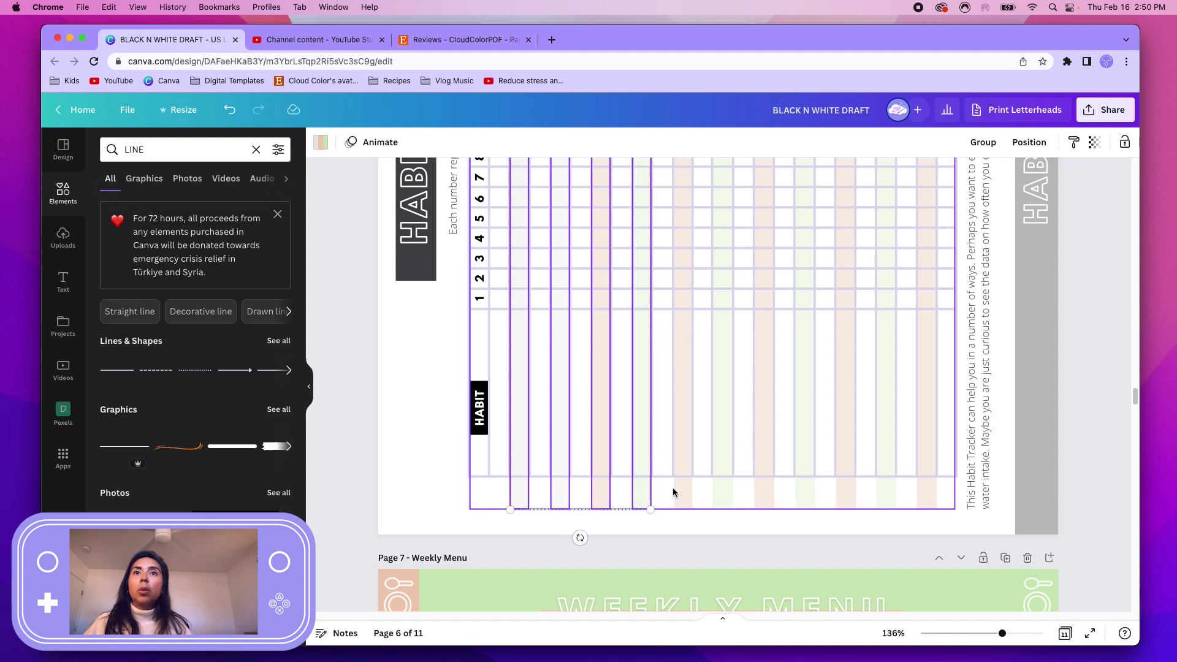
left_click(682, 496, "shift")
left_click(723, 497, "shift")
left_click(763, 497, "shift")
left_click(804, 497, "shift")
left_click(845, 494, "shift")
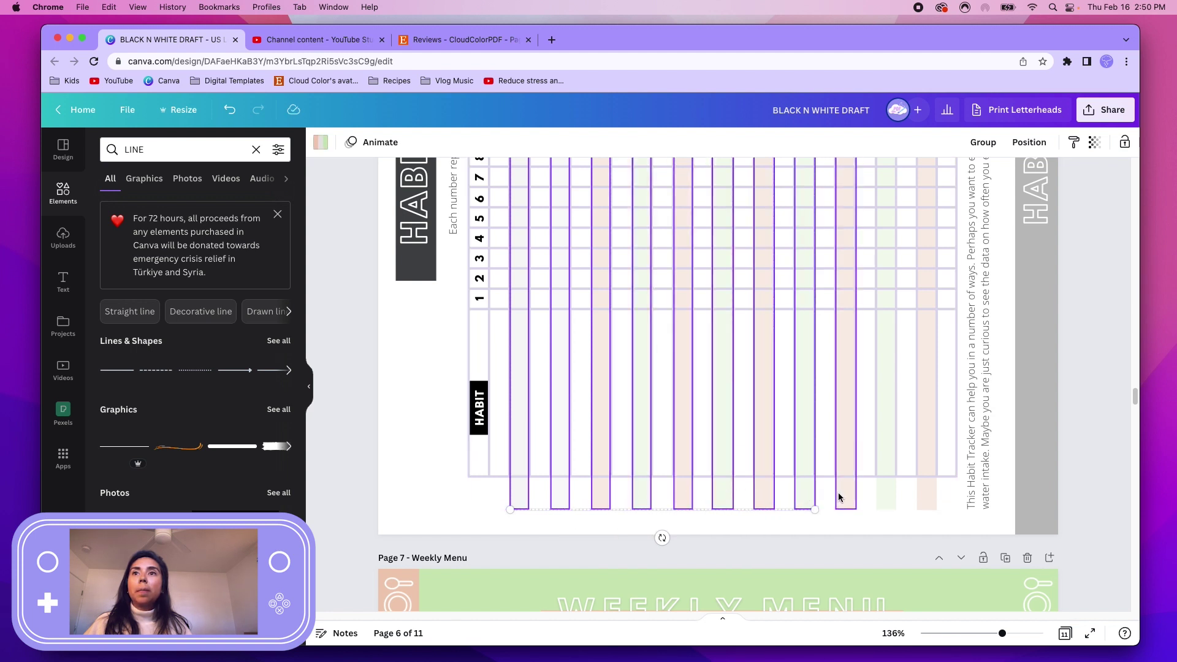
left_click(886, 494, "shift")
left_click(924, 496, "shift")
left_click(1093, 141)
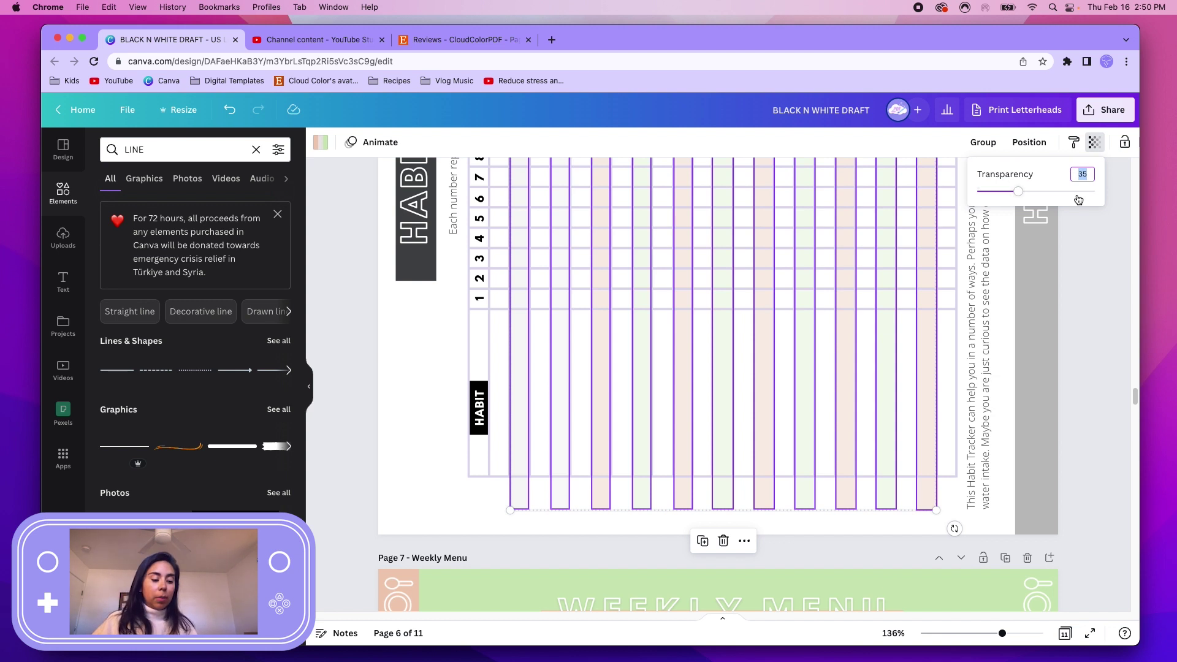
type("100")
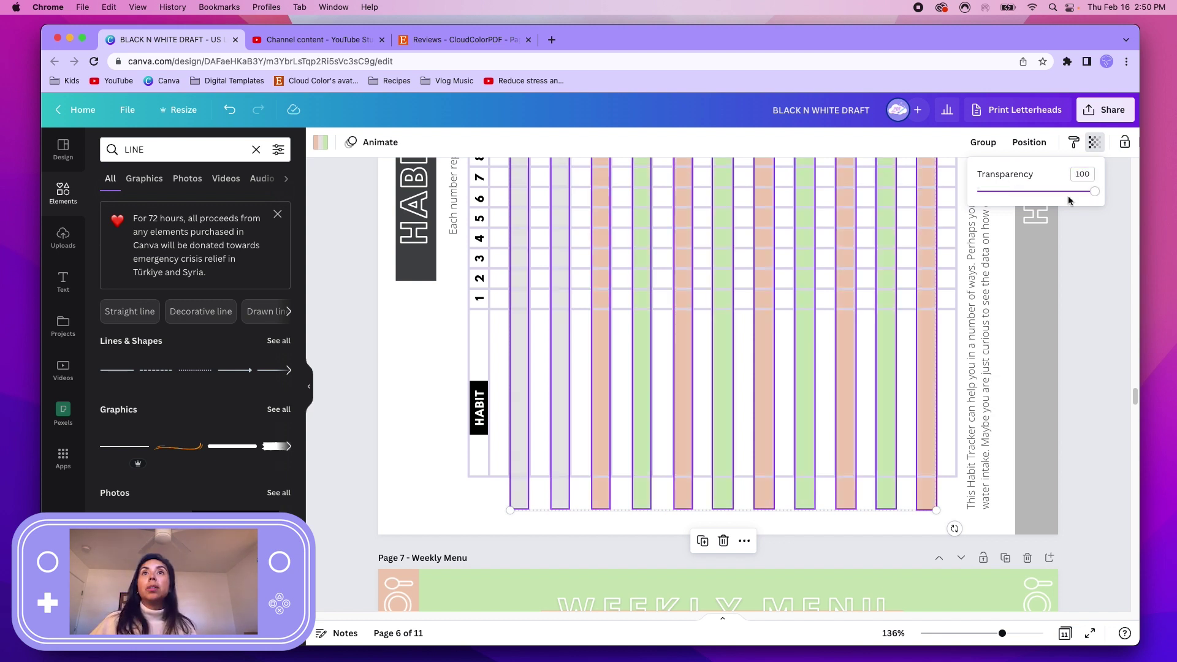
Recolour the Habit Tracker column stripes pale grey #F4F1F1
left_click(321, 144)
left_click(217, 209)
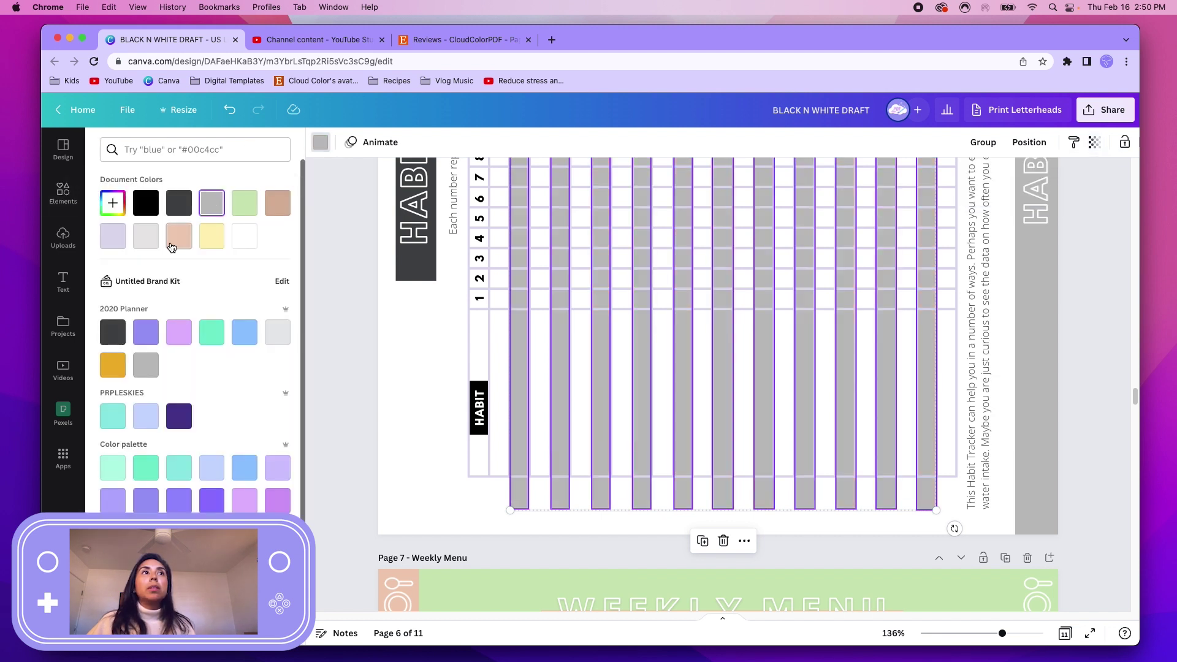
left_click(147, 237)
left_click(382, 426)
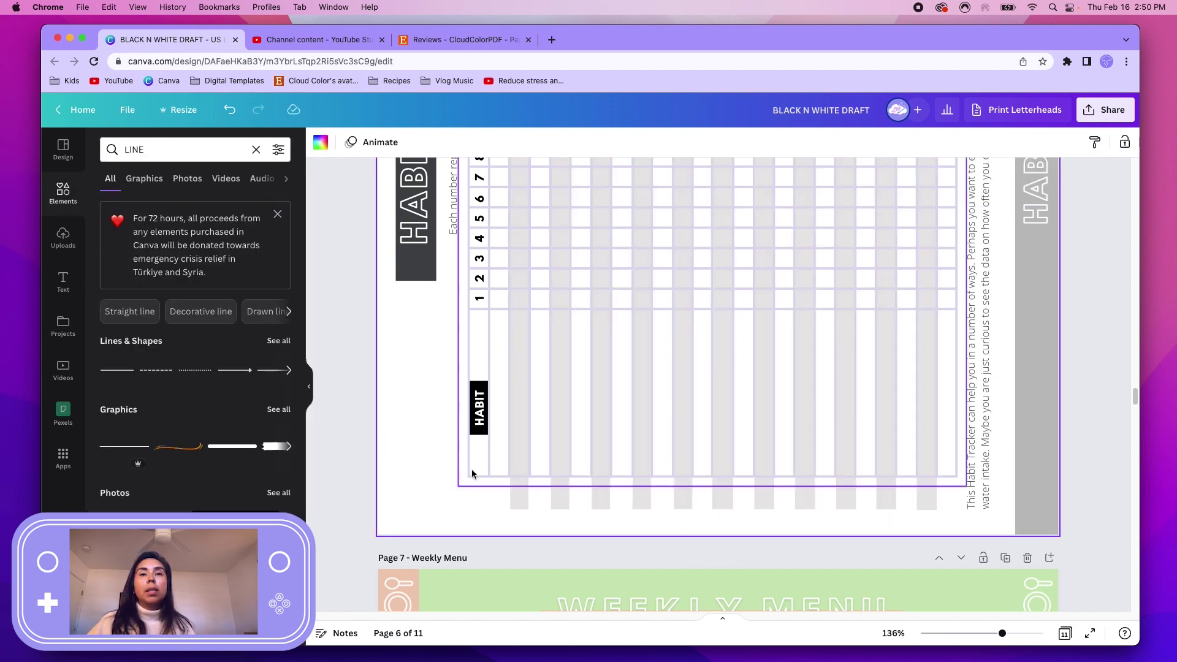
mouse_move(471, 473)
left_mouse_down()
mouse_move(758, 495)
mouse_move(936, 493)
left_mouse_up()
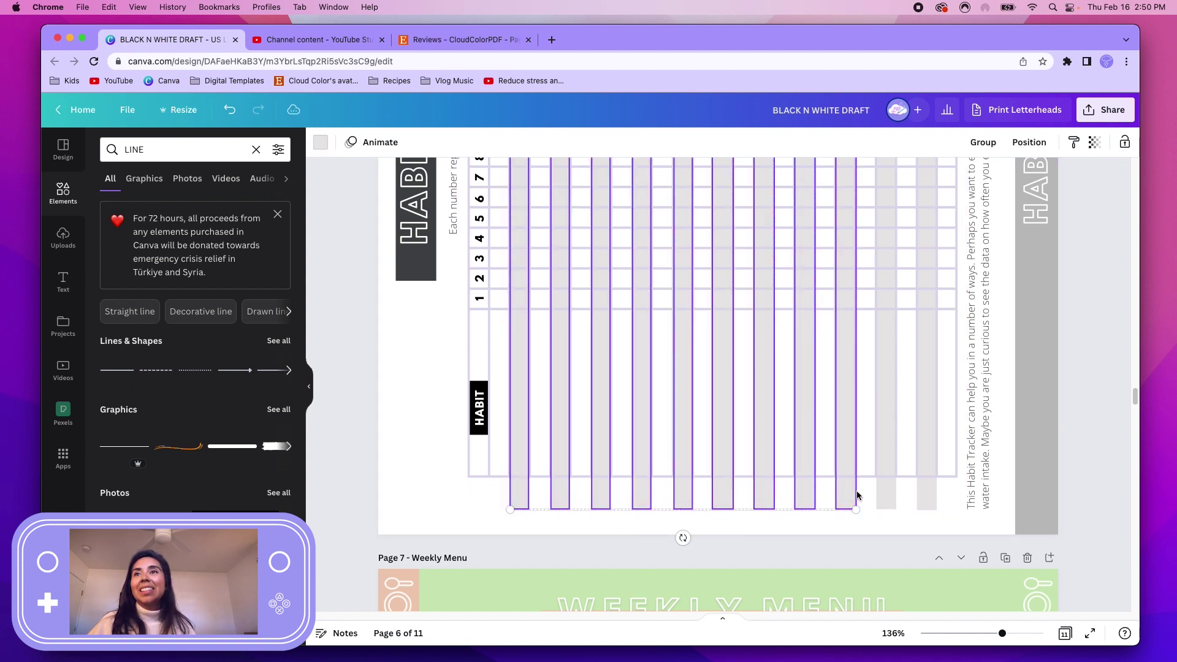
left_click(320, 147)
left_click(113, 202)
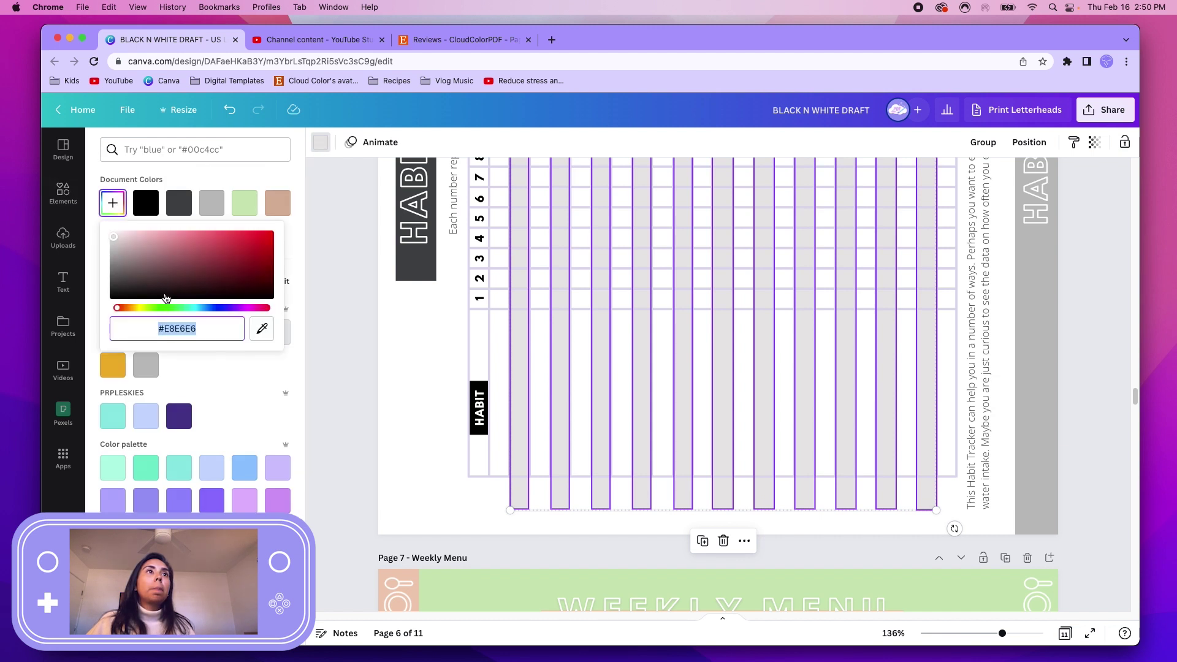
left_click_drag(121, 243, 112, 236)
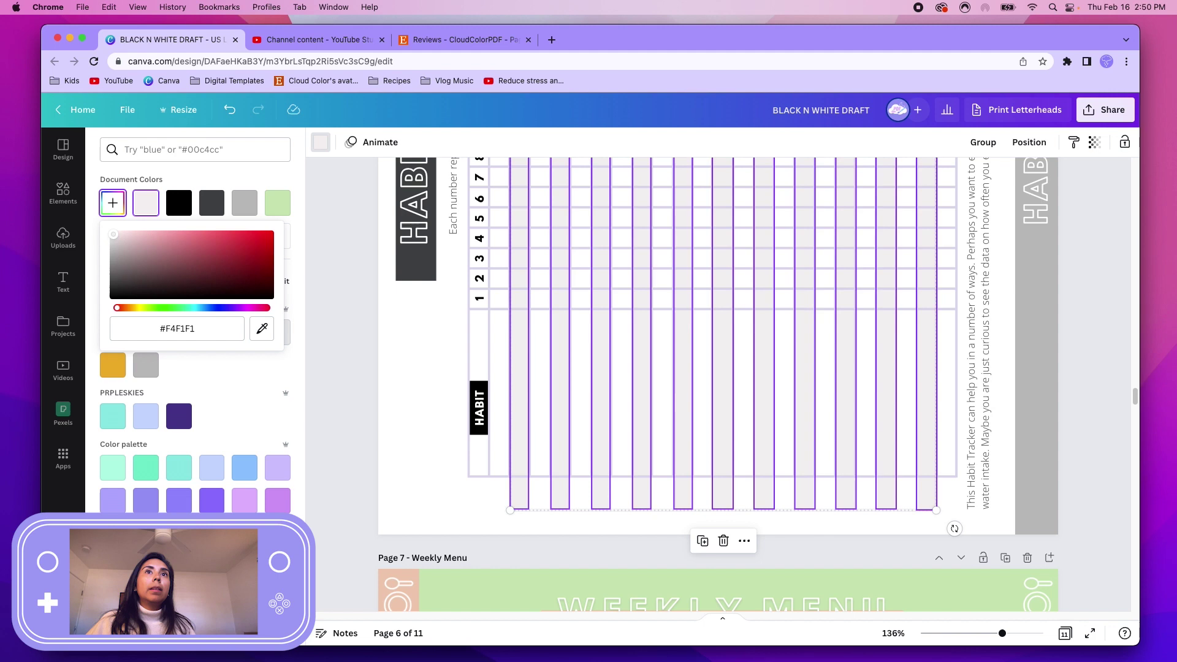
Move the line grid slightly down the page
left_click(409, 411)
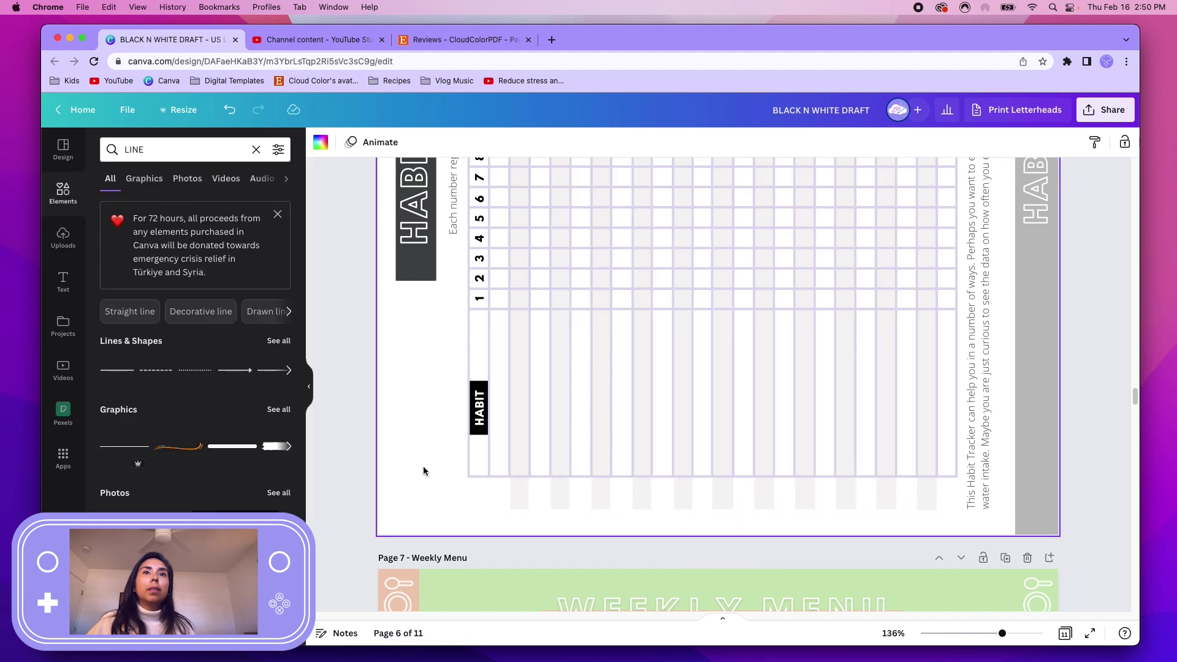
left_click(510, 469)
left_click_drag(508, 485, 511, 502)
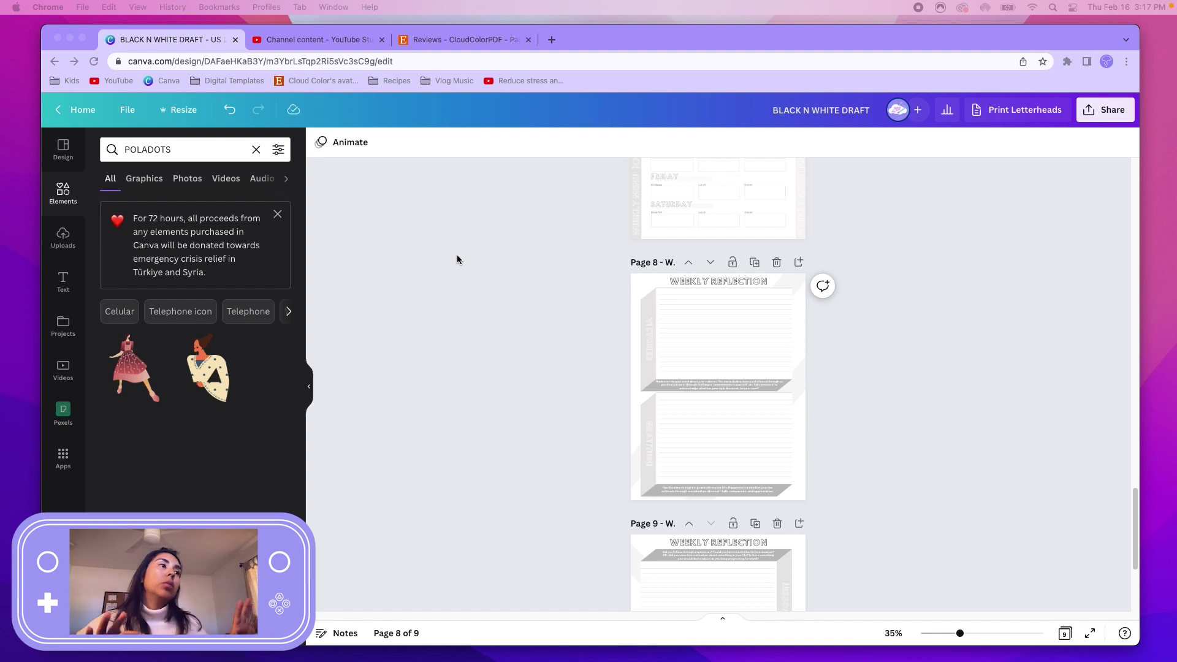
scroll(694, 347, "up", 10)
scroll(547, 359, "up", 3)
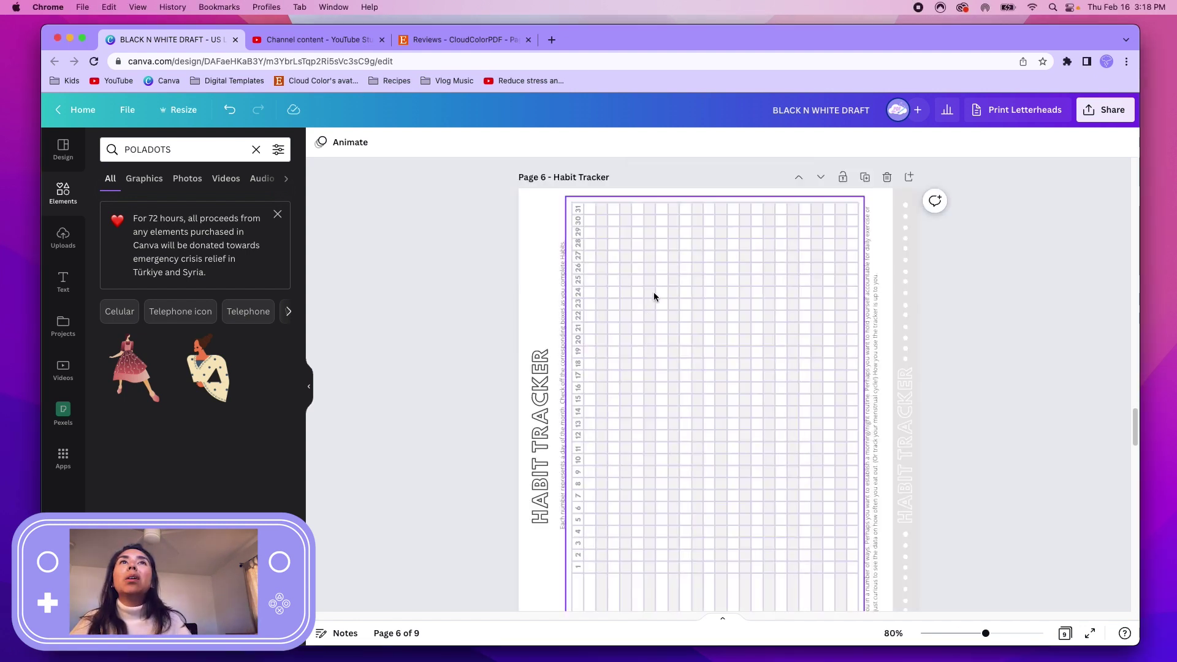
scroll(654, 294, "up", 3)
scroll(572, 263, "up", 3)
left_click(630, 386)
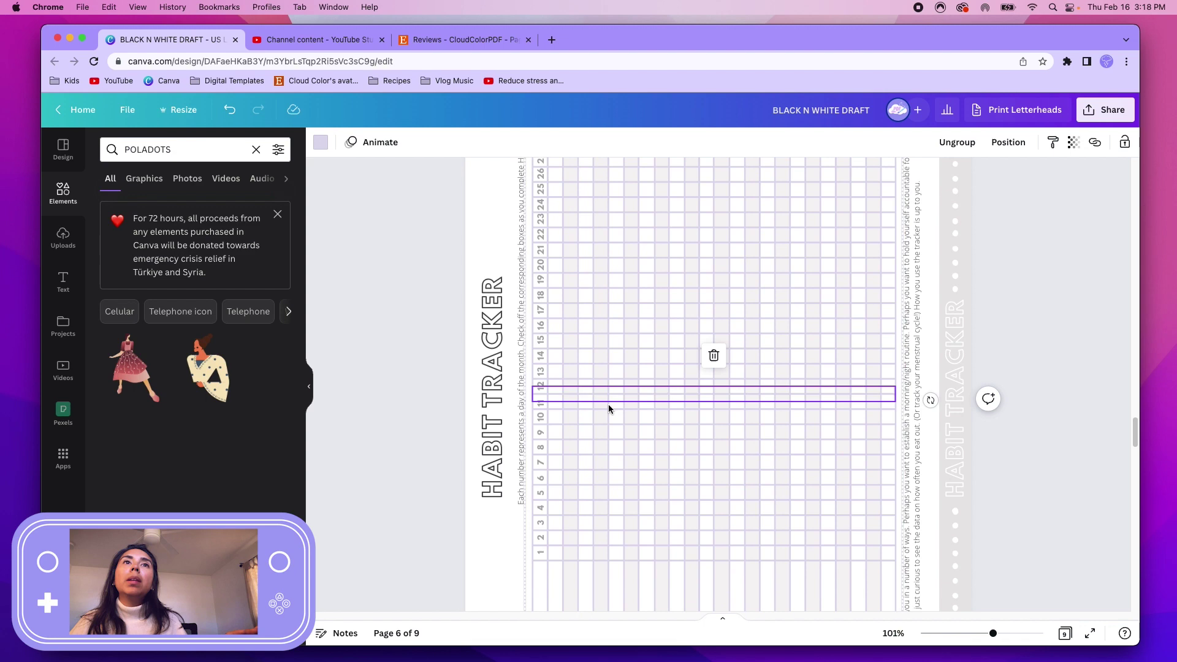
scroll(603, 419, "down", 3)
left_click(541, 432)
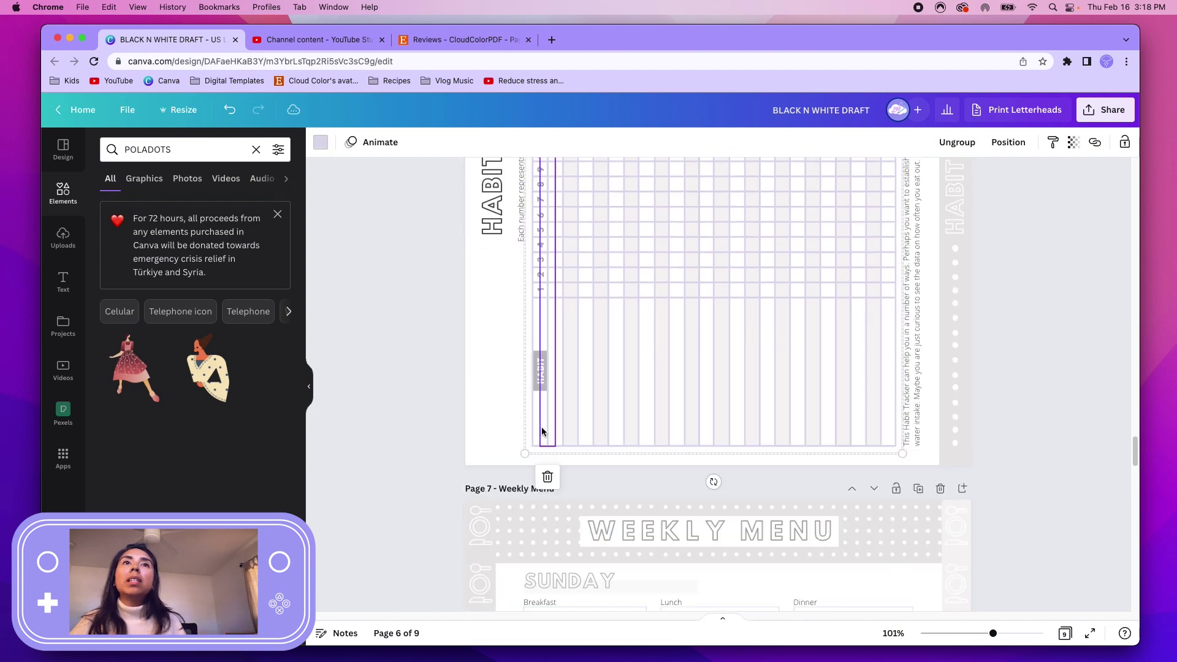
scroll(528, 434, "down", 5)
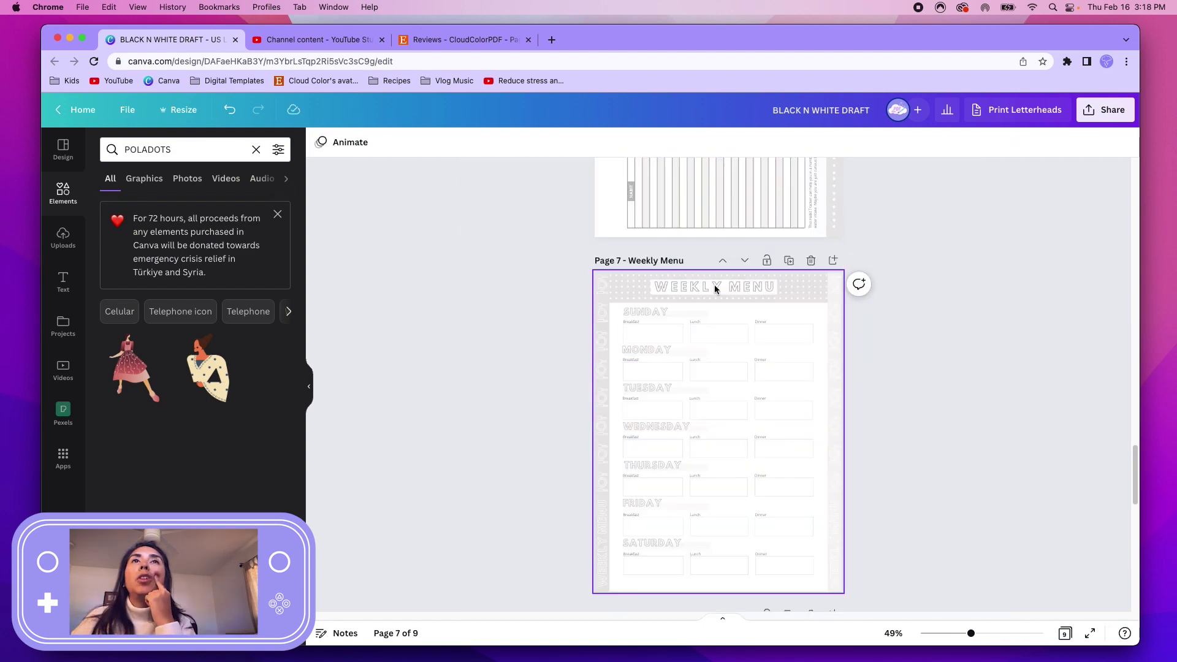
scroll(623, 325, "down", 5)
scroll(617, 322, "up", 2)
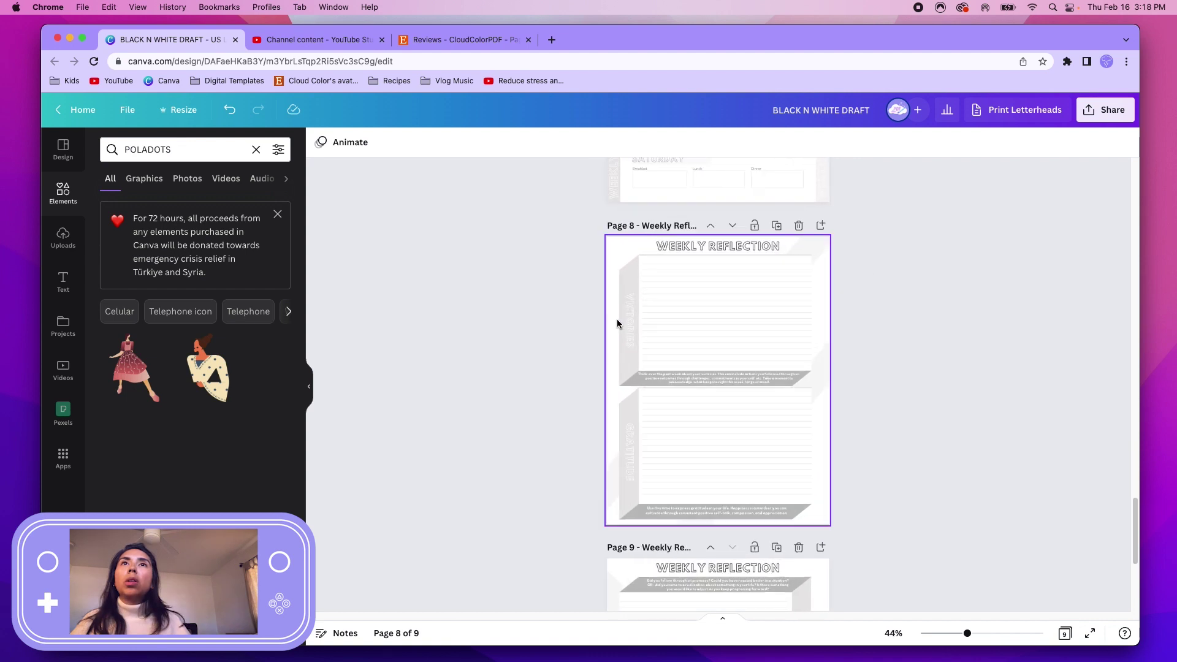
scroll(561, 255, "up", 2)
scroll(559, 232, "up", 5)
scroll(510, 329, "up", 2)
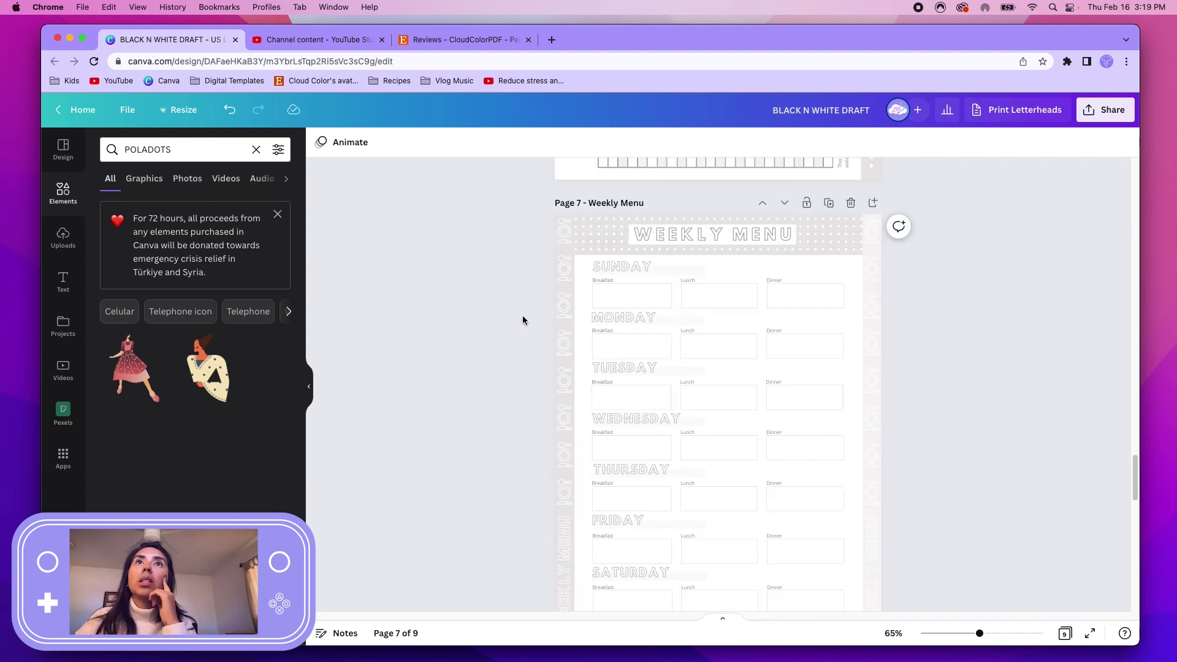
scroll(514, 496, "down", 5)
scroll(552, 308, "down", 3)
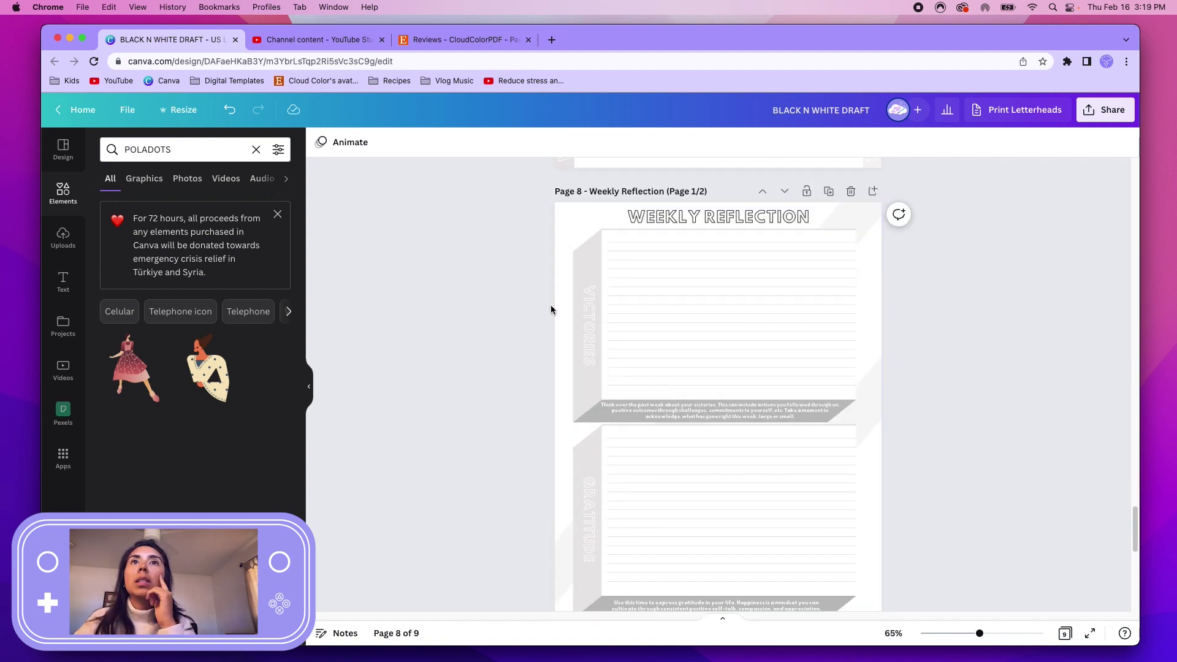
scroll(552, 308, "down", 1)
Move the small dotted graphic on page 8 up and rotate it upright as an edge strip
left_click(571, 324)
left_click_drag(571, 324, 610, 300)
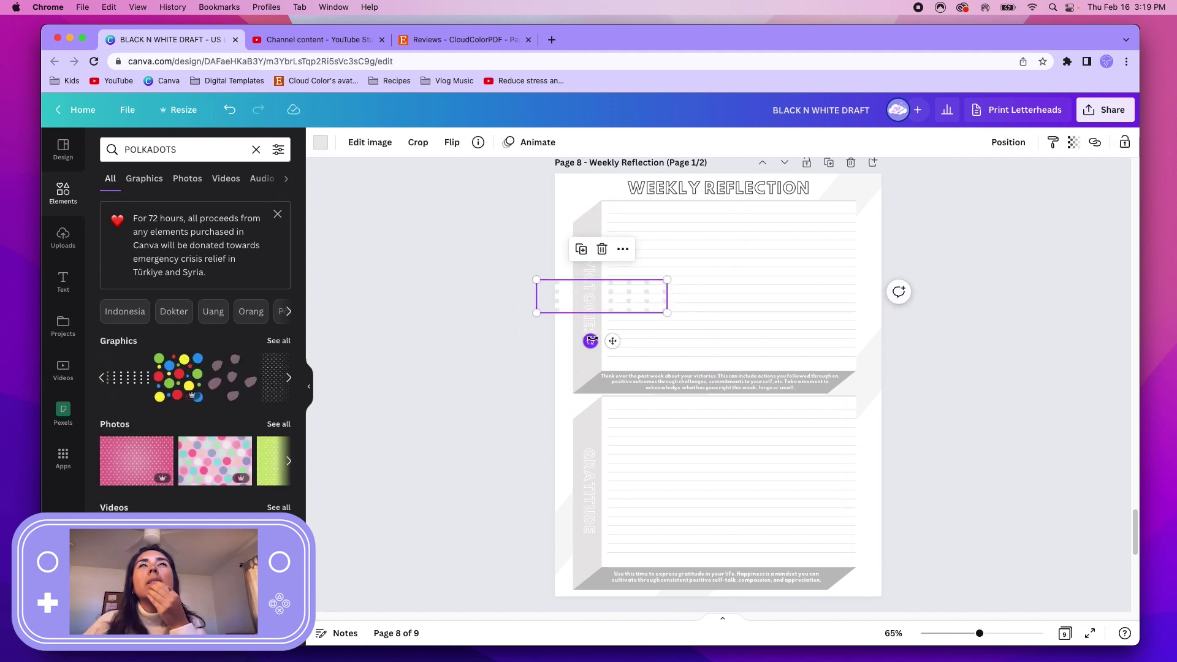
left_click_drag(590, 341, 688, 305)
scroll(581, 338, "down", 2)
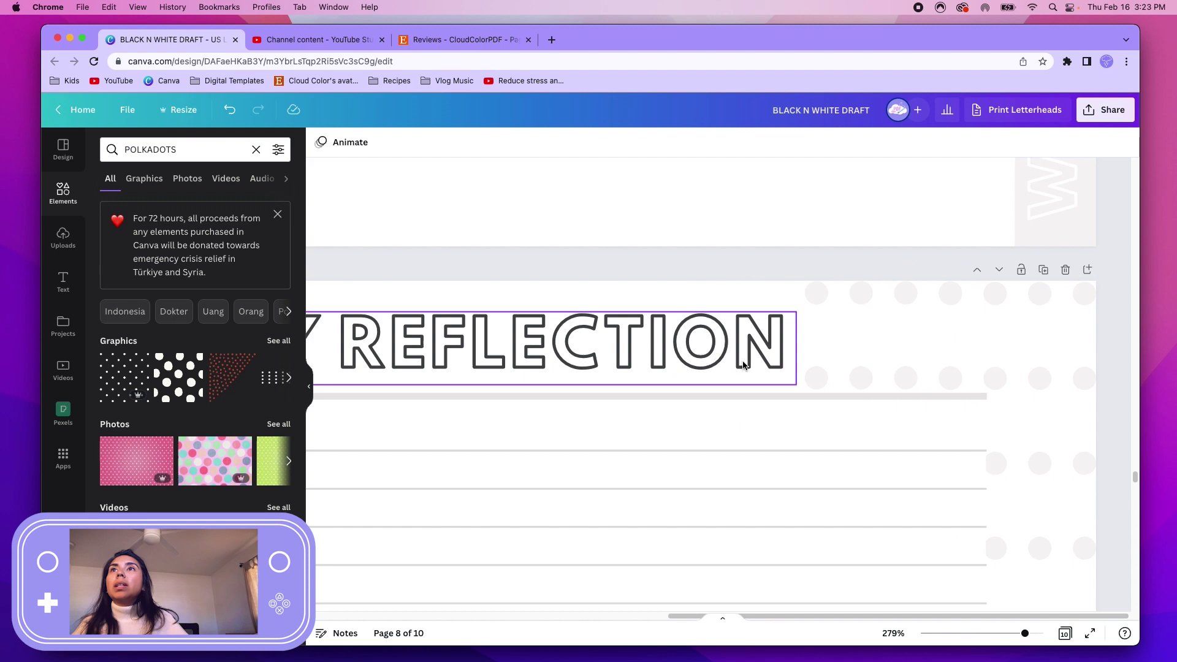
scroll(901, 356, "down", 2)
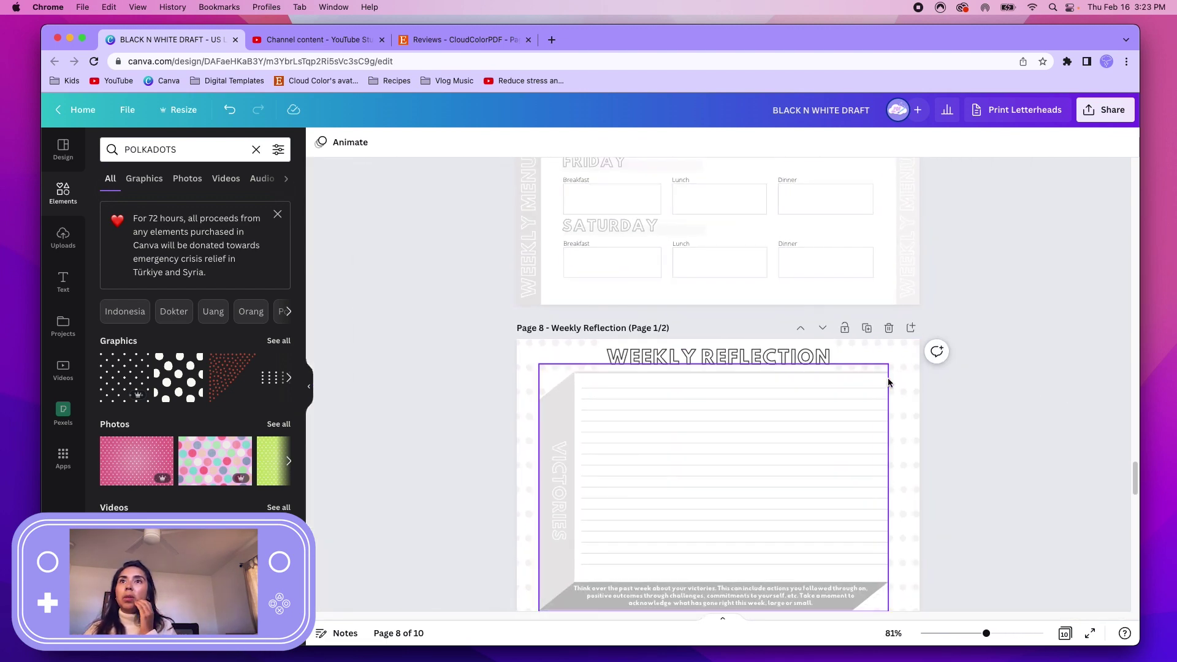
scroll(965, 487, "down", 2)
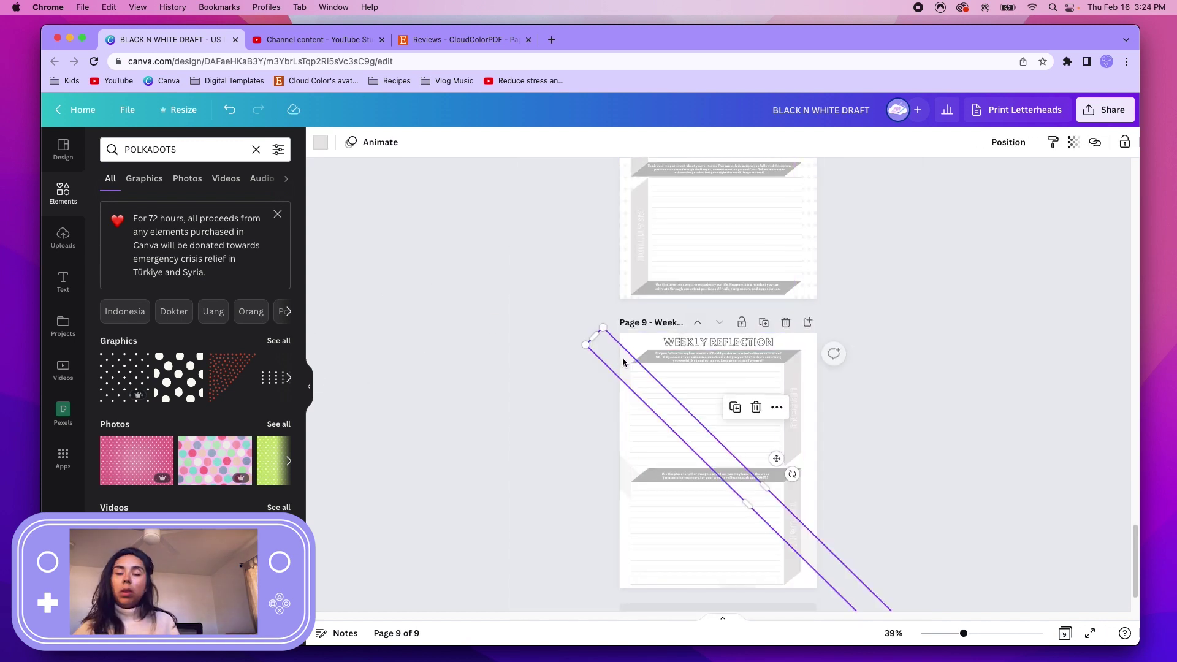
Send the dotted strips along page 9's edges behind the page content
left_click_drag(625, 478, 846, 459)
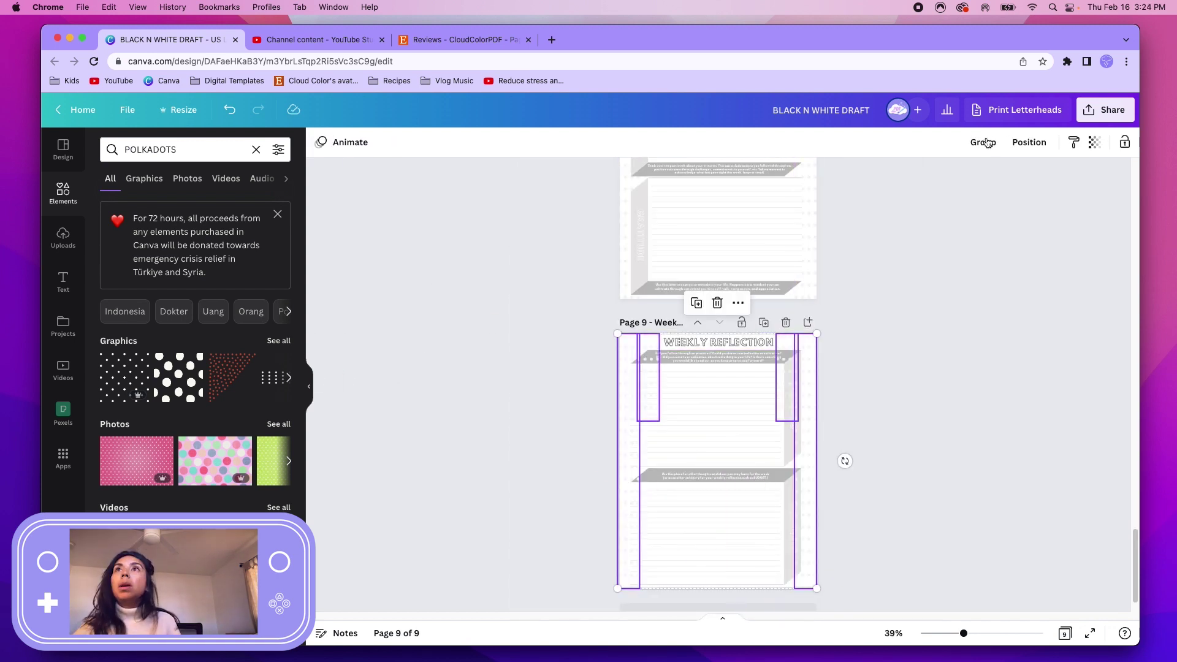
left_click(1029, 142)
left_click(983, 212)
left_click(927, 473)
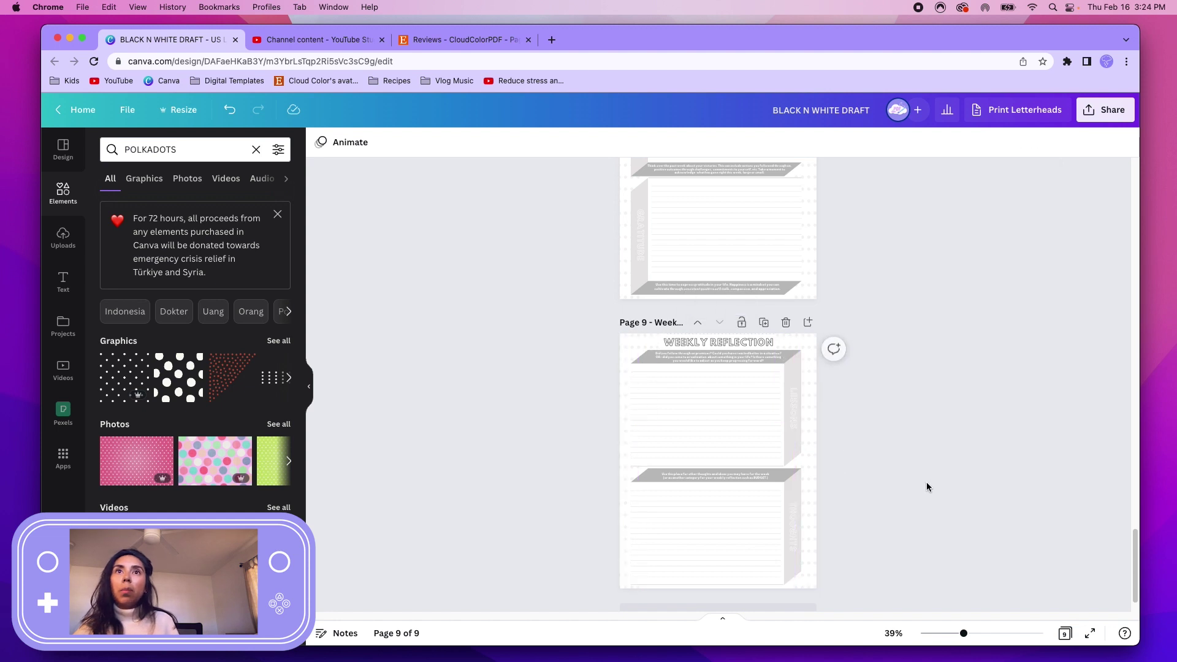
scroll(919, 492, "down", 5)
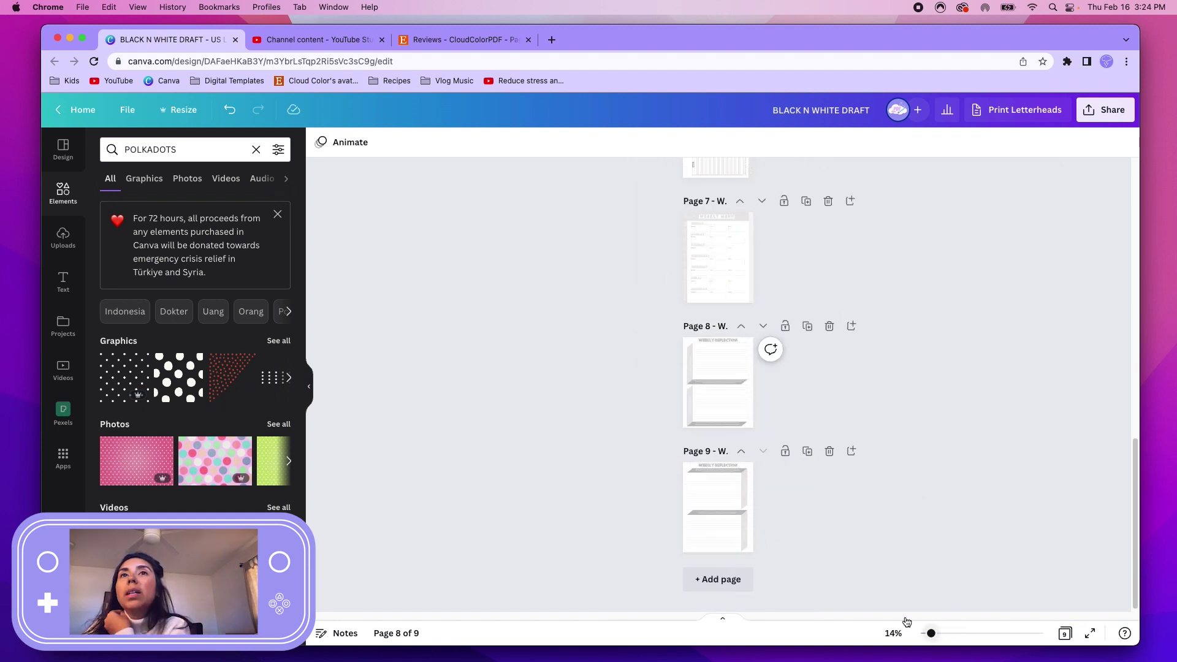
scroll(889, 510, "up", 3)
scroll(888, 511, "up", 3)
scroll(889, 510, "up", 3)
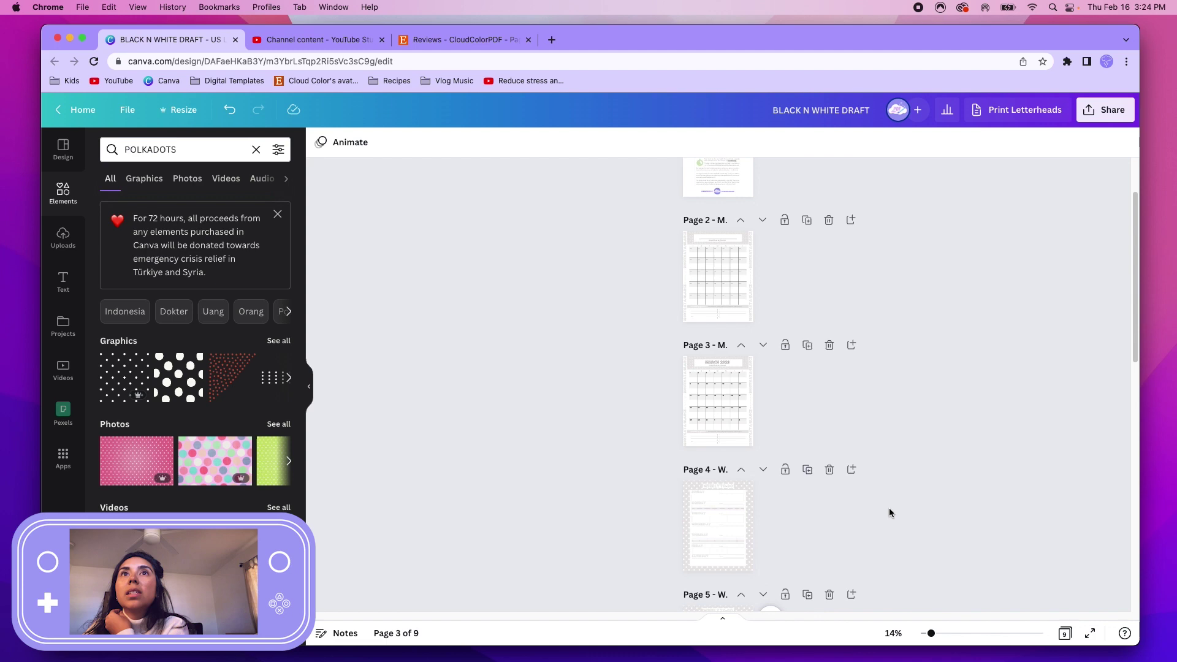
scroll(690, 243, "up", 3)
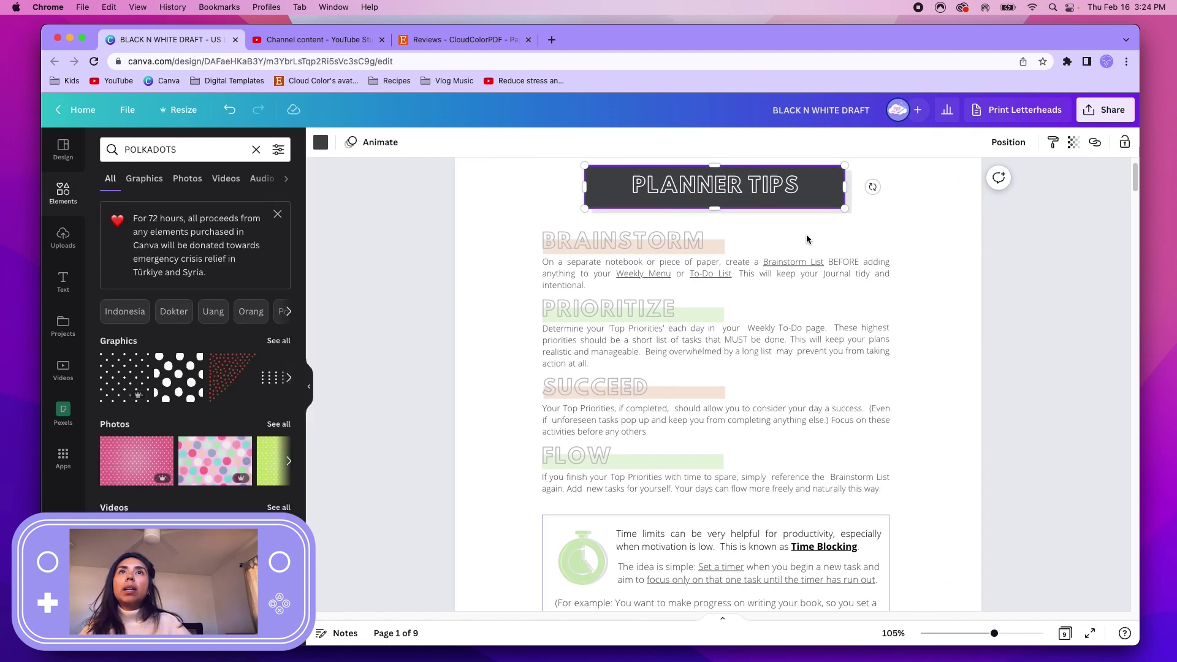
Color the BRAINSTORM, PRIORITIZE, SUCCEED and FLOW headings with the dark gray document colour
left_click(626, 241)
left_click(615, 313, "shift")
left_click(598, 387, "shift")
left_click(579, 456, "shift")
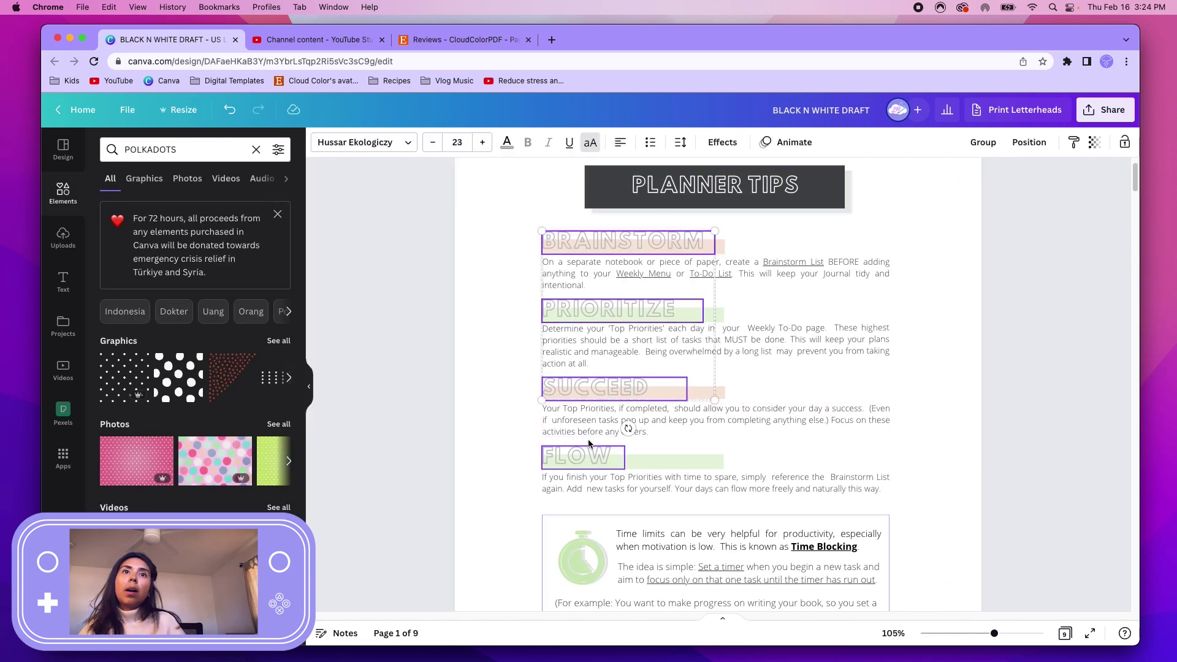
left_click(506, 141)
left_click(207, 204)
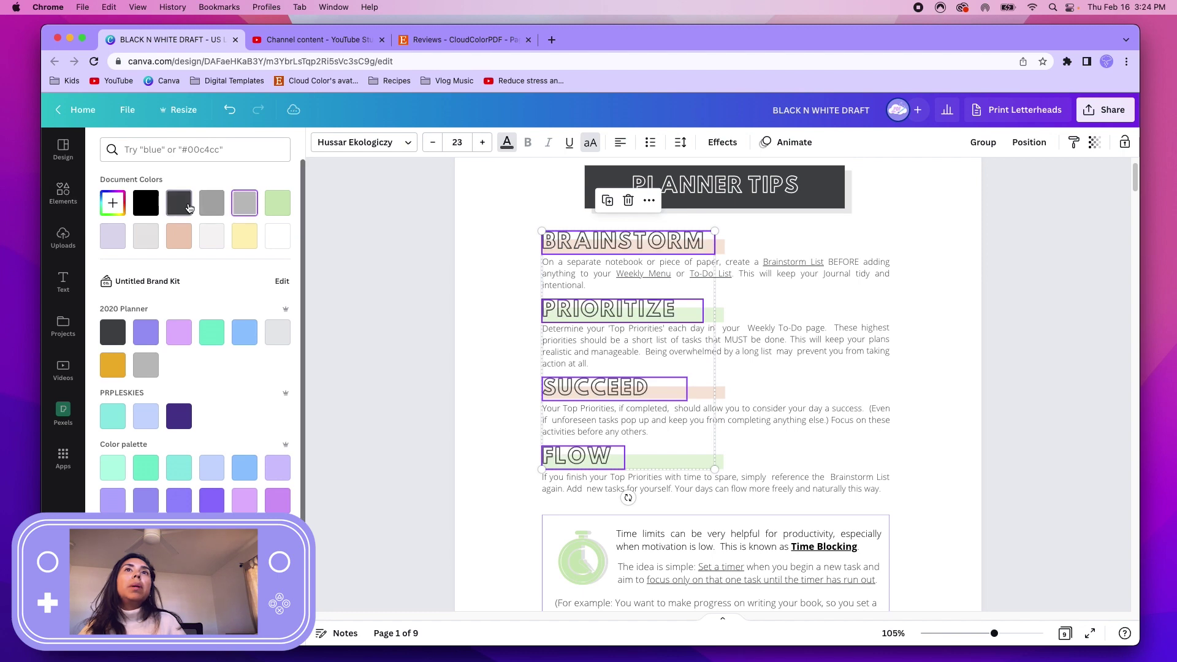
scroll(614, 253, "down", 5)
left_click(614, 252)
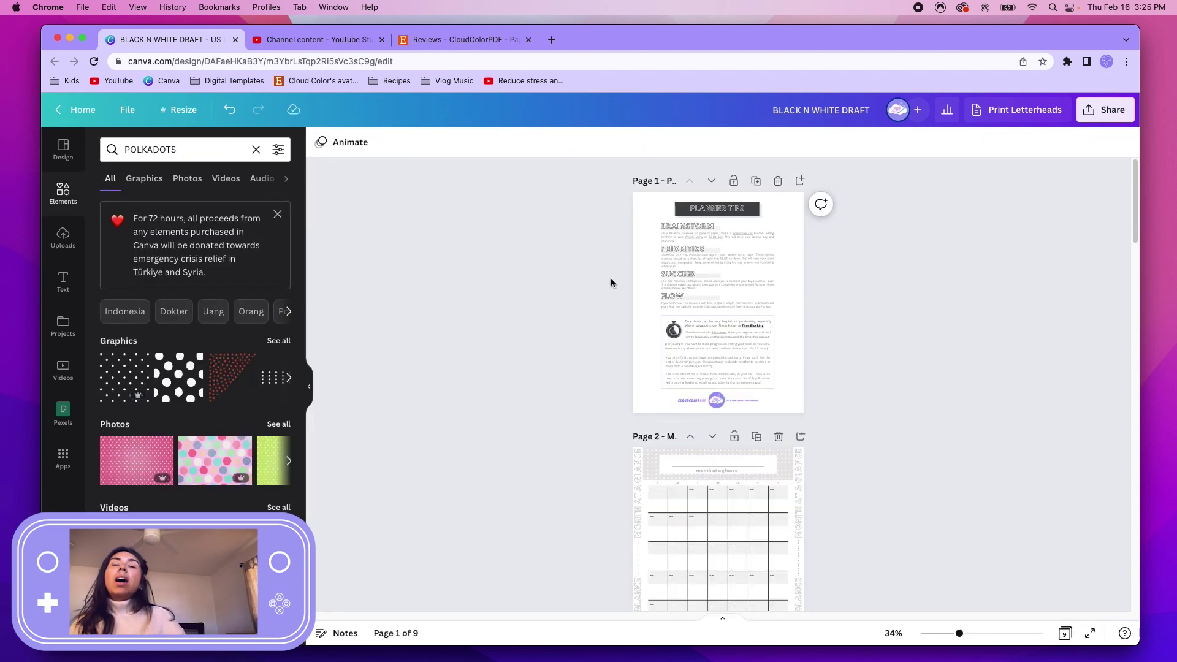
scroll(594, 262, "up", 3)
scroll(575, 264, "up", 2)
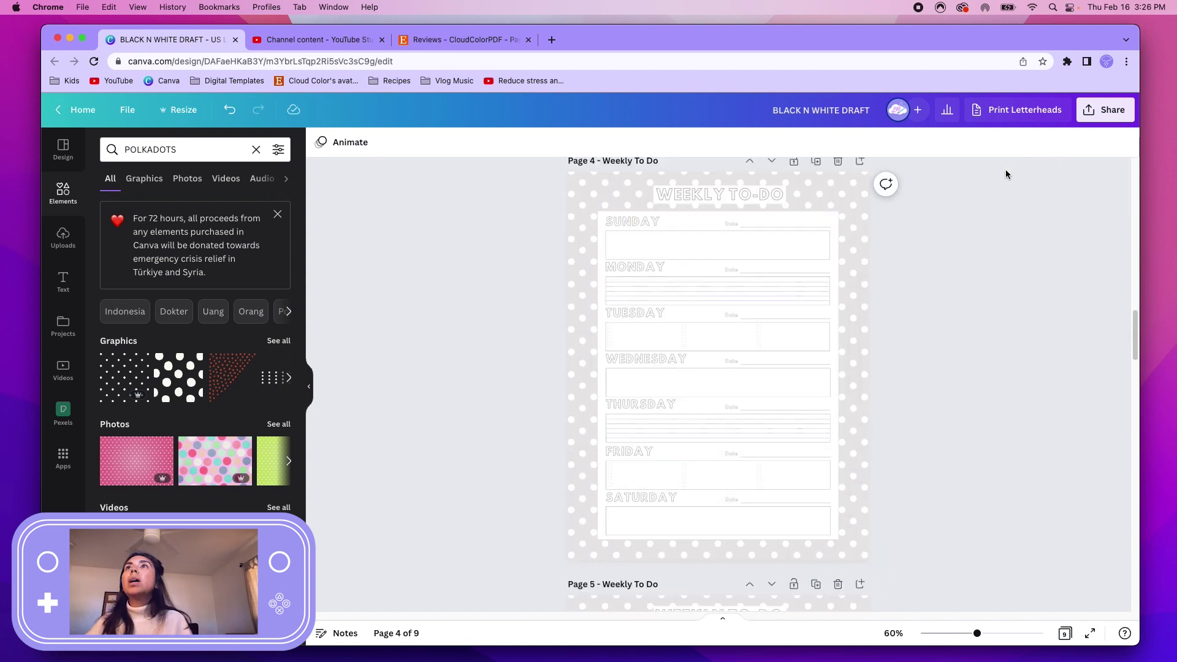
Download all pages of the planner as a PDF Standard file and open it
left_click(1103, 112)
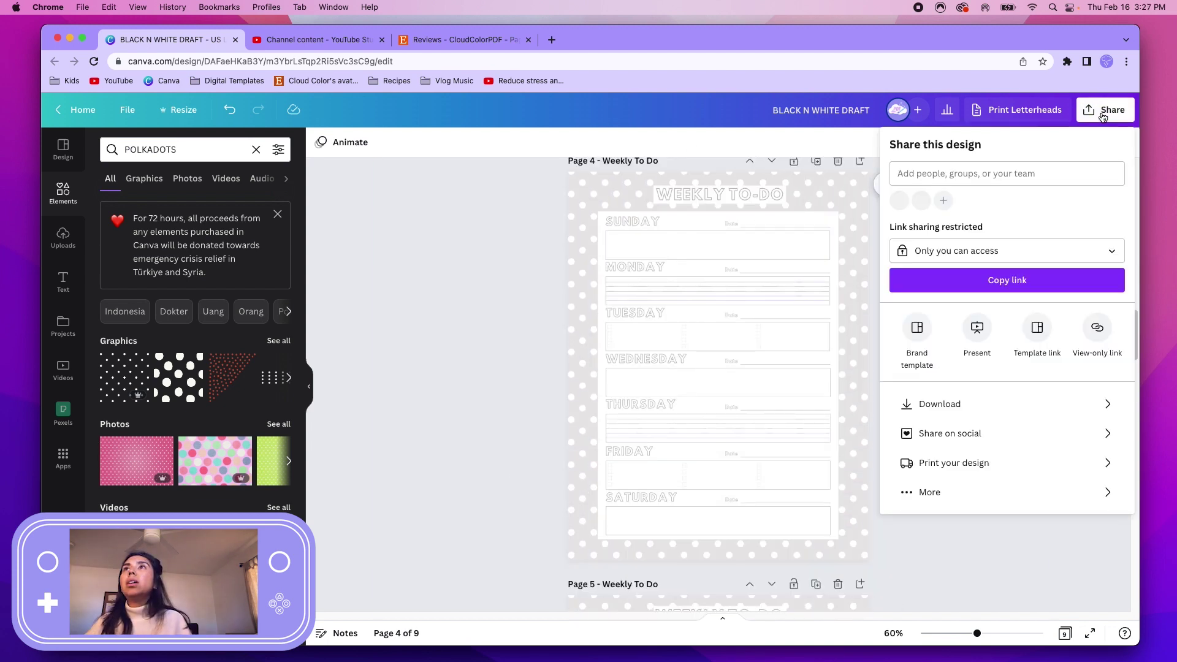
left_click(969, 405)
left_click(948, 200)
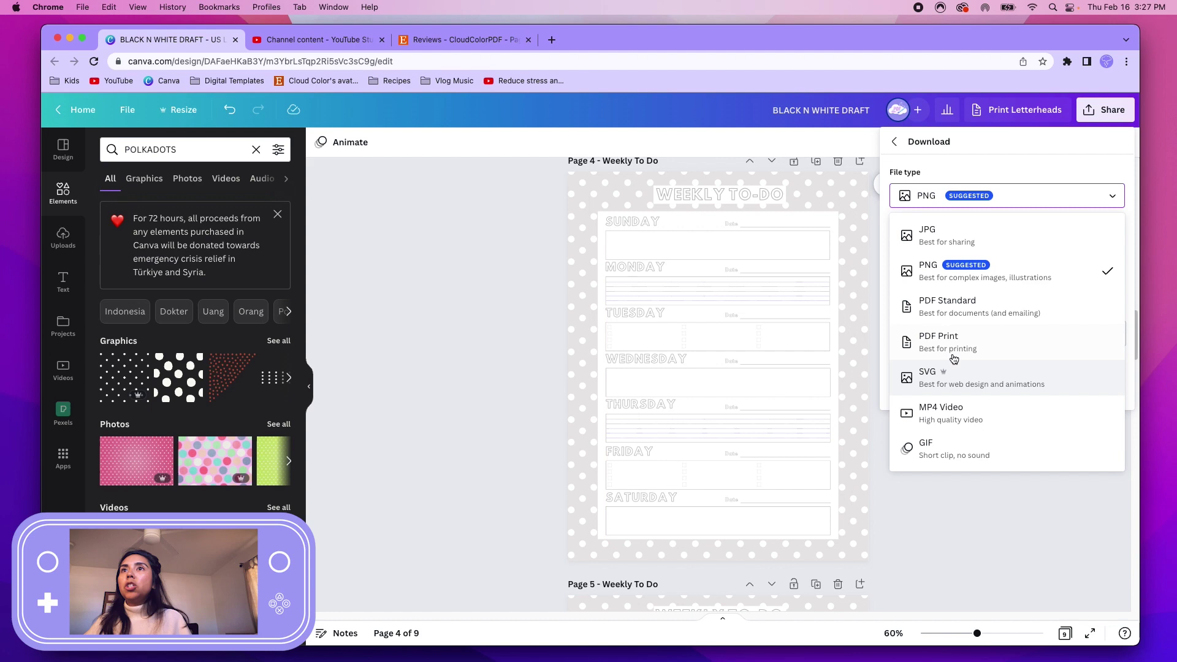
left_click(973, 313)
left_click(972, 285)
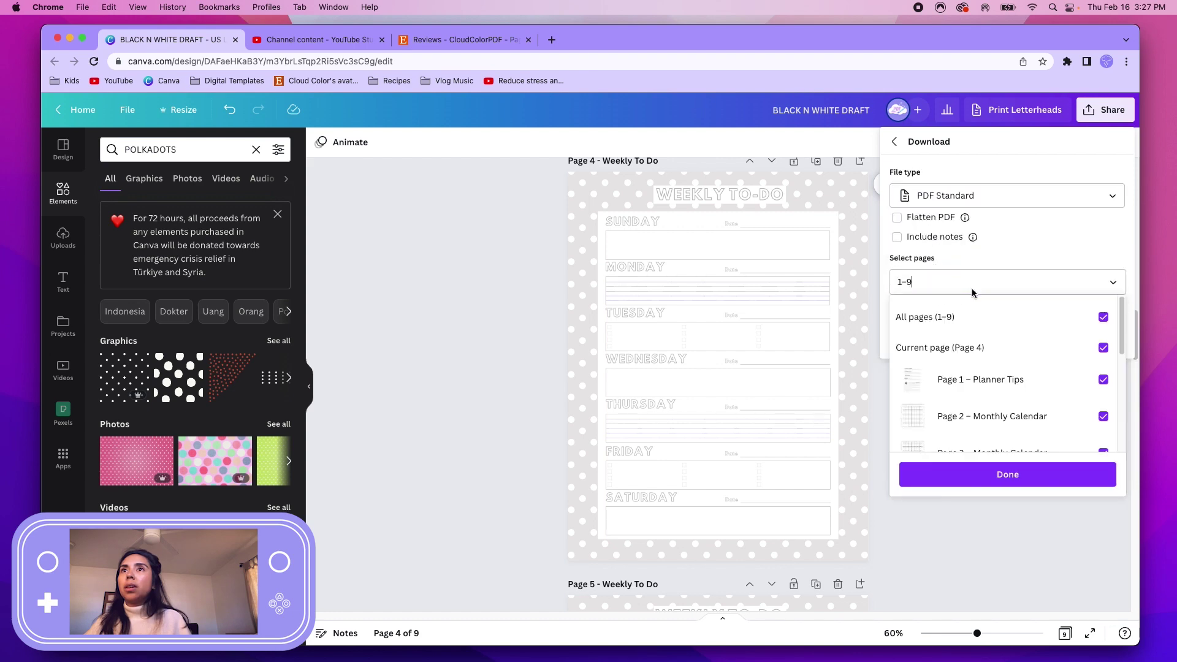
left_click(1012, 476)
left_click(988, 336)
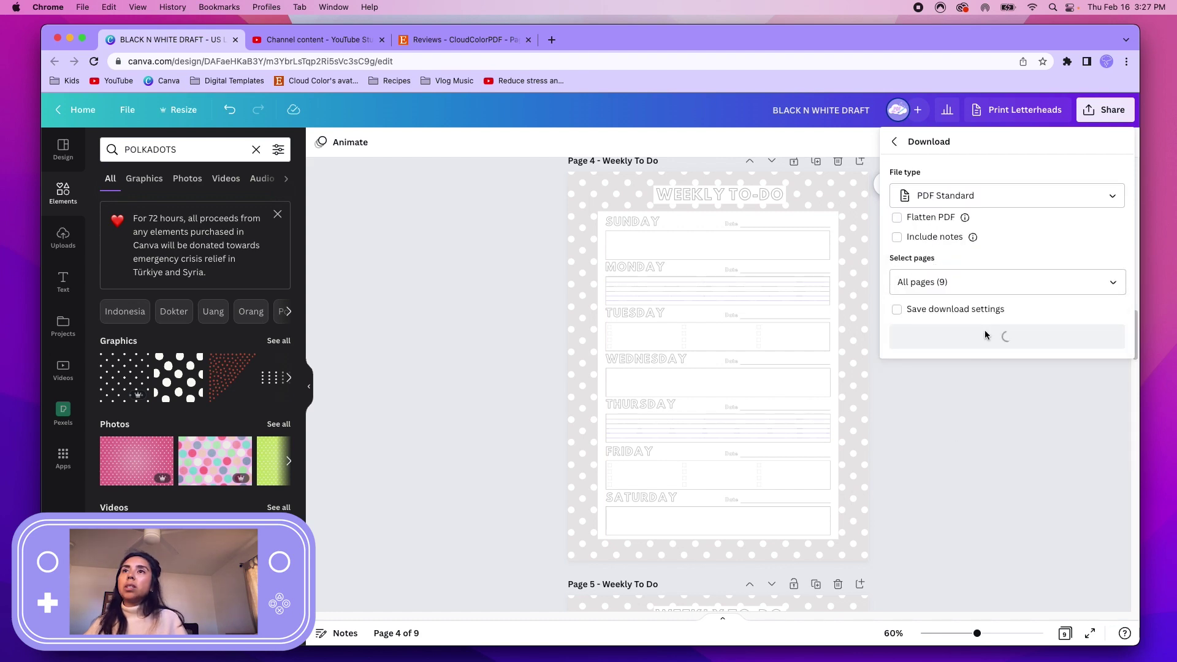
left_click(890, 630)
left_click(890, 572)
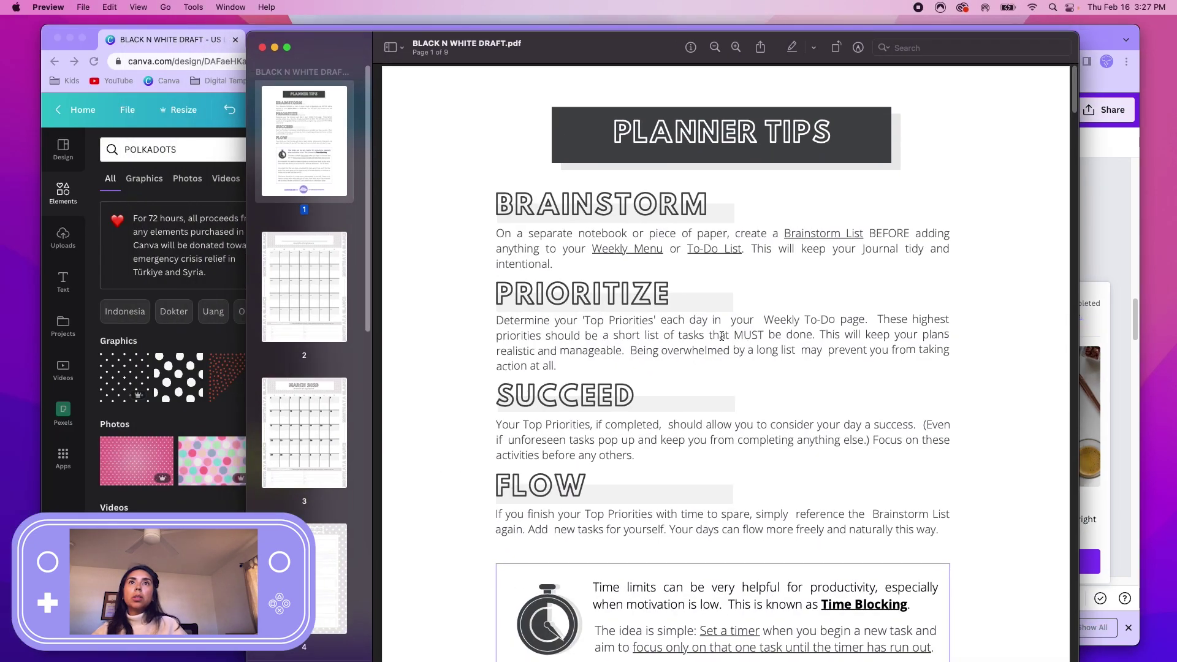
scroll(723, 337, "down", 3)
Zoom out in Preview to see the planner PDF's whole pages
key("super+minus")
scroll(726, 336, "down", 3)
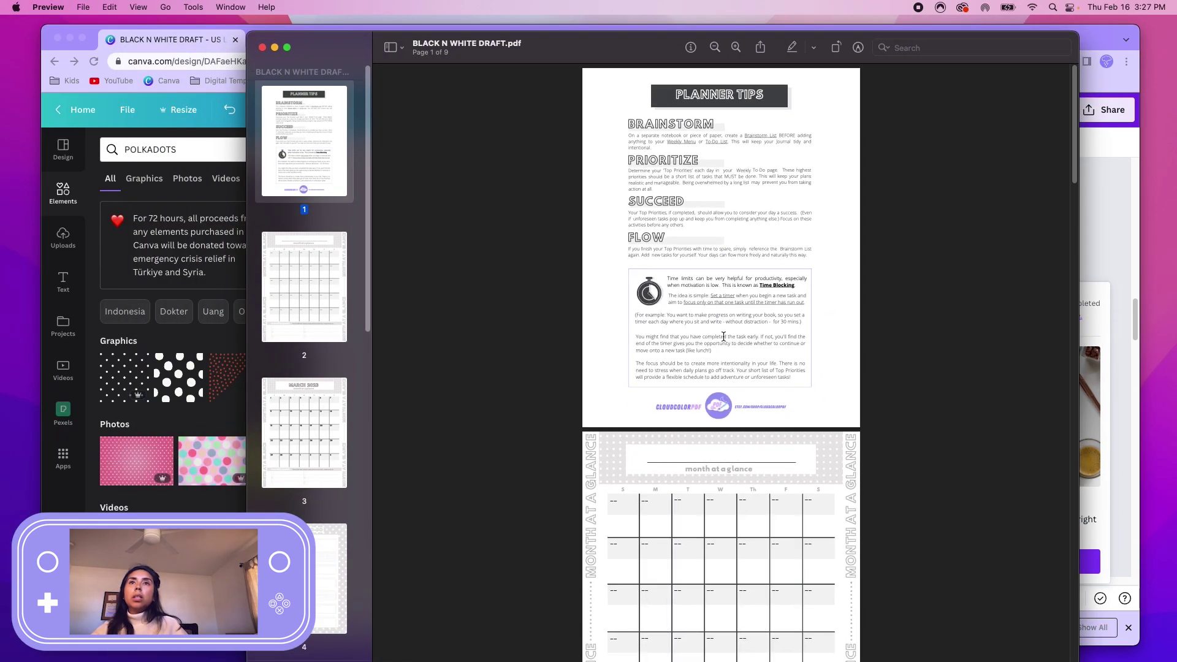
scroll(770, 343, "down", 1)
scroll(771, 347, "down", 4)
scroll(774, 362, "down", 2)
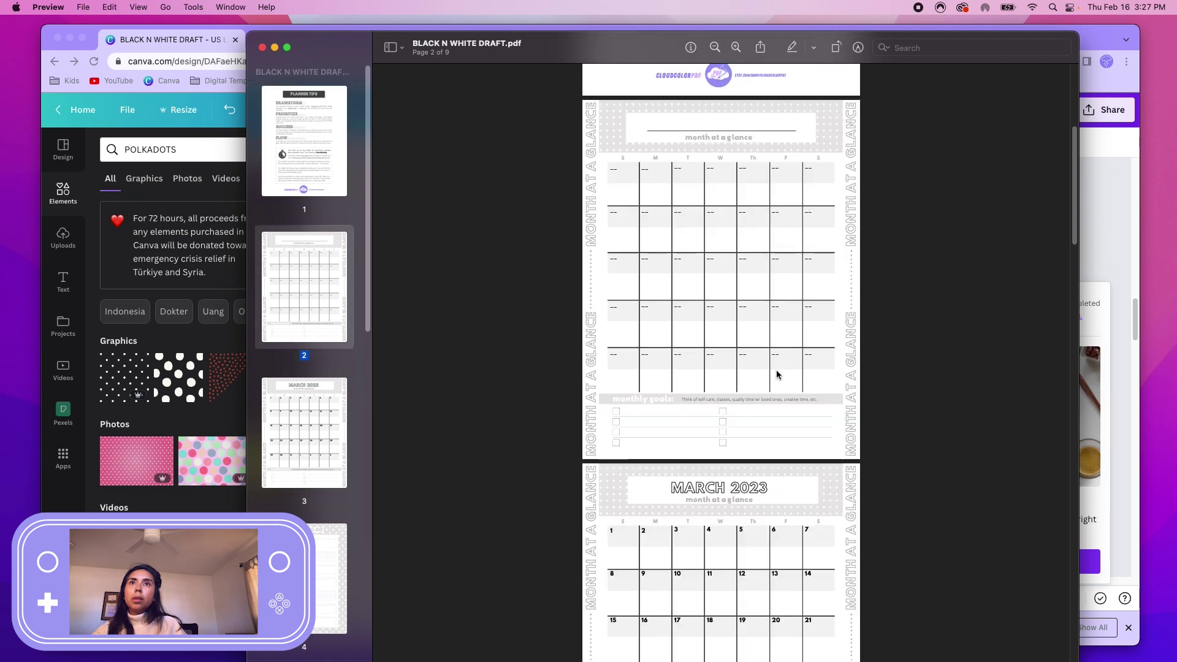
scroll(648, 317, "down", 2)
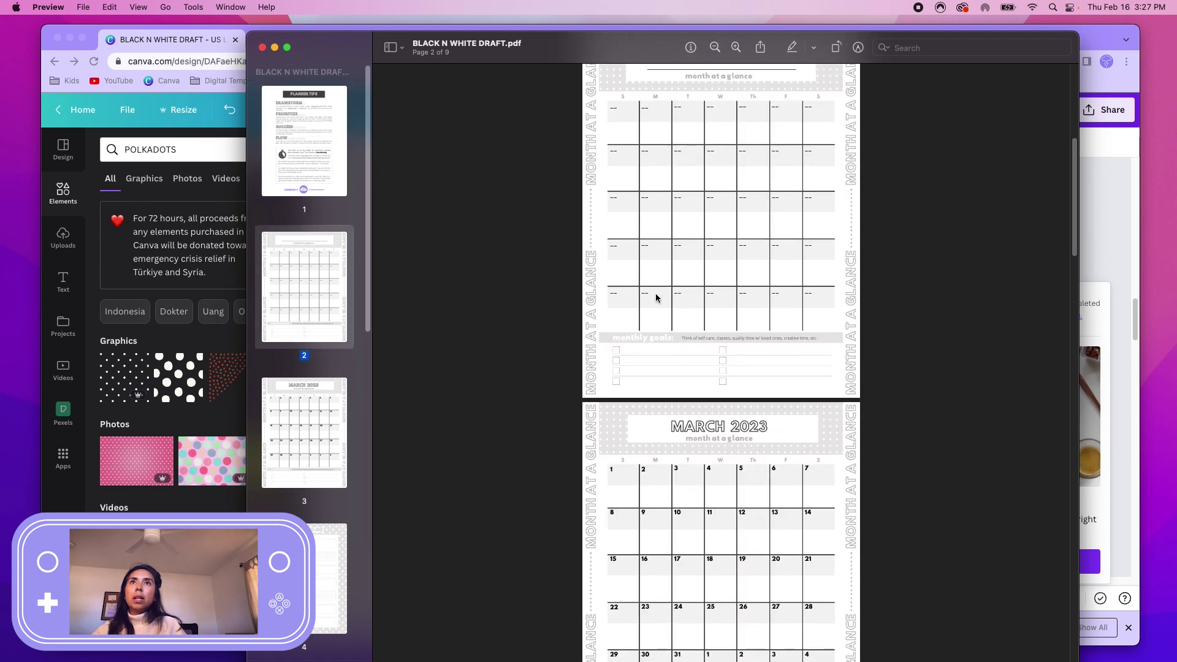
scroll(699, 308, "up", 3)
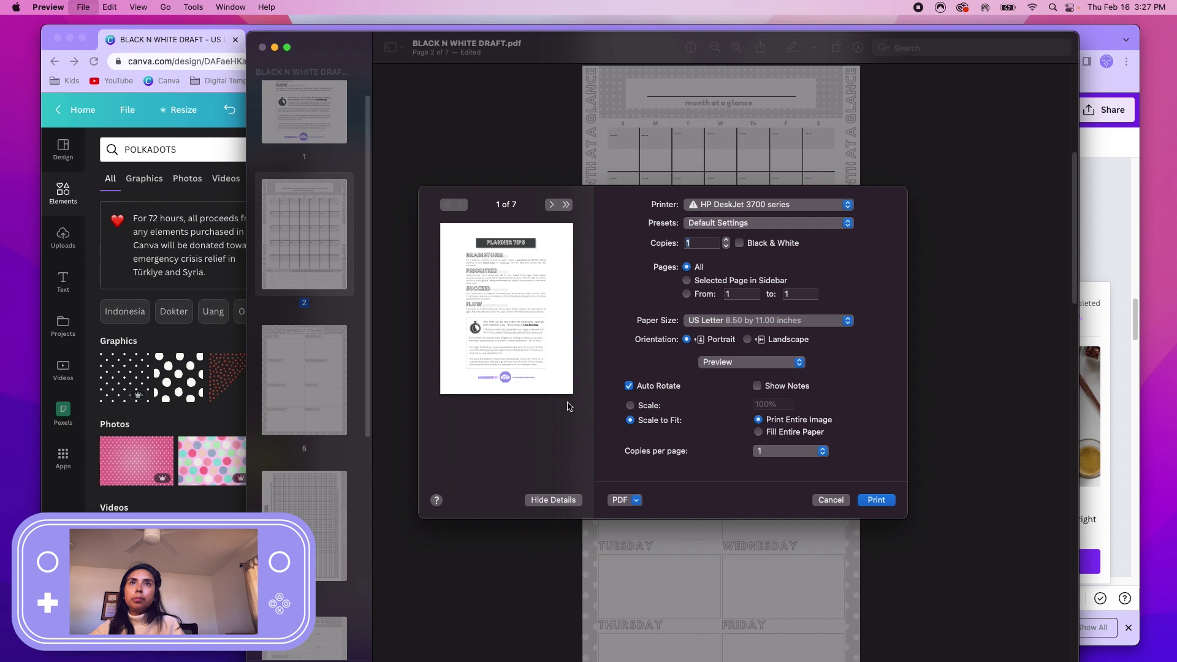
Limit printing to the month-at-a-glance calendar page selected in the sidebar
left_click(687, 283)
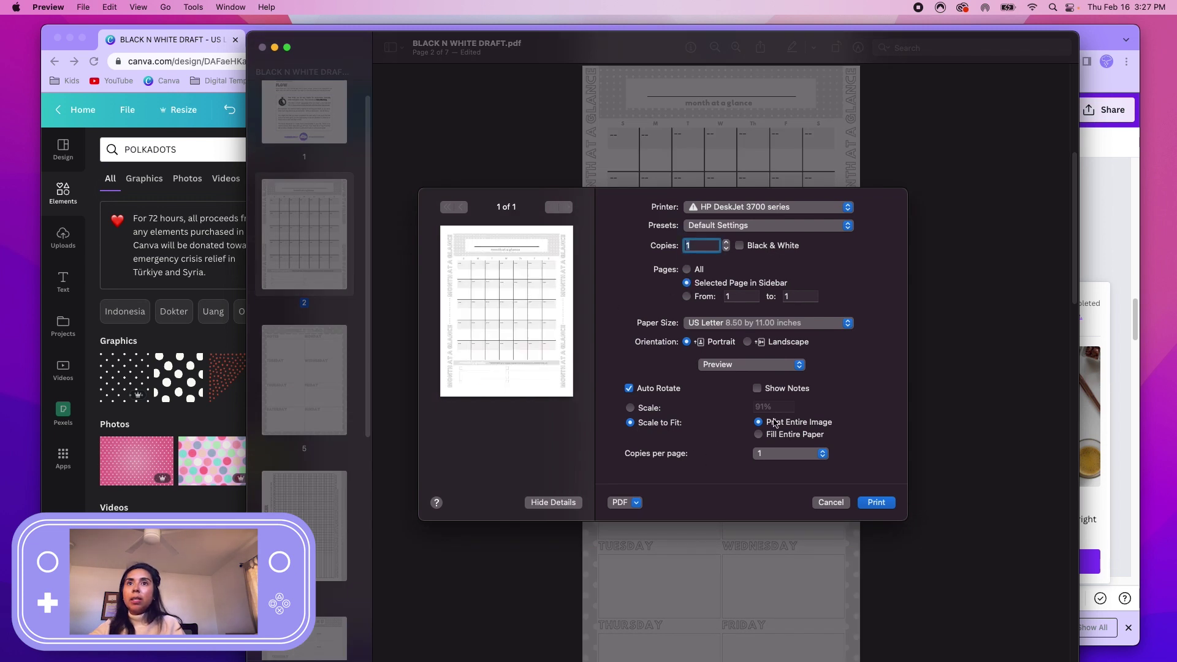